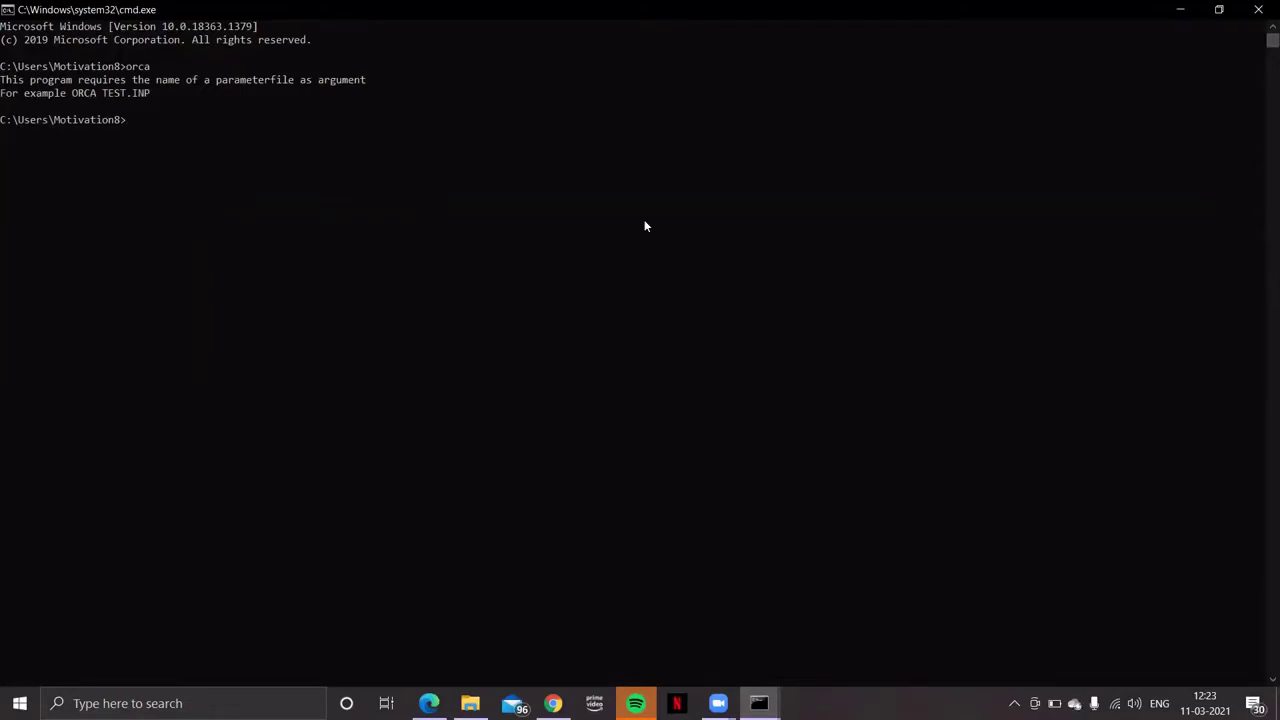
Minimize the command prompt, create a trial desktop folder named Test, then delete it.
{"action": "left_click", "coordinate": [1181, 12]}
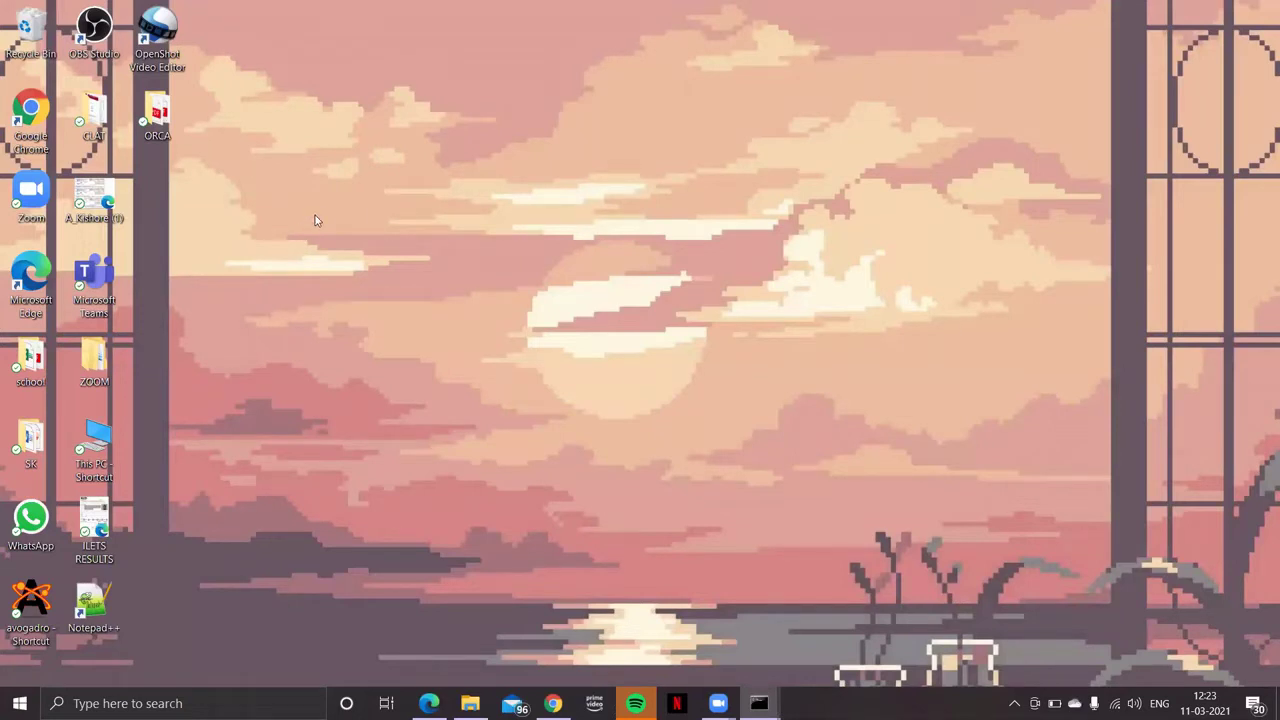
{"action": "right_click", "coordinate": [202, 260]}
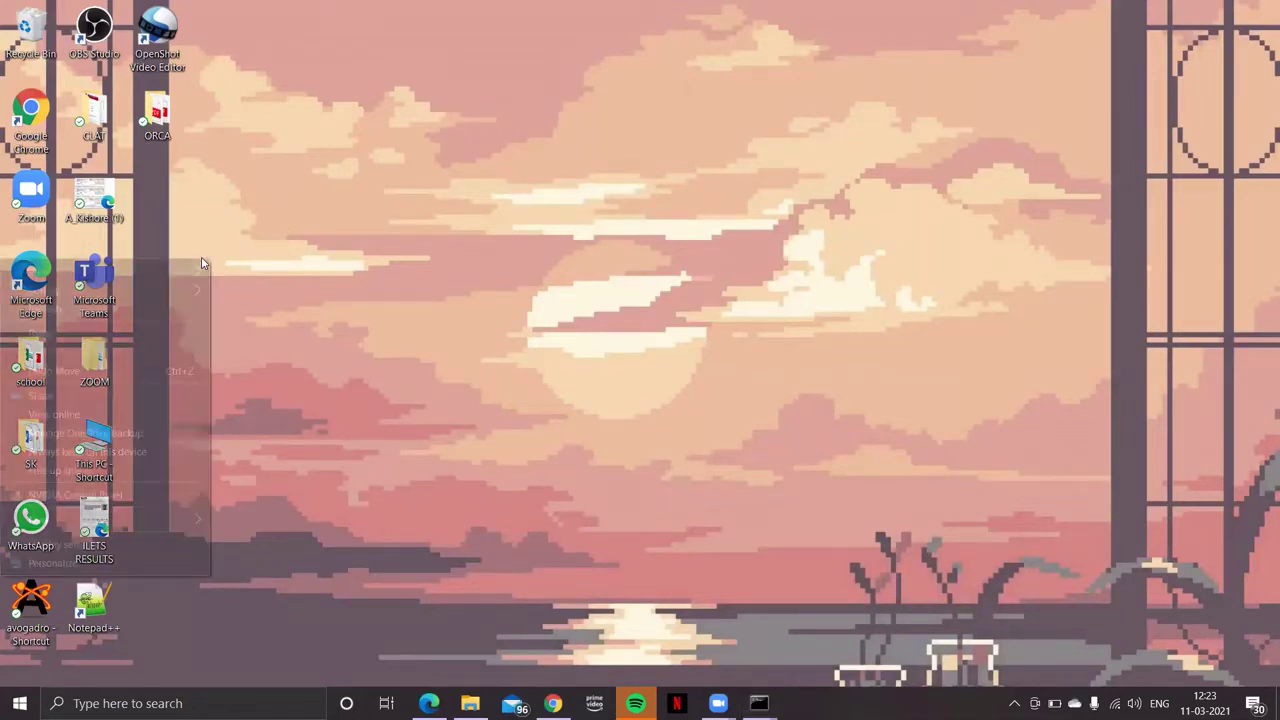
{"action": "mouse_move", "coordinate": [145, 523]}
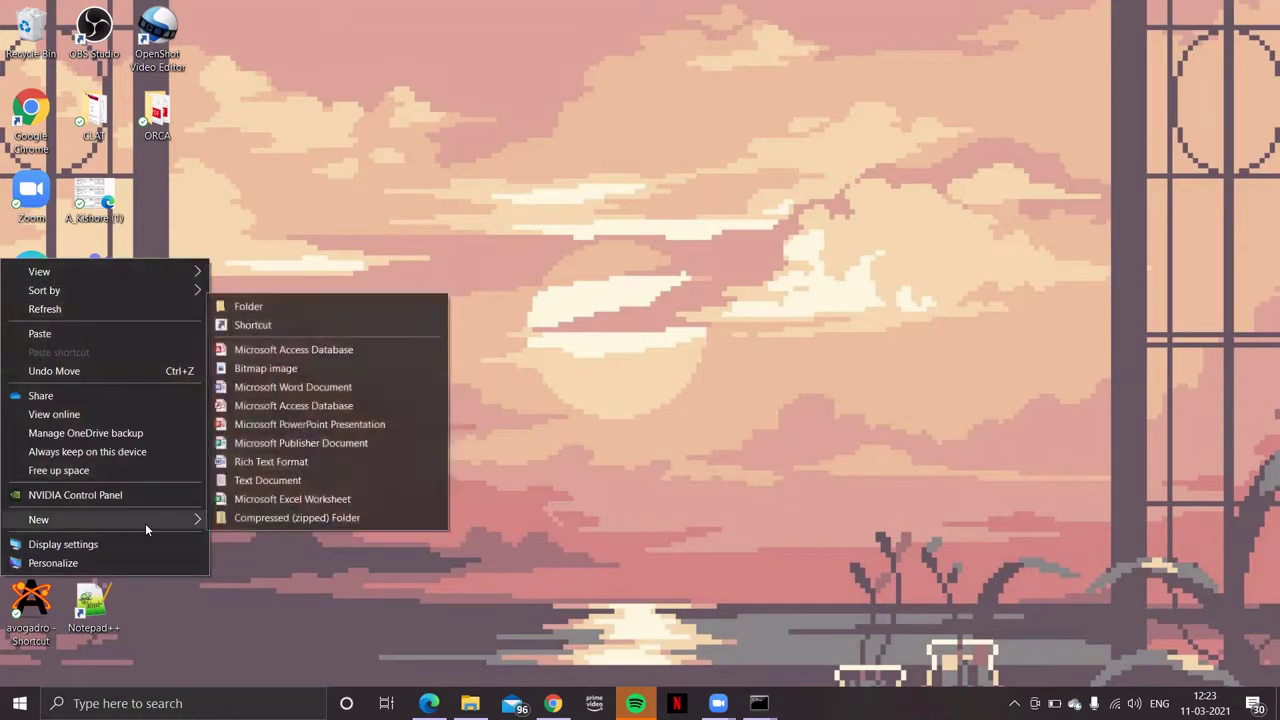
{"action": "left_click", "coordinate": [268, 305]}
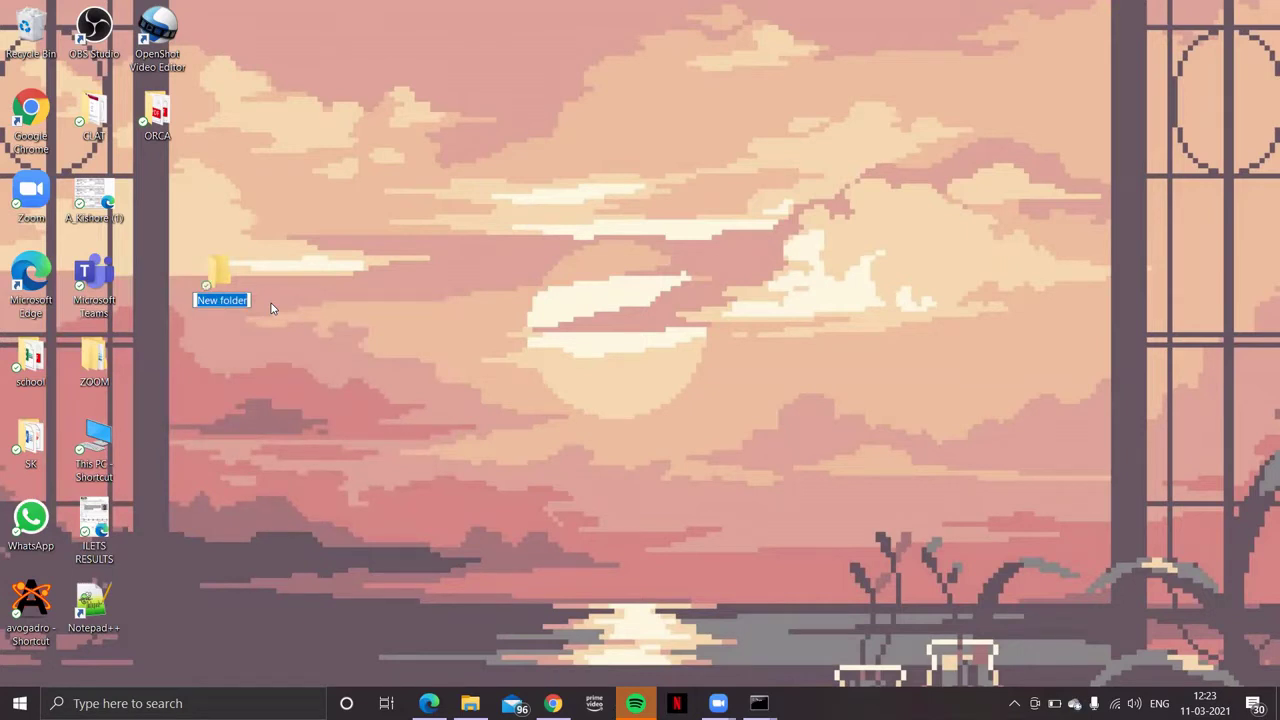
{"action": "type", "text": "Test"}
{"action": "key", "text": "Return"}
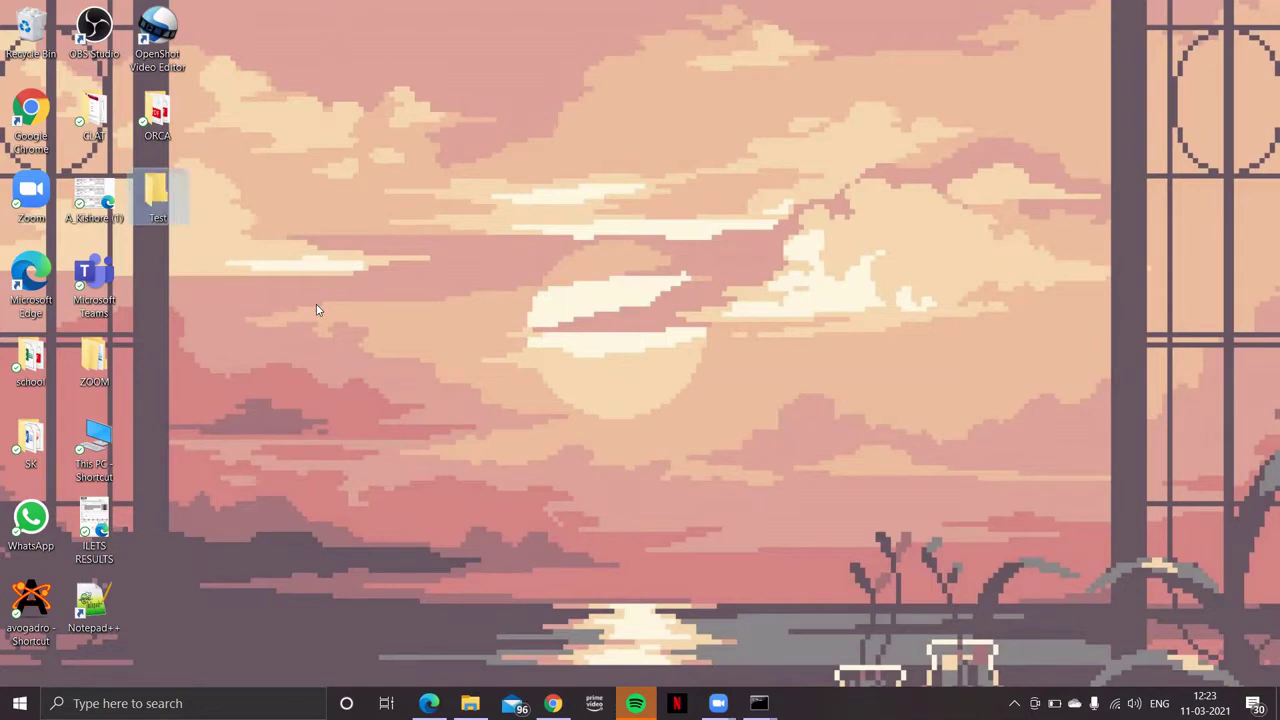
{"action": "right_click", "coordinate": [158, 194]}
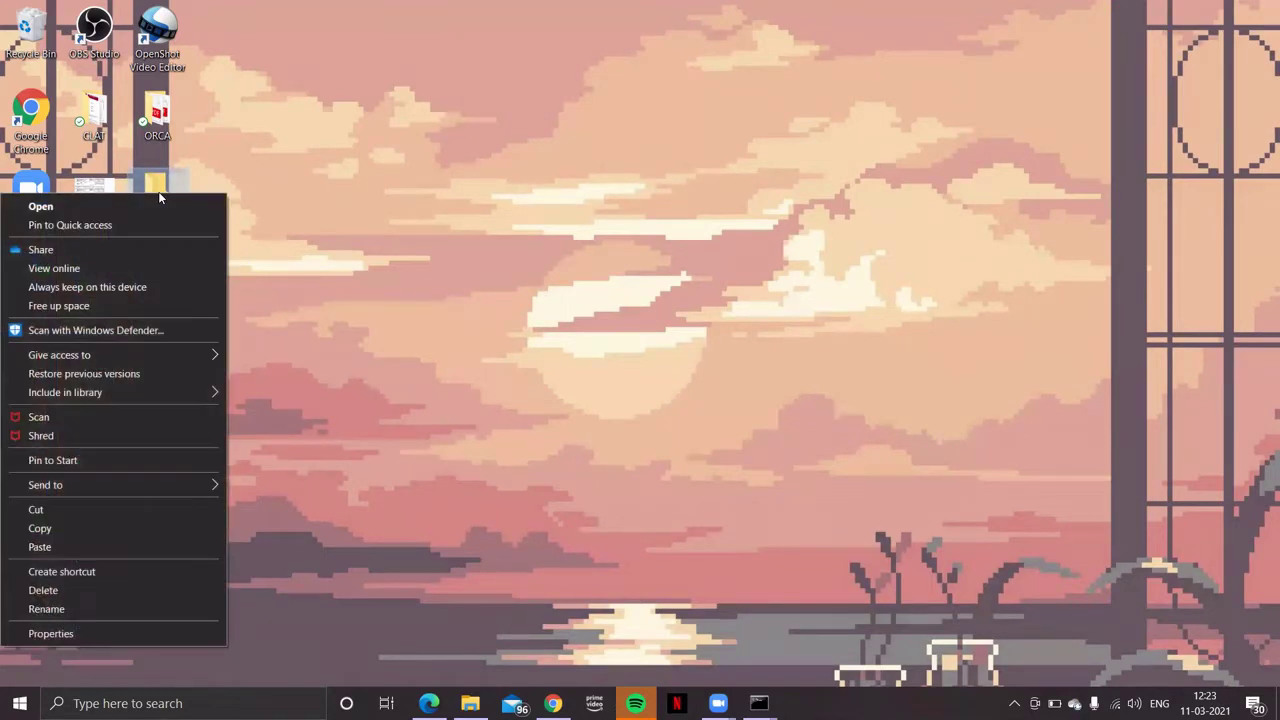
{"action": "left_click", "coordinate": [72, 590]}
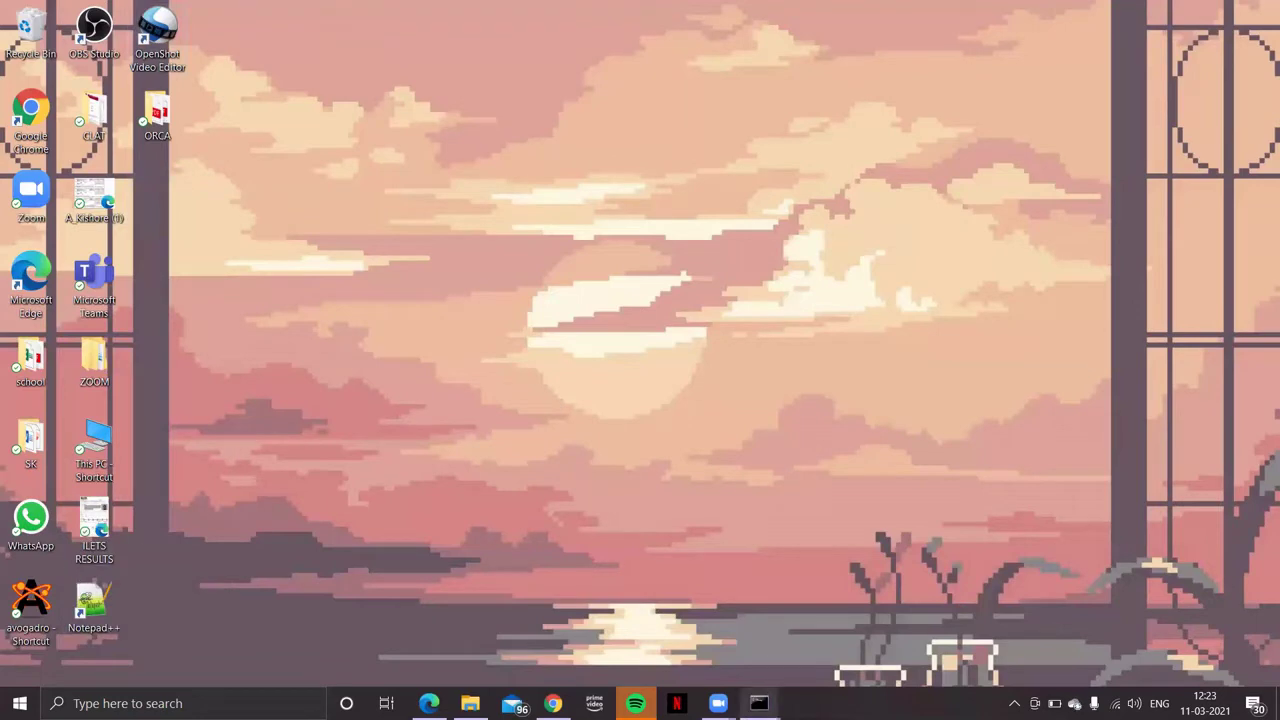
Back in the command prompt, list the home directory, then enter and list OneDrive.
{"action": "mouse_move", "coordinate": [759, 703]}
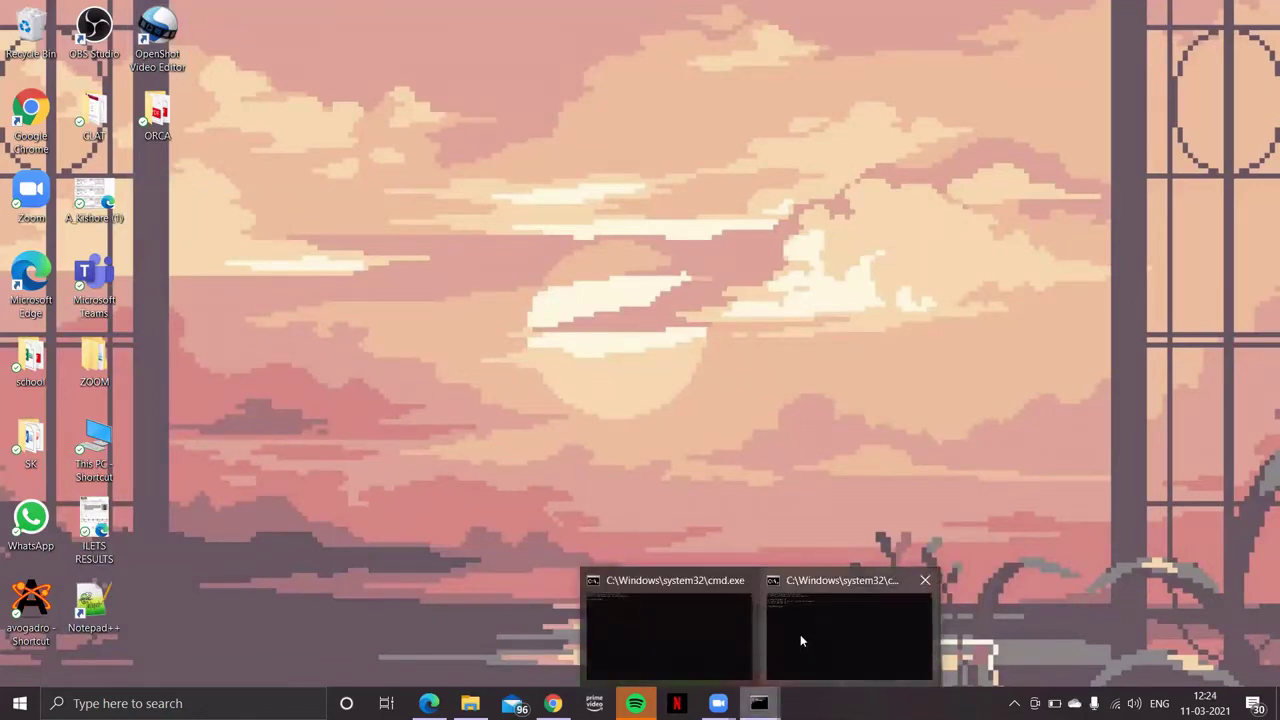
{"action": "key", "text": "alt+Tab"}
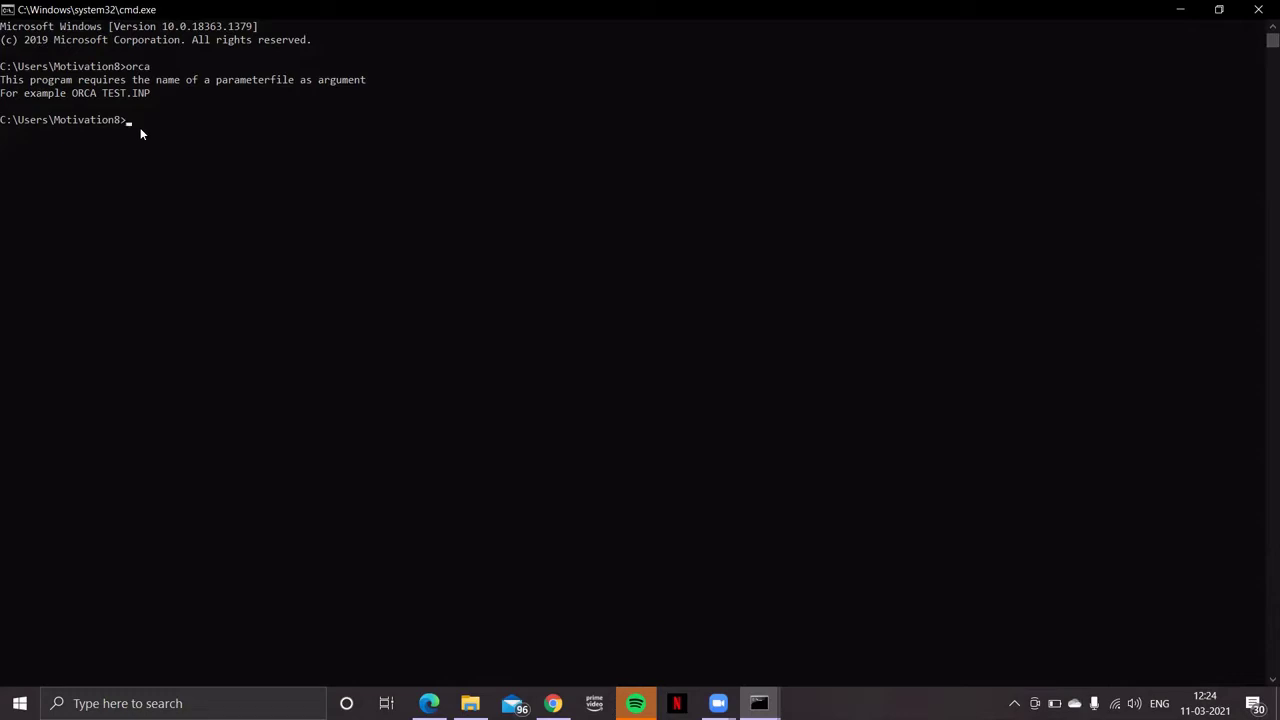
{"action": "type", "text": "dir"}
{"action": "key", "text": "Return"}
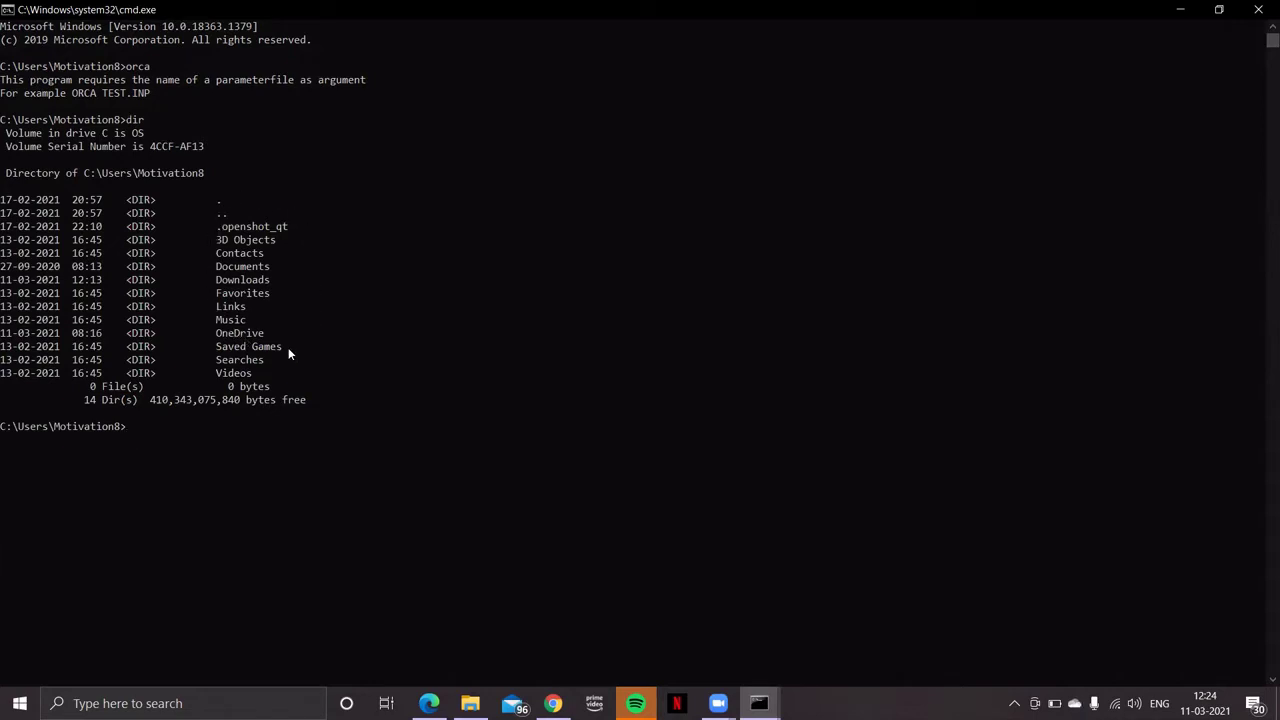
{"action": "type", "text": "cd OneDrive"}
{"action": "key", "text": "Return"}
{"action": "type", "text": "d"}
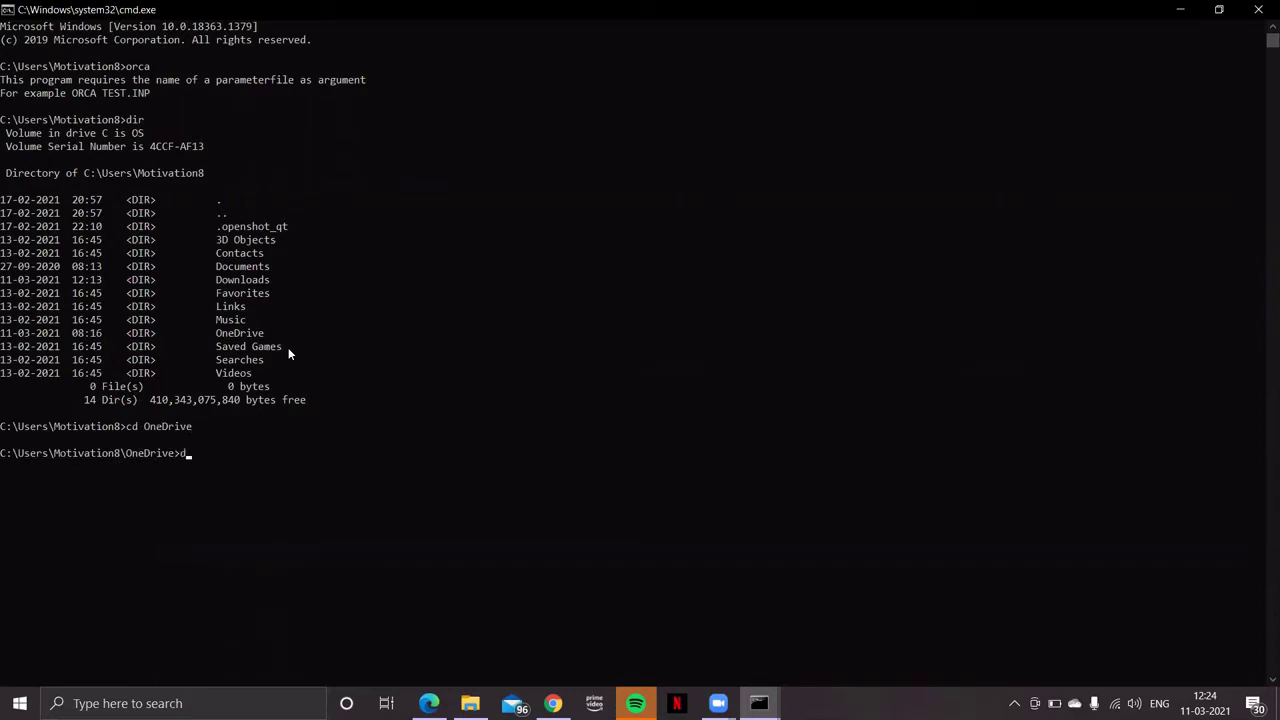
{"action": "type", "text": "ir"}
{"action": "key", "text": "Return"}
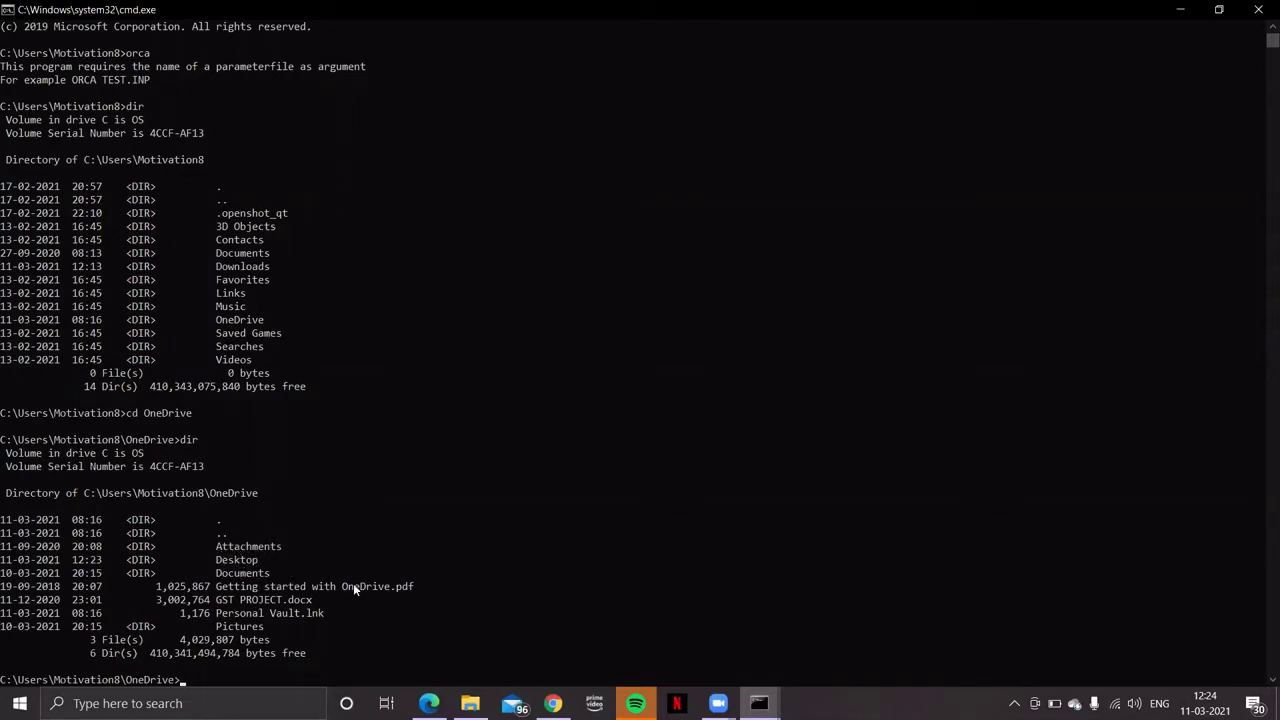
Change into Desktop, create the Test folder with mkdir, and minimize the prompt.
{"action": "type", "text": "cd De"}
{"action": "key", "text": "Tab"}
{"action": "key", "text": "Return"}
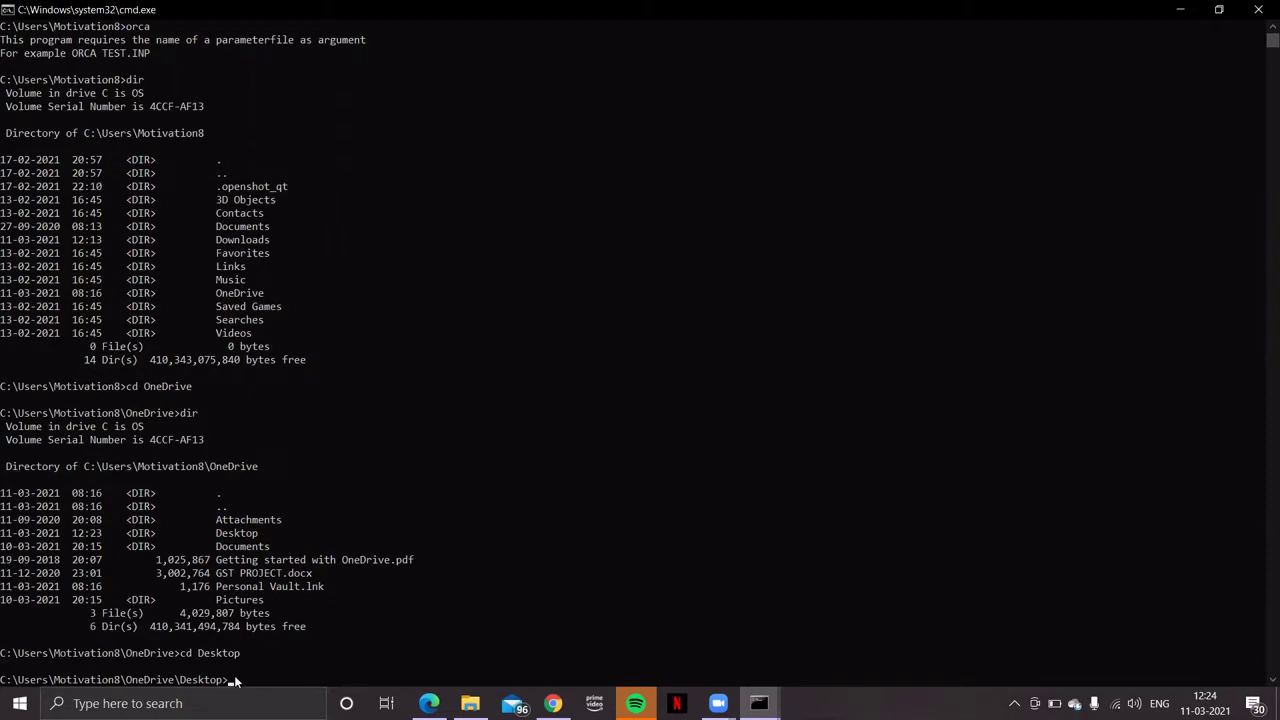
{"action": "type", "text": "mkdir"}
{"action": "type", "text": "Test"}
{"action": "key", "text": "Return"}
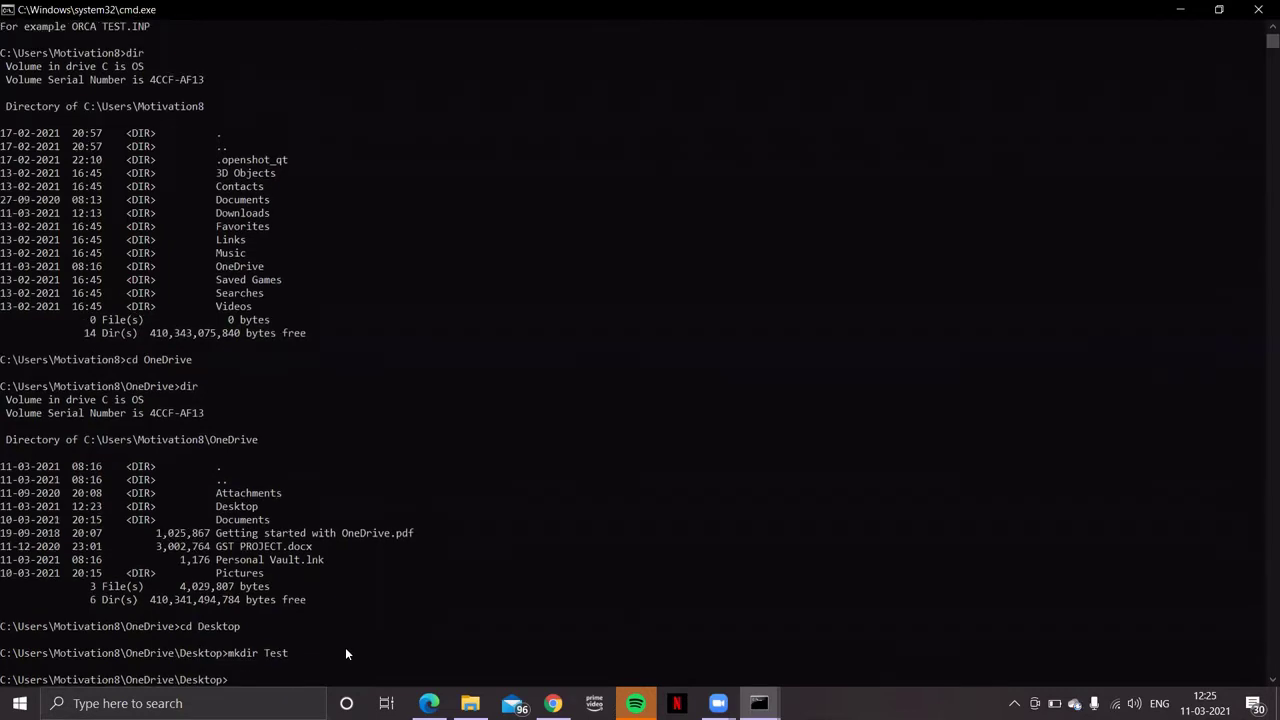
{"action": "left_click", "coordinate": [1180, 9]}
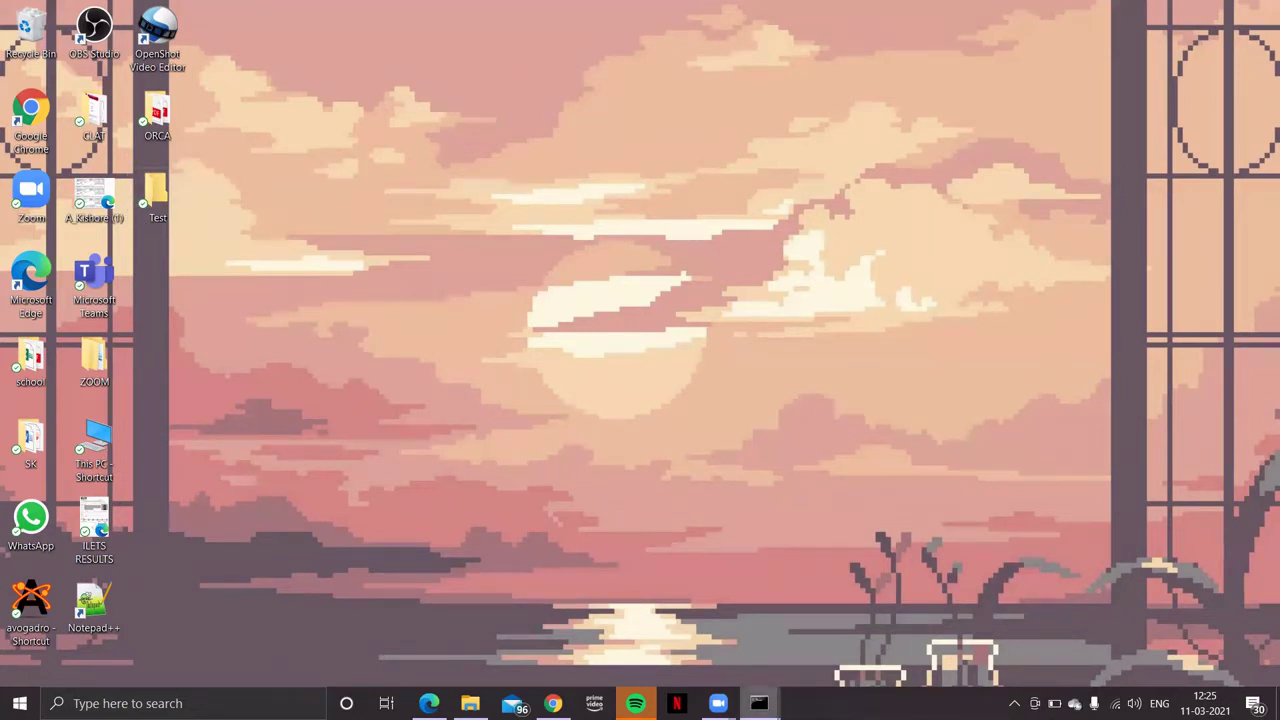
{"action": "mouse_move", "coordinate": [759, 703]}
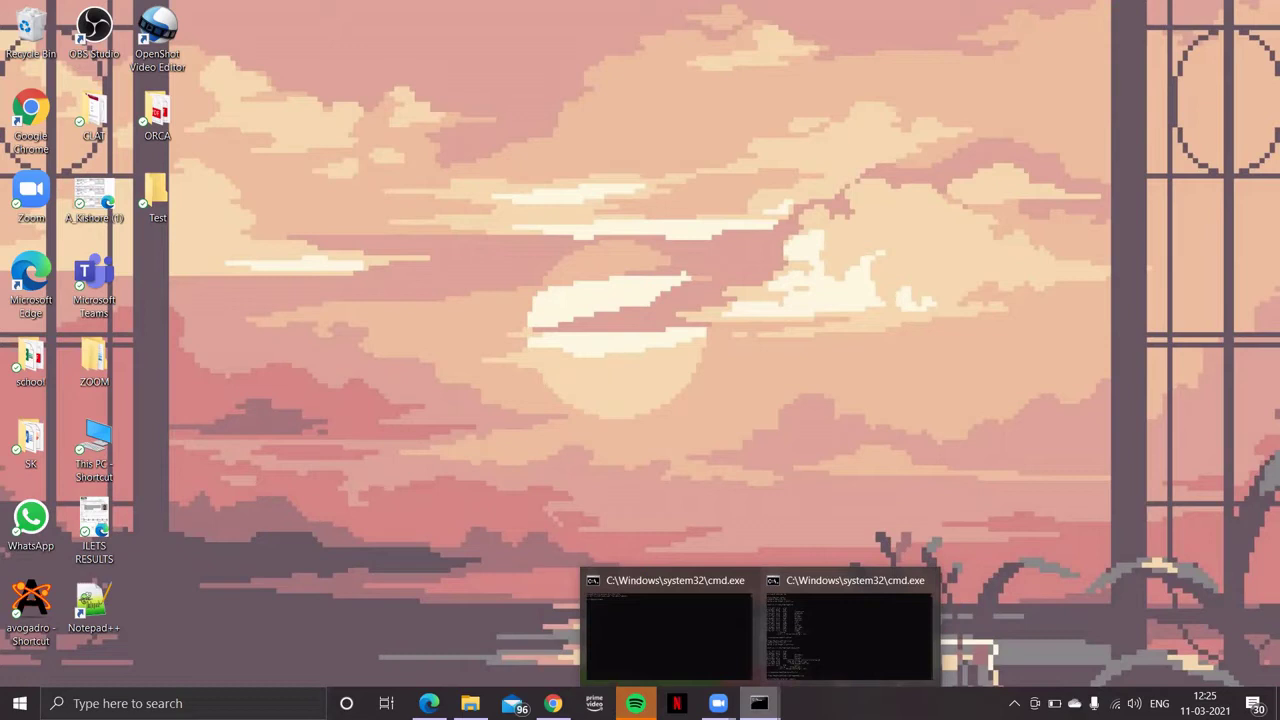
Launch Notepad++ and save the empty document as Job1.txt in Desktop\Test.
{"action": "double_click", "coordinate": [94, 605]}
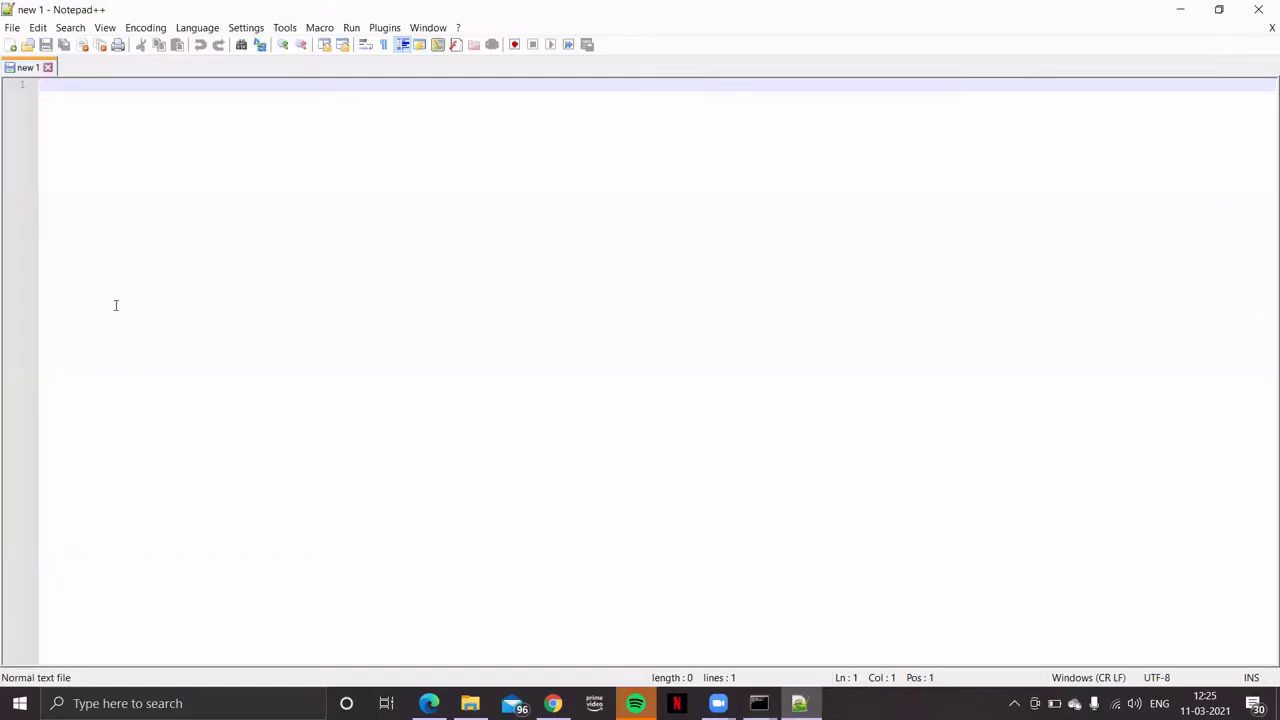
{"action": "left_click", "coordinate": [11, 28]}
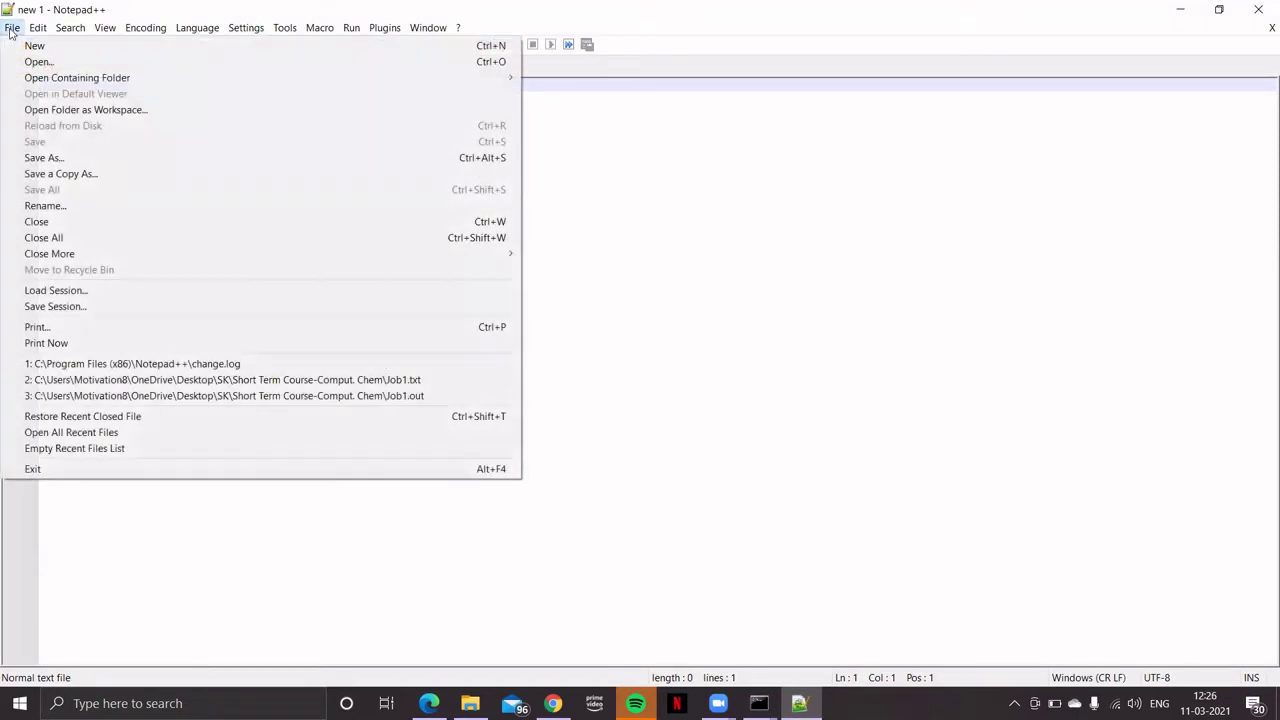
{"action": "left_click", "coordinate": [60, 158]}
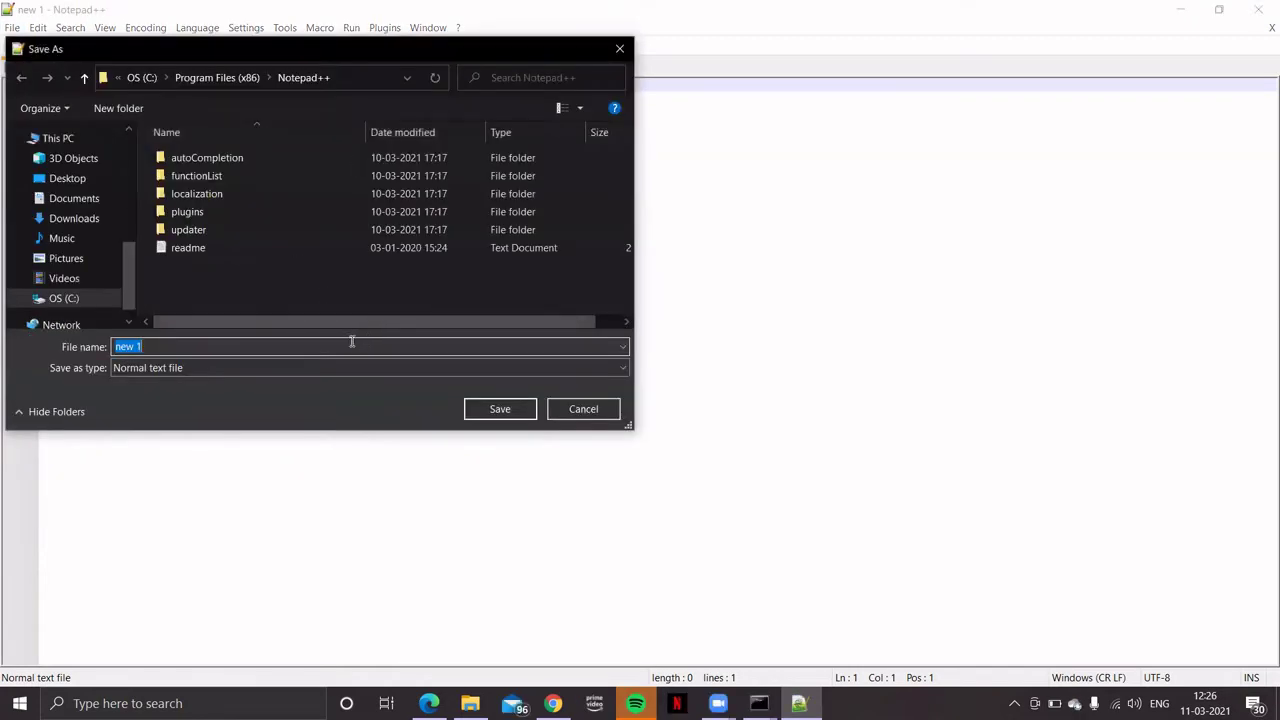
{"action": "left_click", "coordinate": [76, 180]}
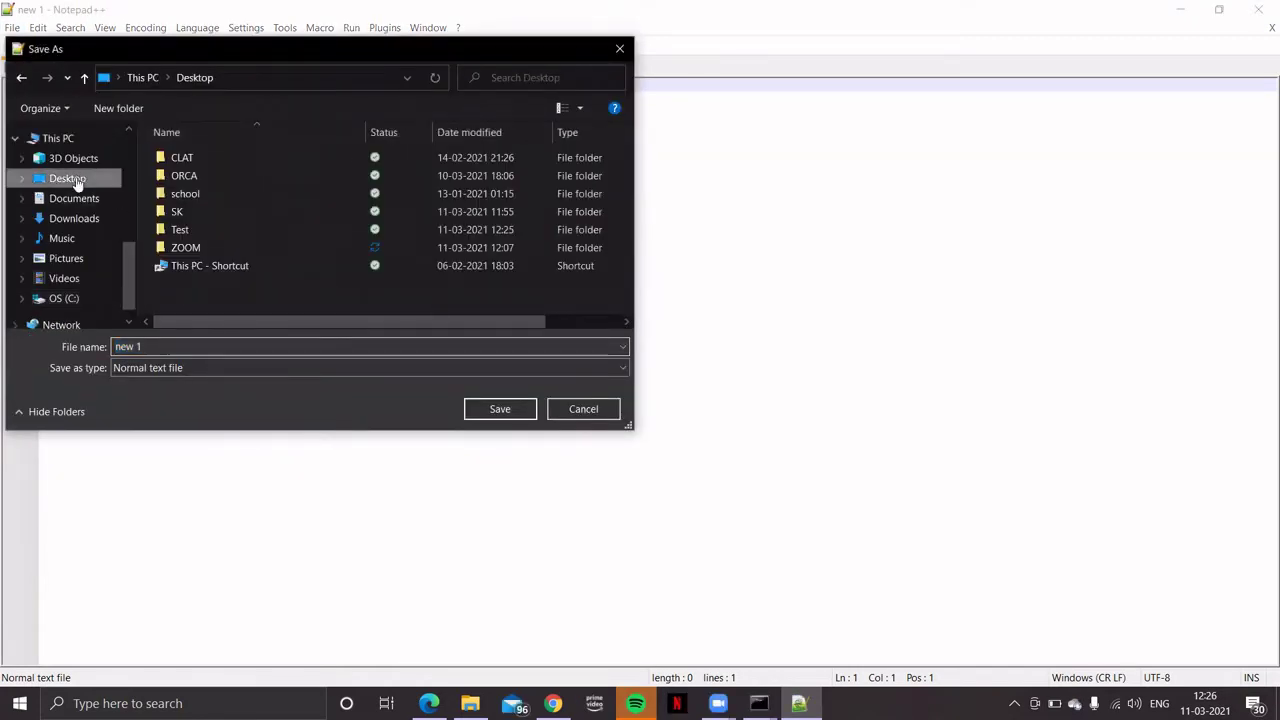
{"action": "double_click", "coordinate": [181, 230]}
{"action": "left_click", "coordinate": [140, 347]}
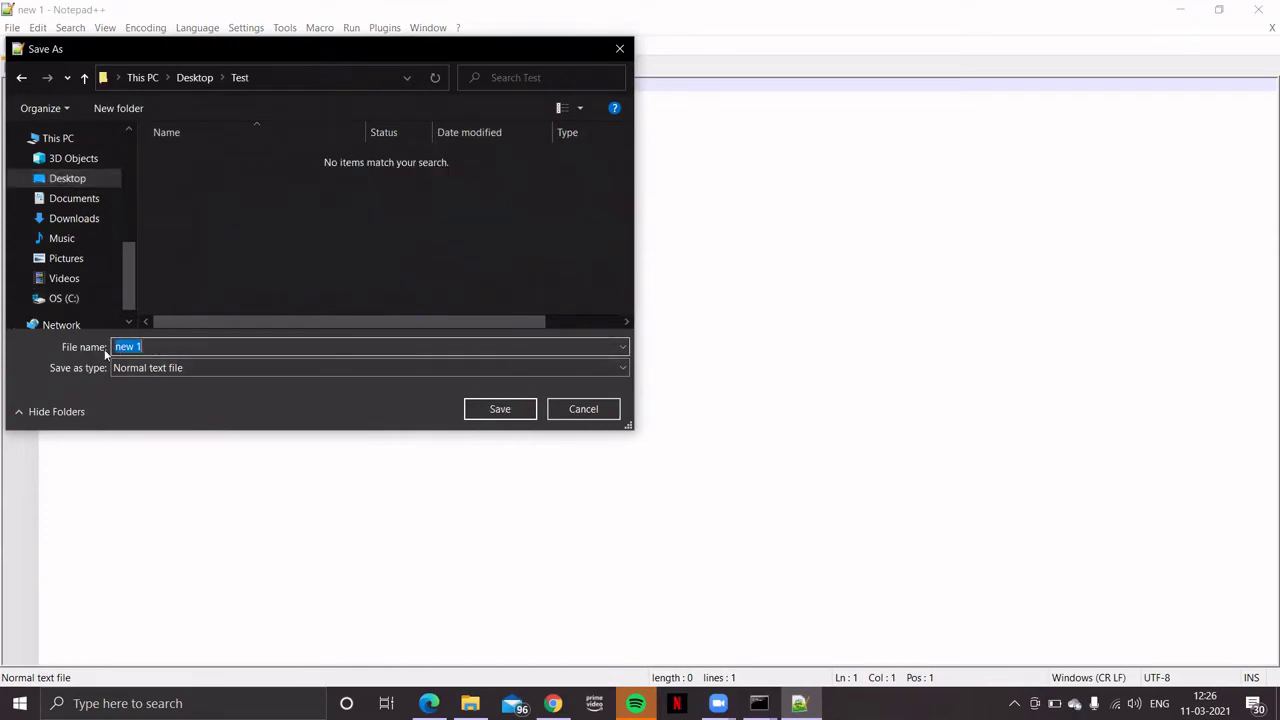
{"action": "type", "text": "Job1"}
{"action": "left_click", "coordinate": [494, 409]}
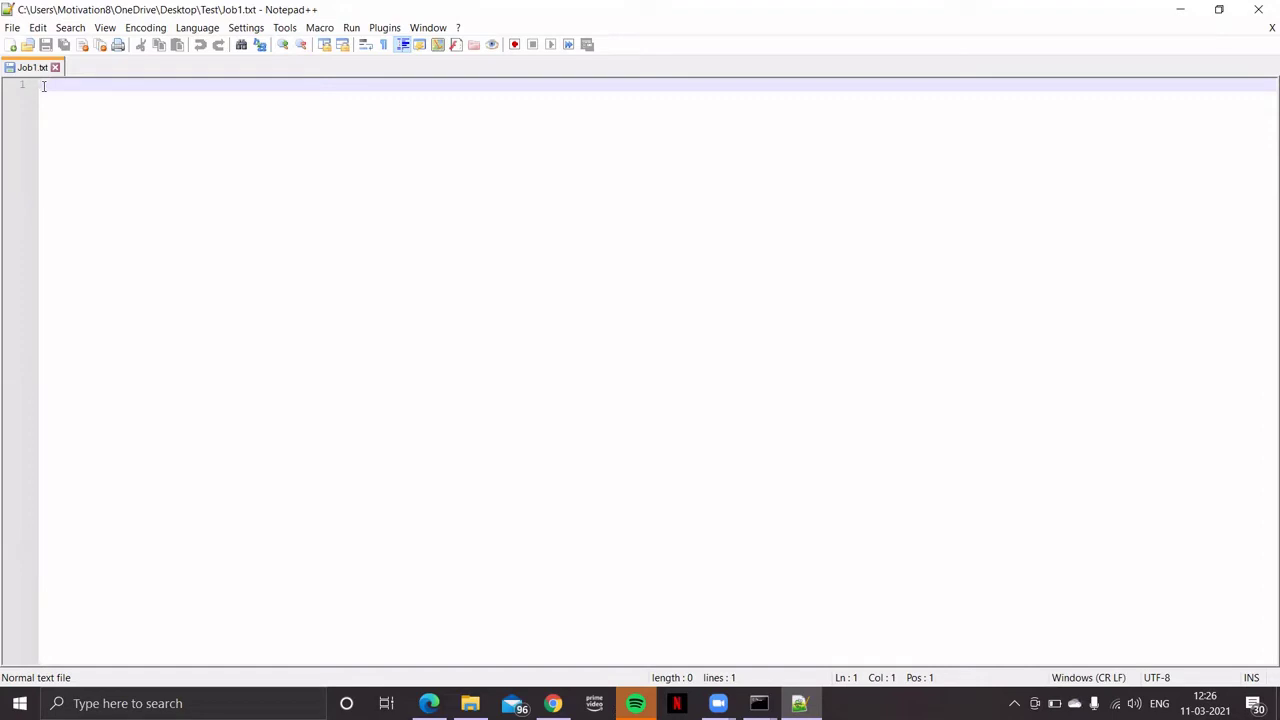
Write the comment line '# My first single point energy calculation using ORCA' and start line 2.
{"action": "type", "text": "#"}
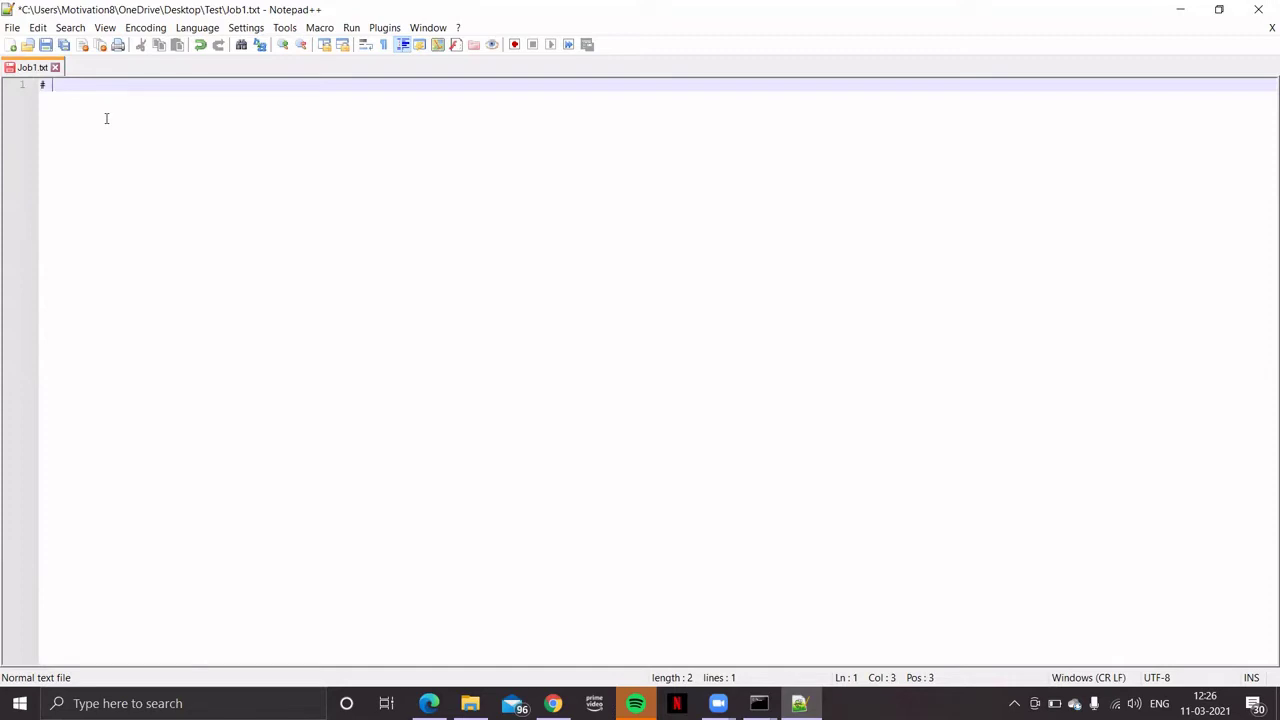
{"action": "type", "text": "My first single "}
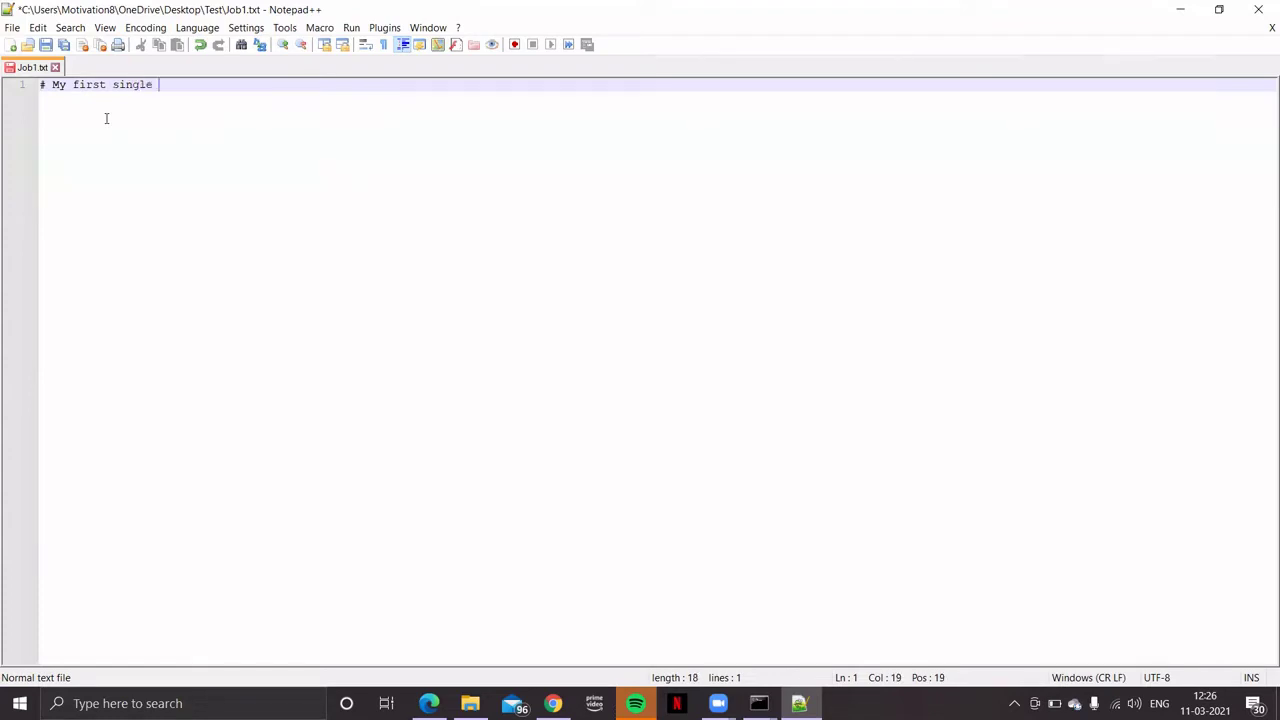
{"action": "type", "text": "point energy calcu"}
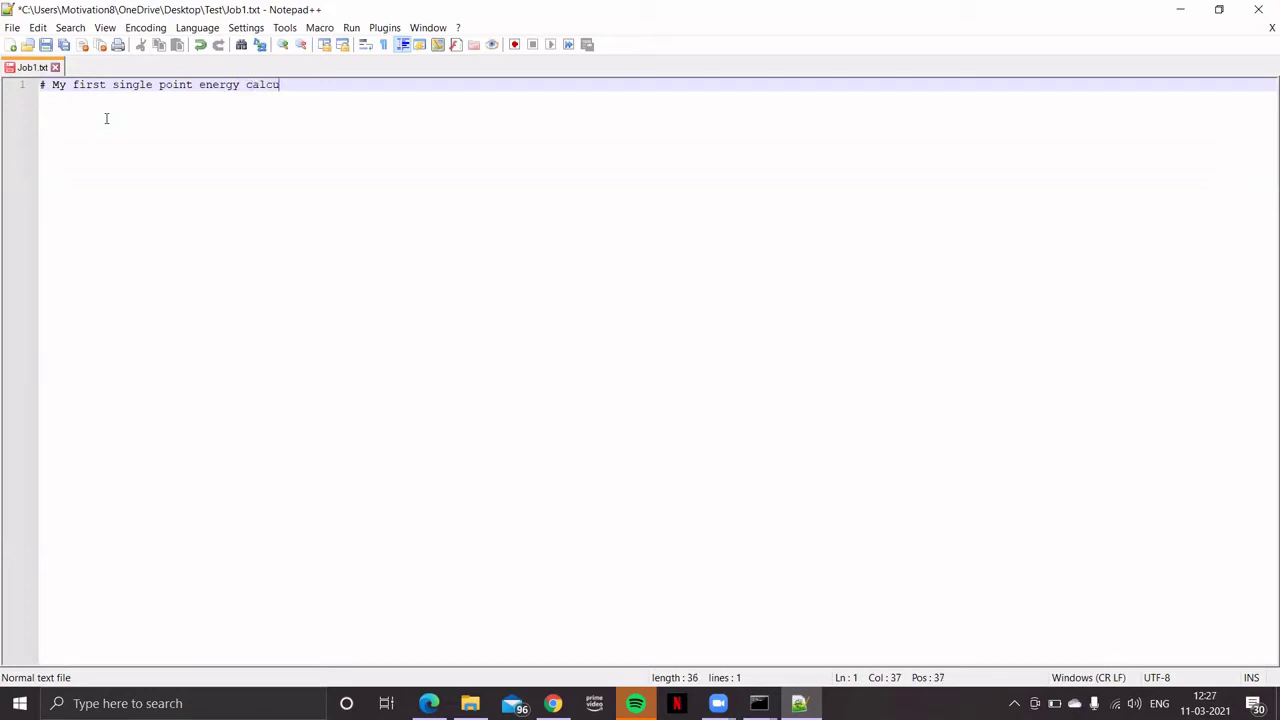
{"action": "type", "text": "lation using ORCA"}
{"action": "key", "text": "Return"}
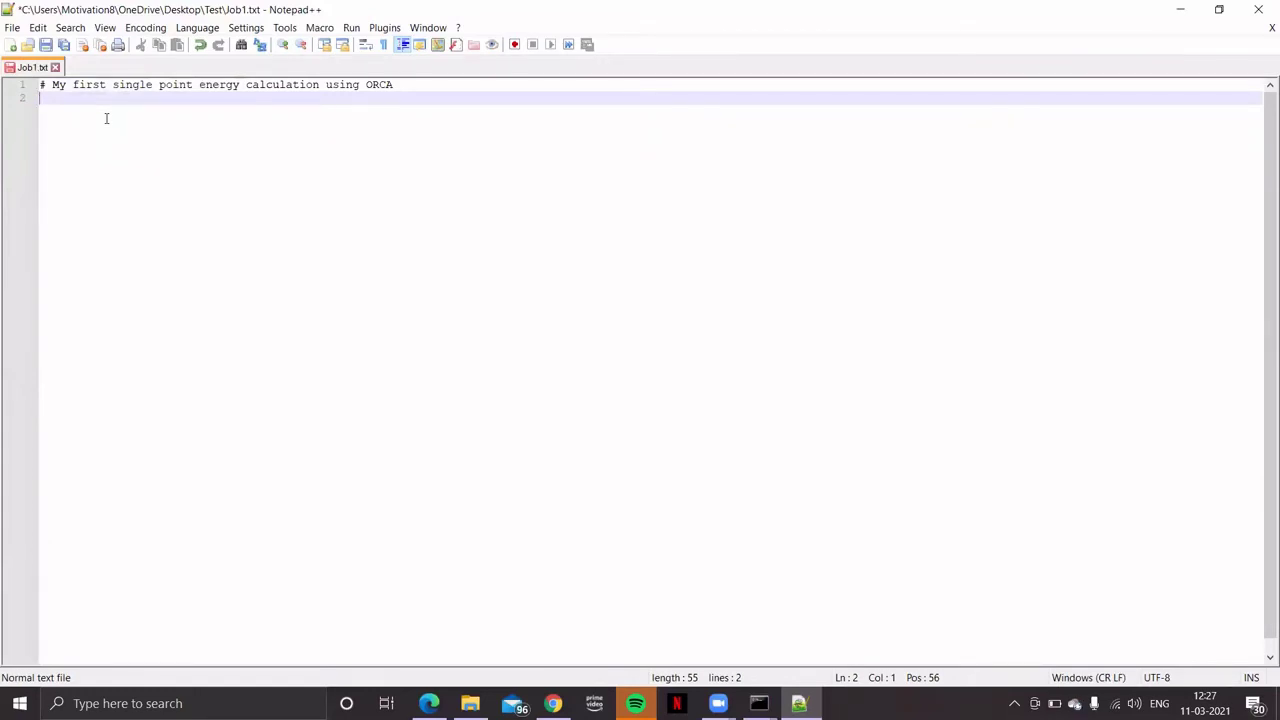
Enter '! SP RHF STO-3G' on line 2, a blank line, then '* XYZ' on line 4.
{"action": "type", "text": "!"}
{"action": "type", "text": "SP"}
{"action": "type", "text": "RHF"}
{"action": "type", "text": "S"}
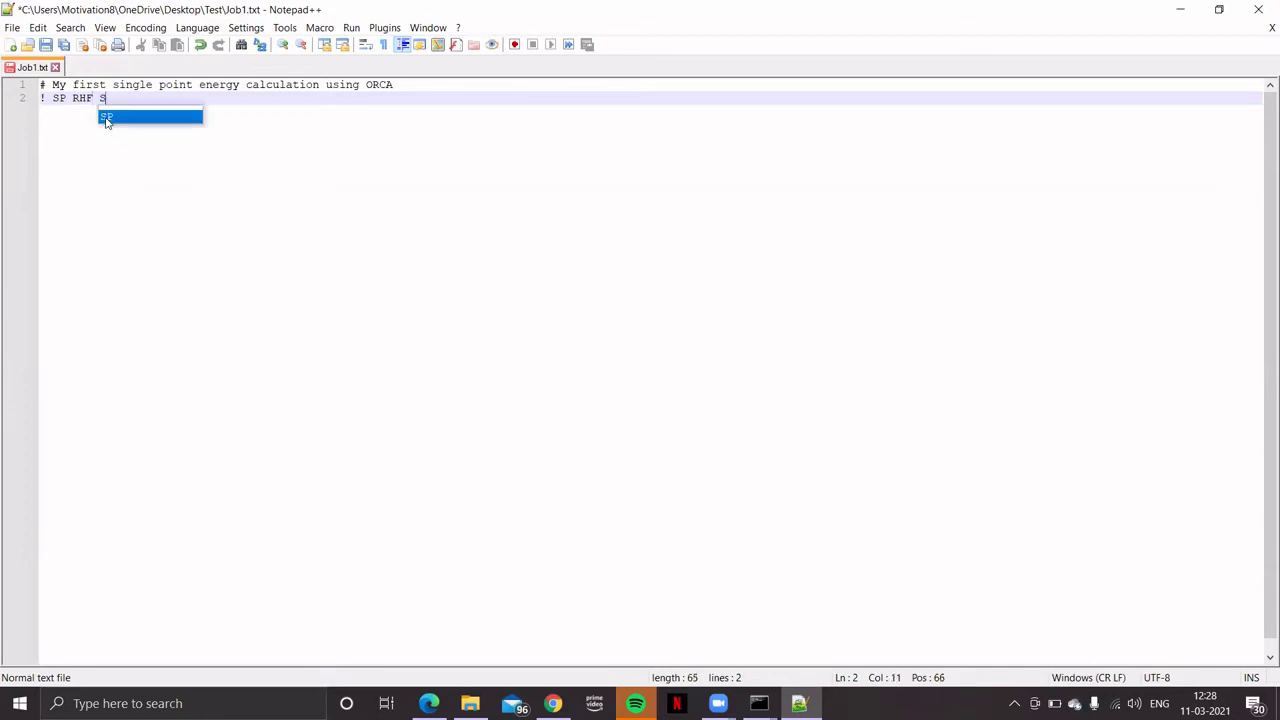
{"action": "type", "text": "TO"}
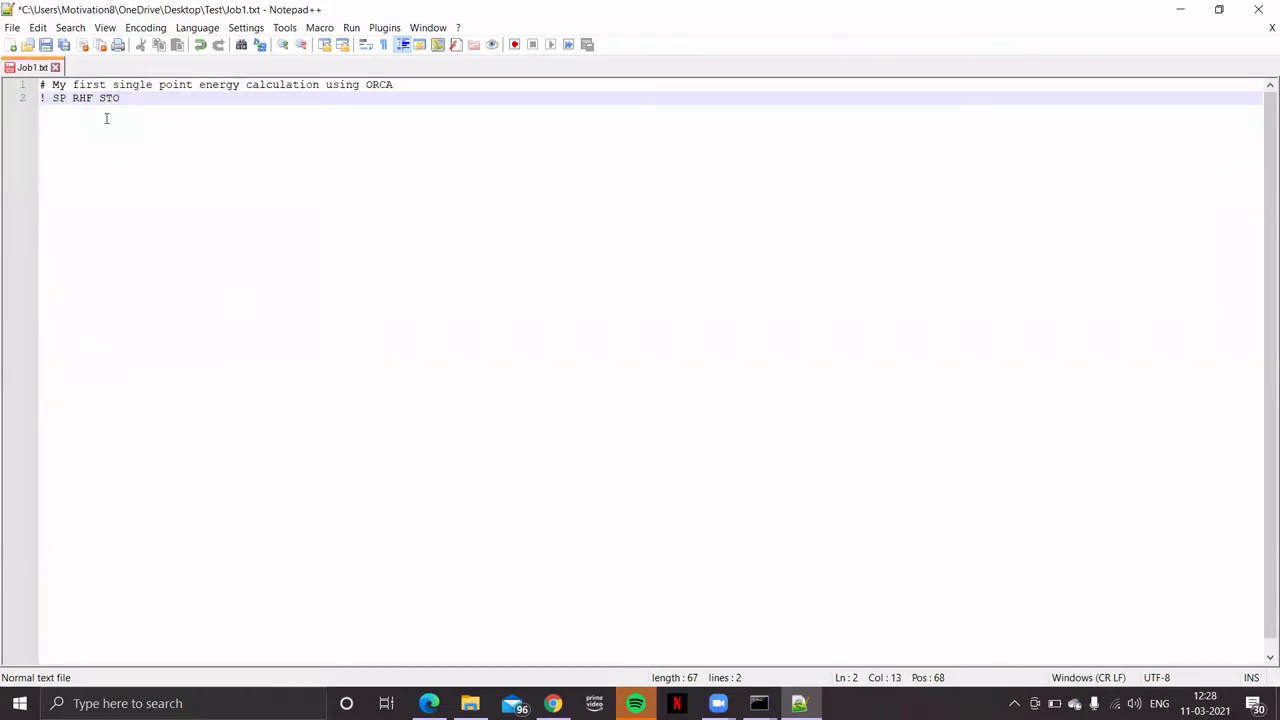
{"action": "type", "text": "-#"}
{"action": "key", "text": "BackSpace"}
{"action": "type", "text": "3G"}
{"action": "key", "text": "Return"}
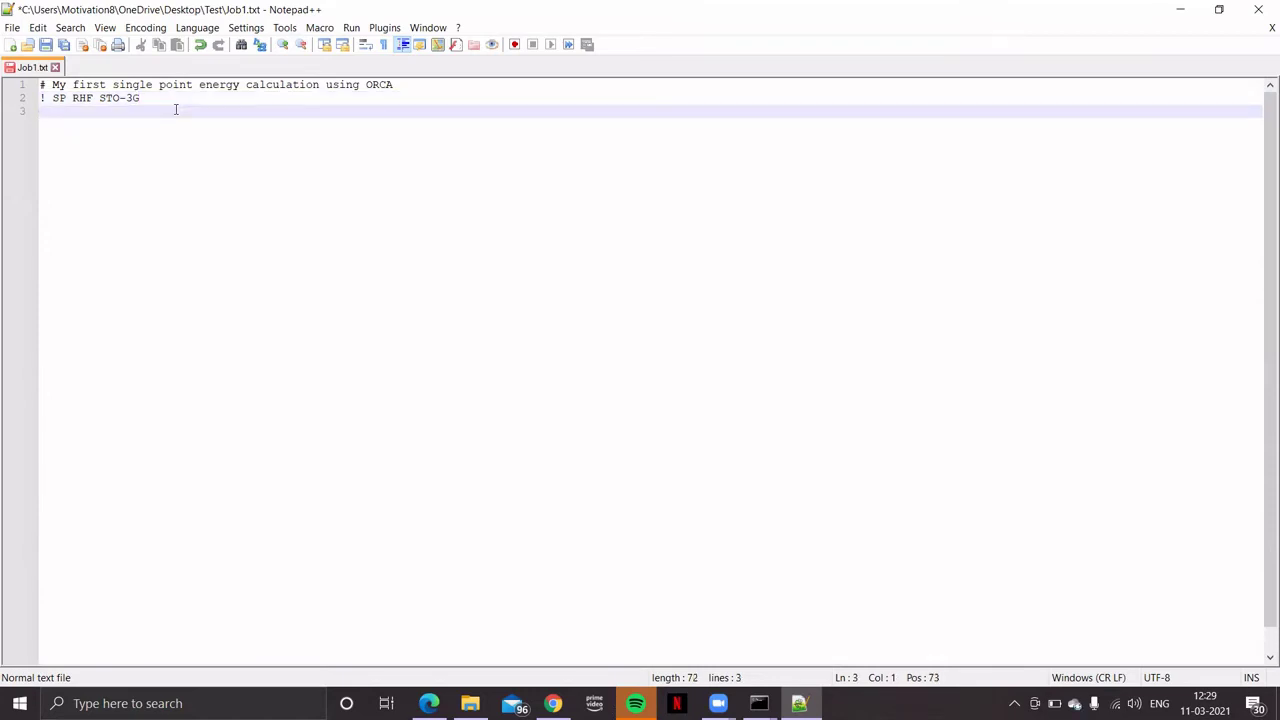
{"action": "key", "text": "Return"}
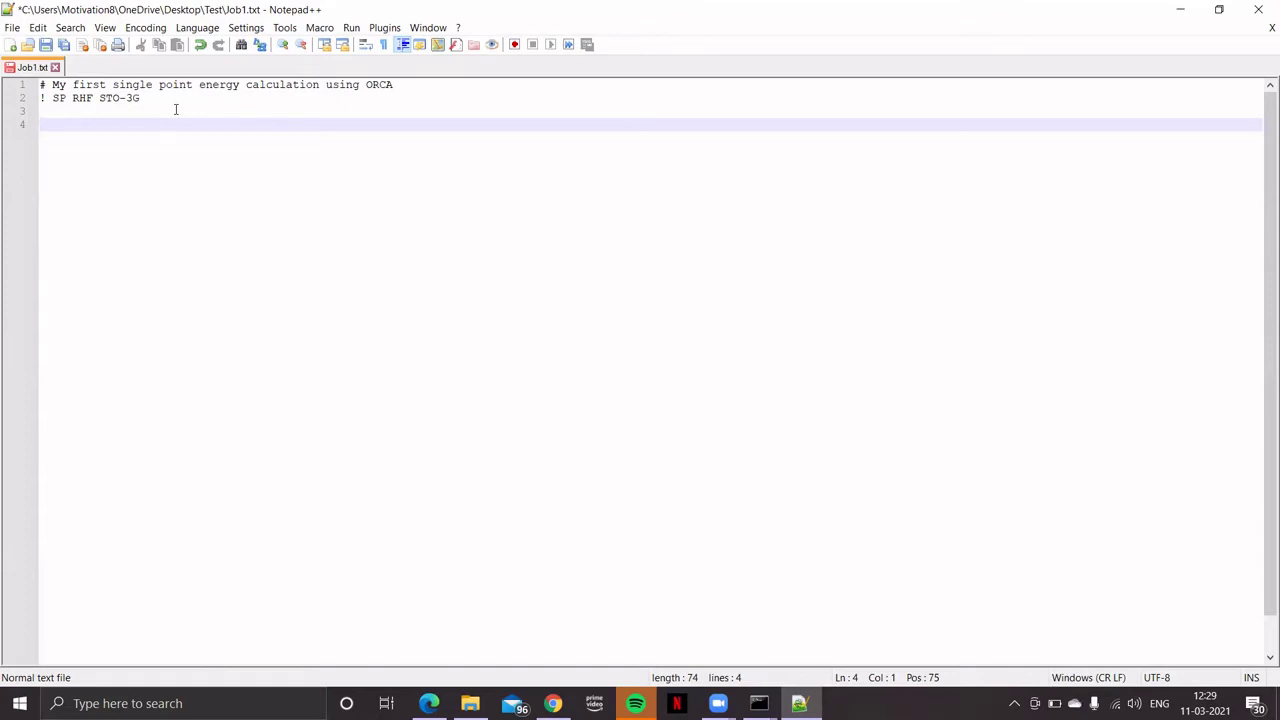
{"action": "type", "text": "* XYZ"}
Add charge 0 and multiplicity 1 after '* XYZ' and begin line 5.
{"action": "type", "text": "0"}
{"action": "type", "text": "1"}
{"action": "key", "text": "Return"}
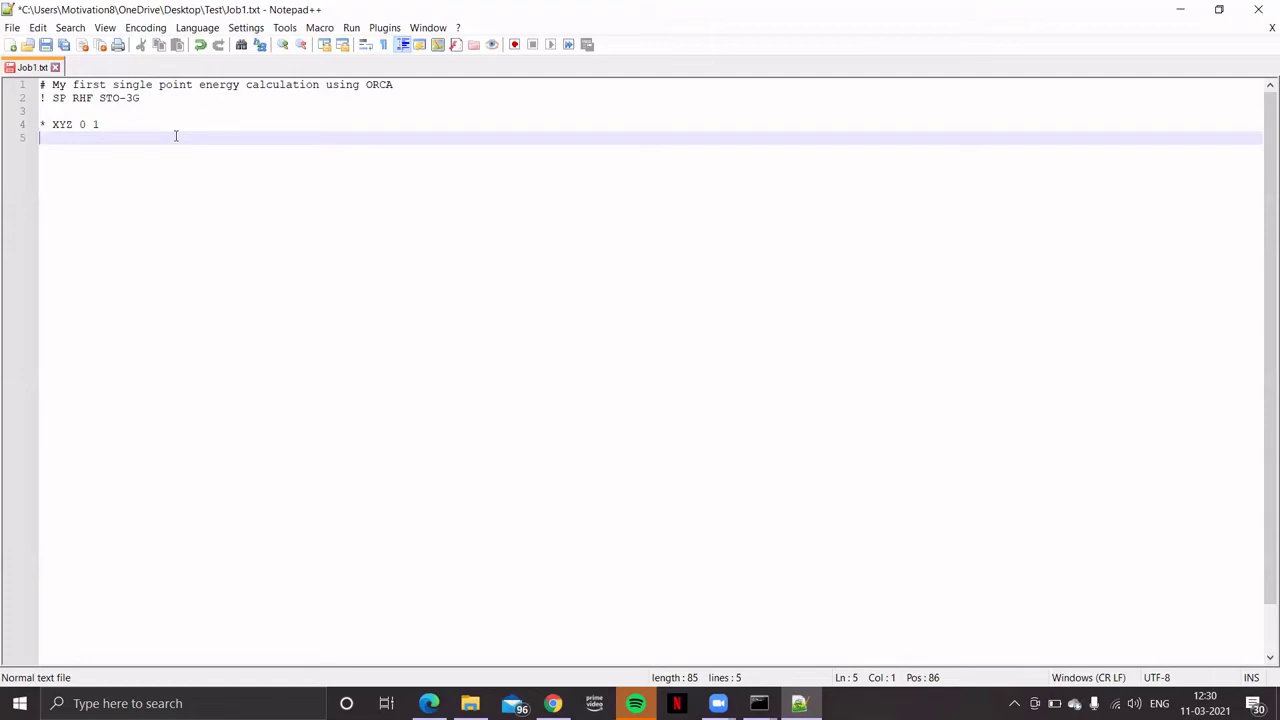
Enter atoms C 0.0 0.0 0.0 and O 0.0 0.0 1.1, then a closing '*'.
{"action": "type", "text": "C 0.0 0.0 0.0"}
{"action": "key", "text": "Return"}
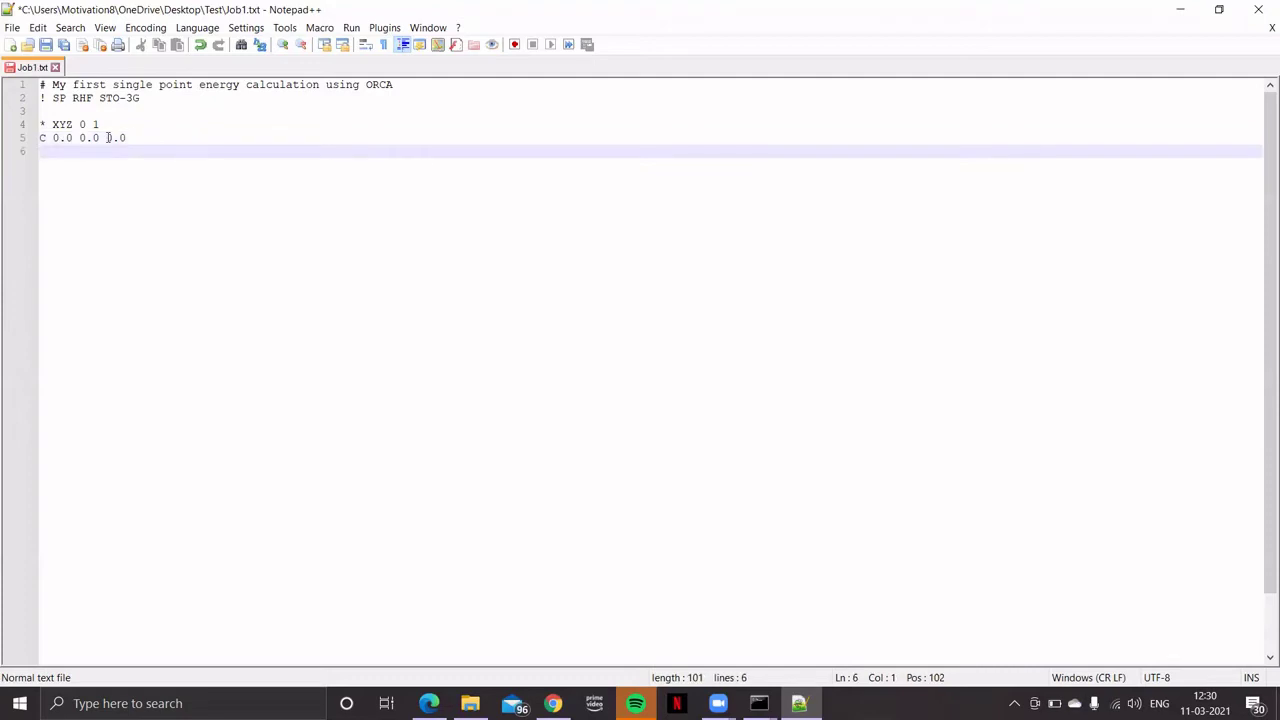
{"action": "type", "text": "o 0.0 0.0"}
{"action": "type", "text": "1.1"}
{"action": "key", "text": "Return"}
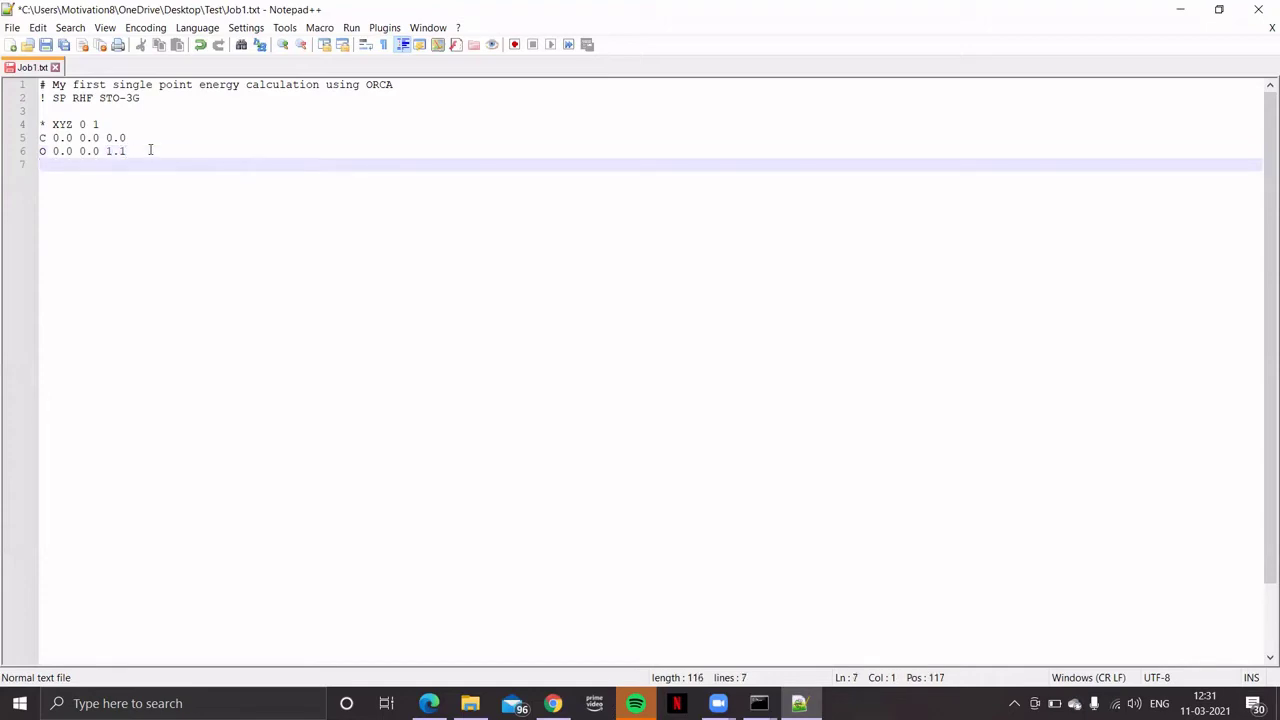
{"action": "type", "text": "*"}
Save Job1.txt and close Notepad++.
{"action": "left_click", "coordinate": [12, 28]}
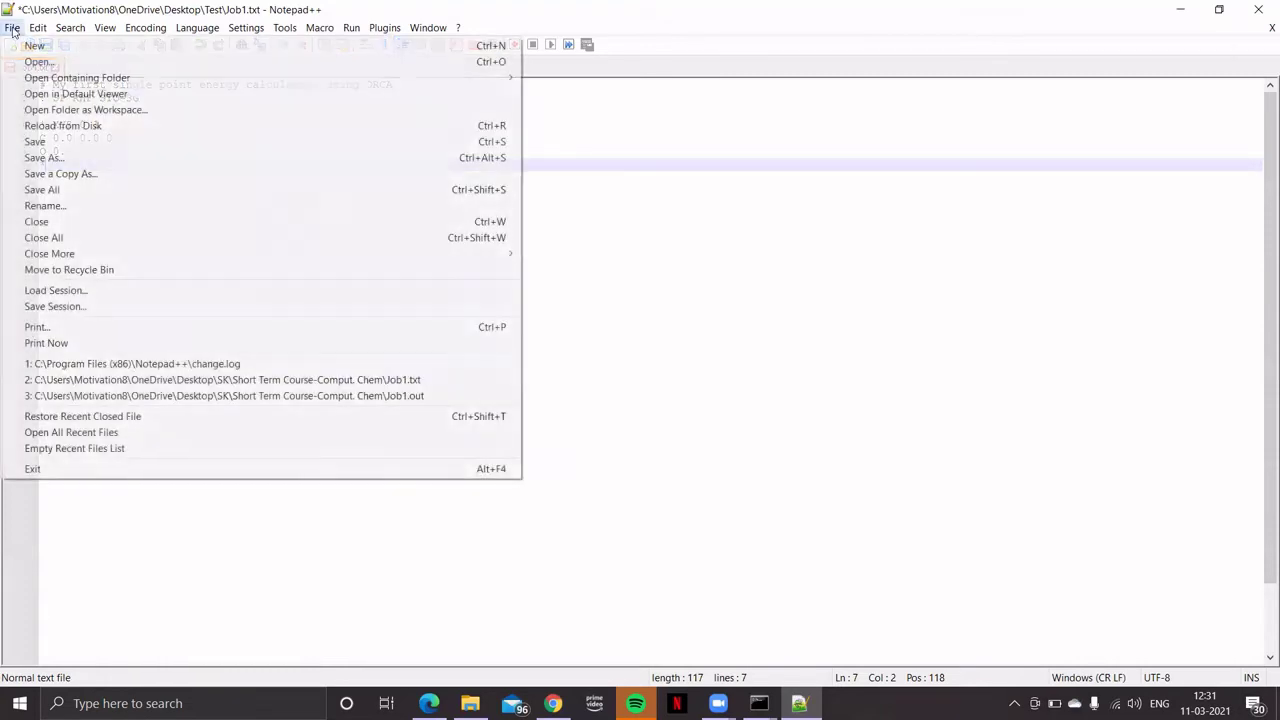
{"action": "left_click", "coordinate": [33, 142]}
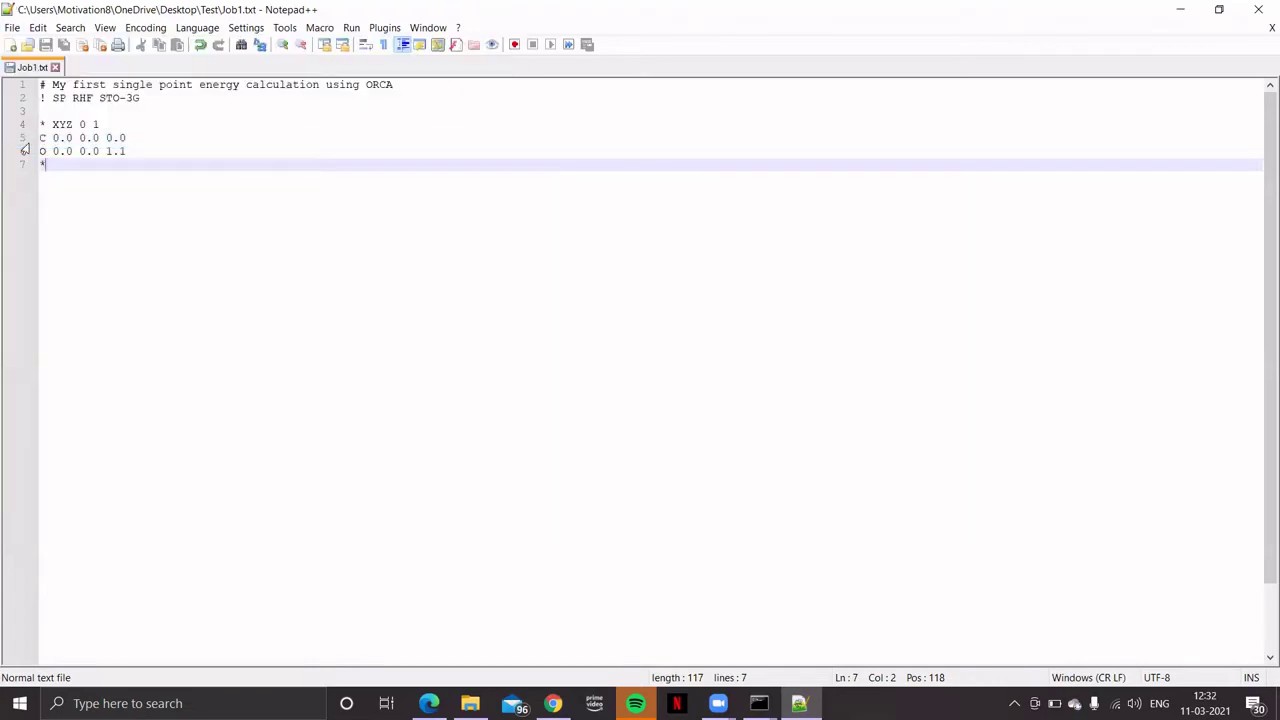
{"action": "left_click", "coordinate": [1259, 10]}
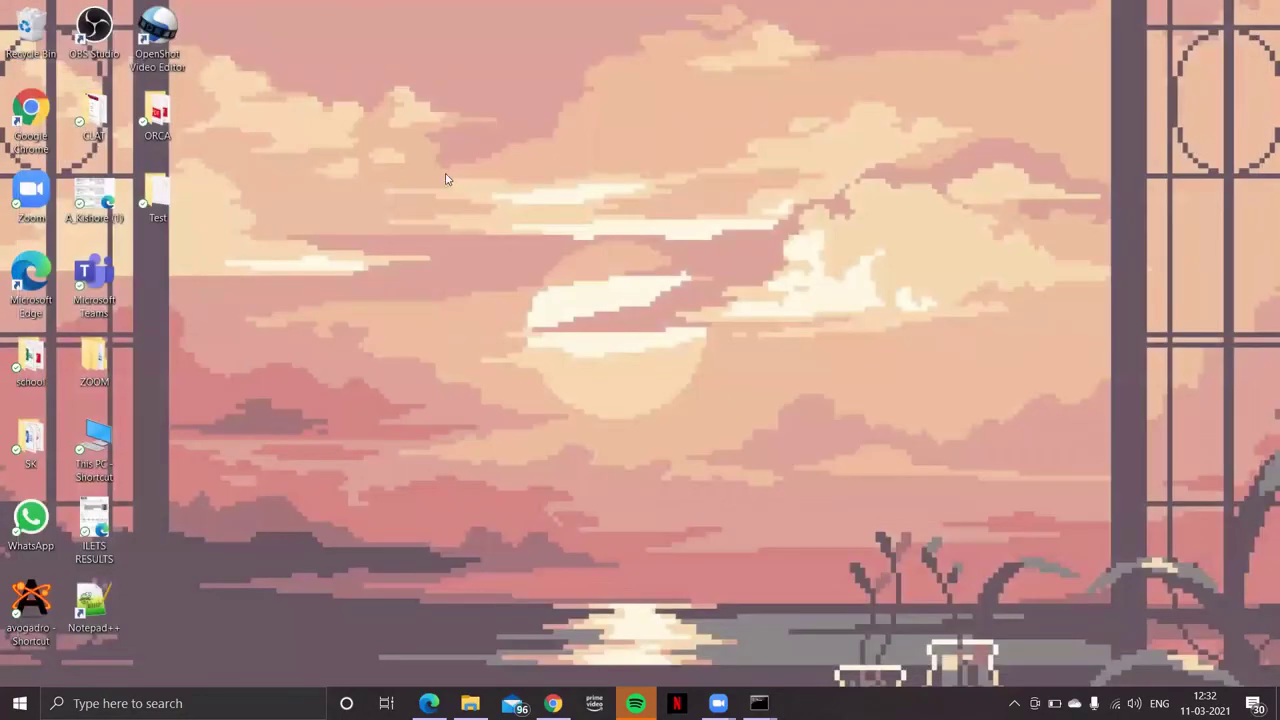
Open the Test folder to confirm Job1 is there, then bring Command Prompt forward.
{"action": "double_click", "coordinate": [152, 195]}
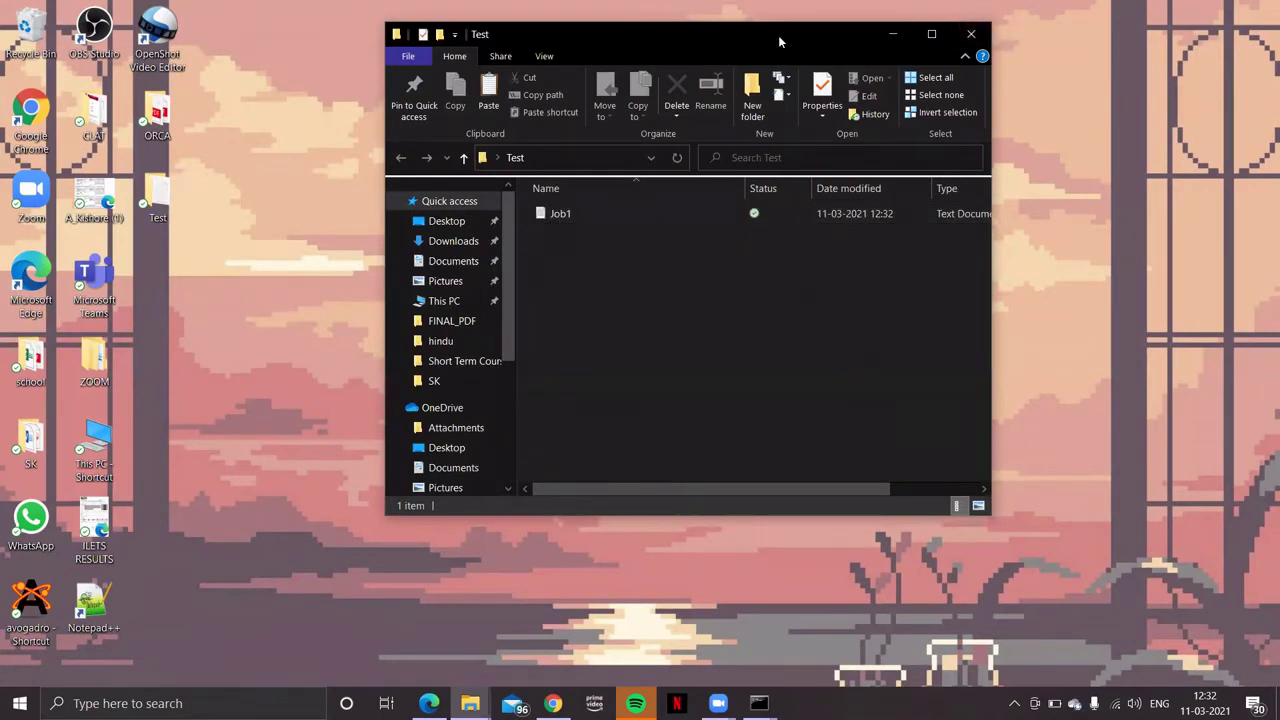
{"action": "left_click_drag", "start_coordinate": [778, 35], "coordinate": [1052, 48]}
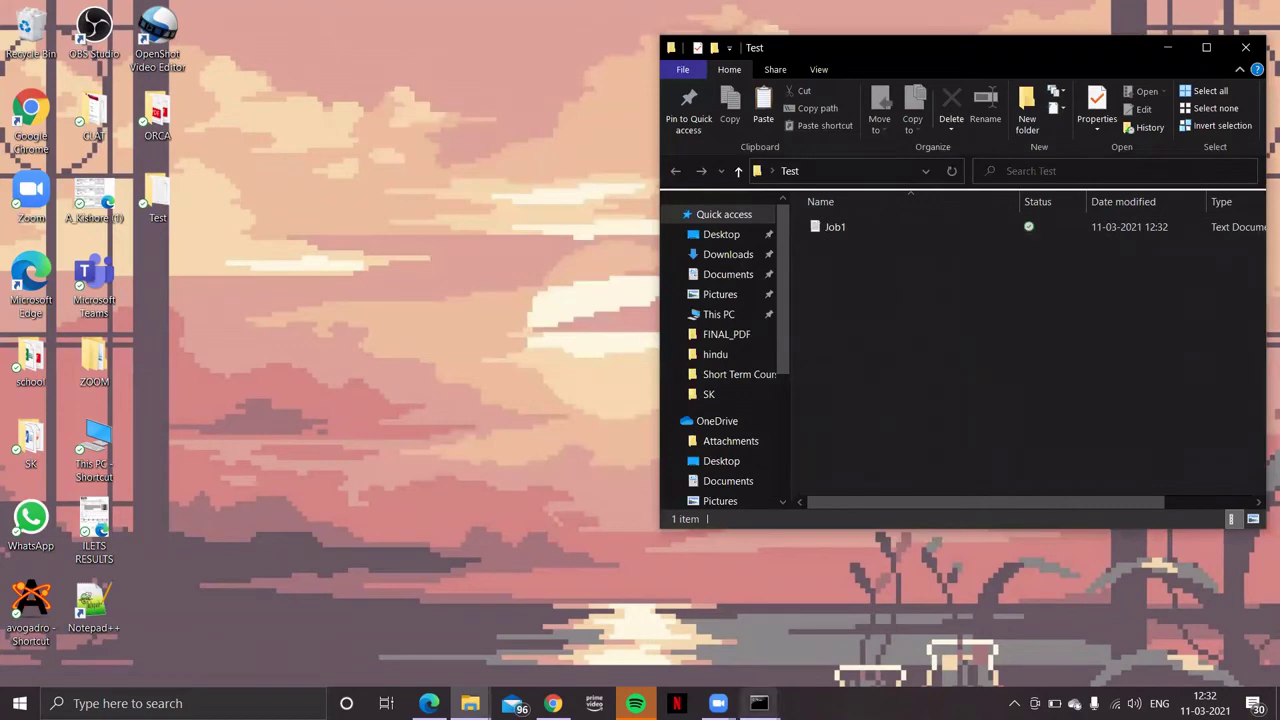
{"action": "left_click", "coordinate": [759, 703]}
{"action": "left_click", "coordinate": [821, 622]}
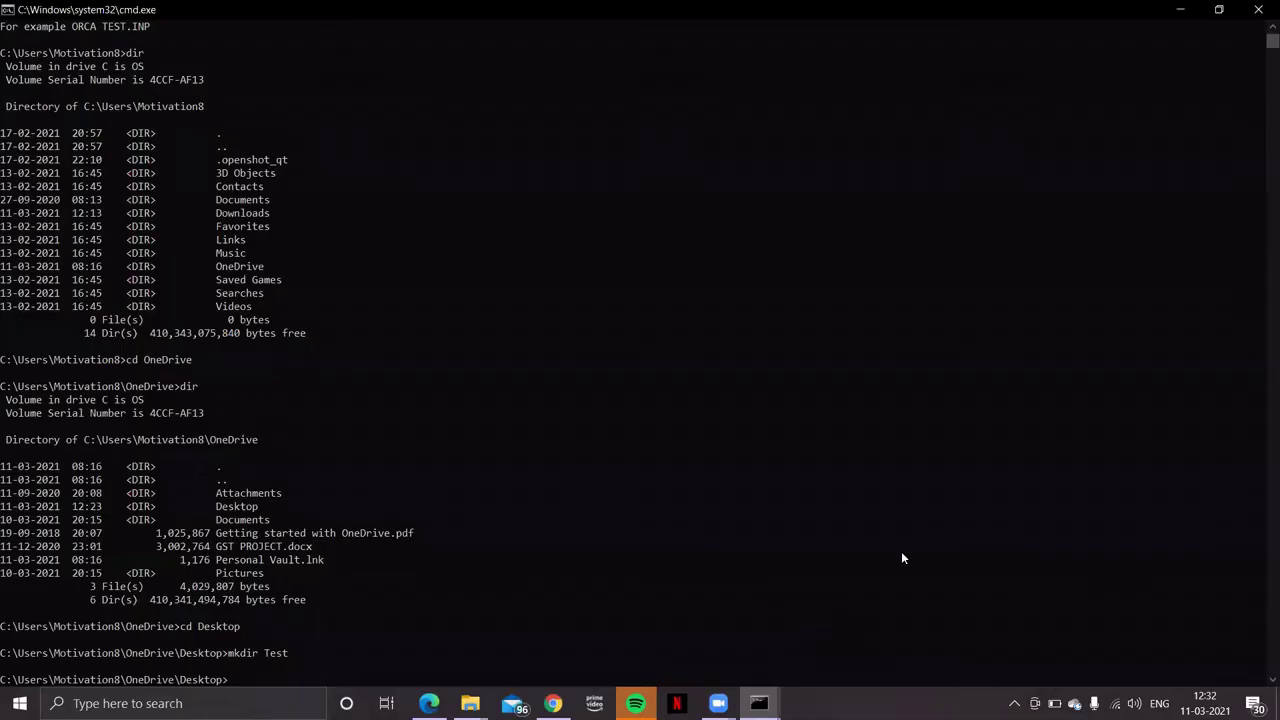
Restore the cmd window, change into Test, and list it showing Job1.txt (117 bytes).
{"action": "left_click", "coordinate": [1218, 8]}
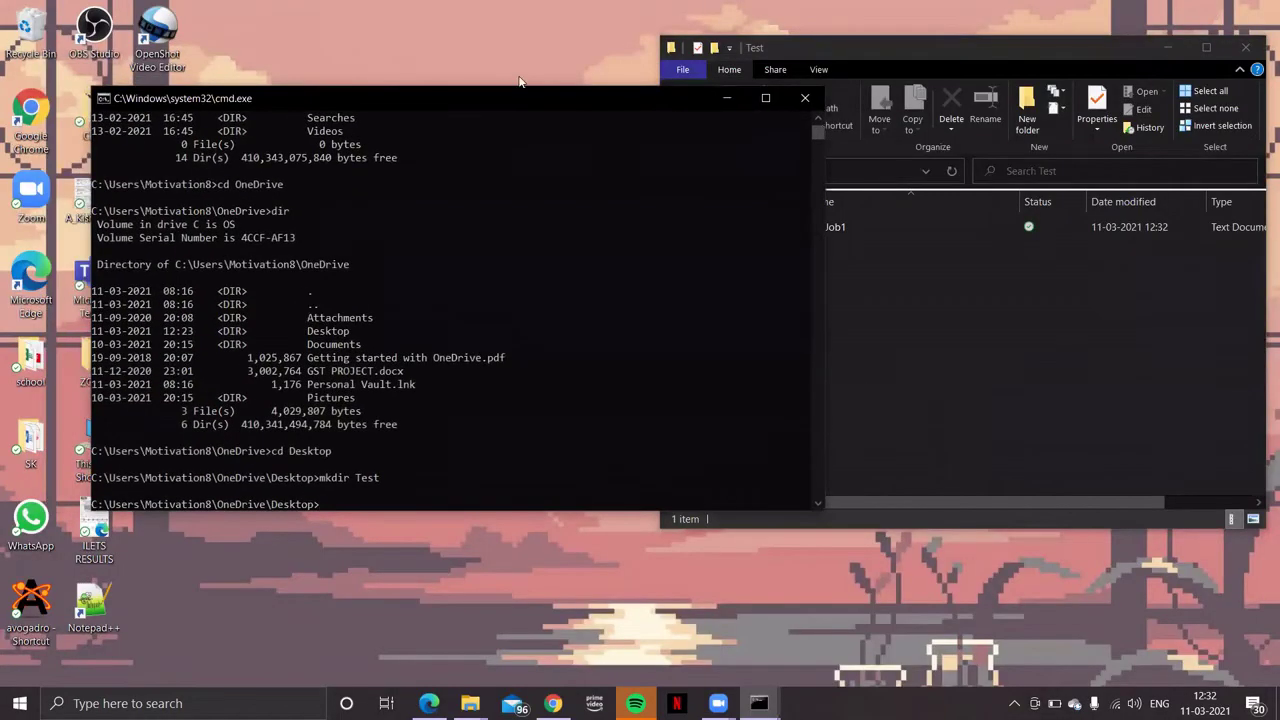
{"action": "left_click_drag", "start_coordinate": [500, 98], "coordinate": [432, 43]}
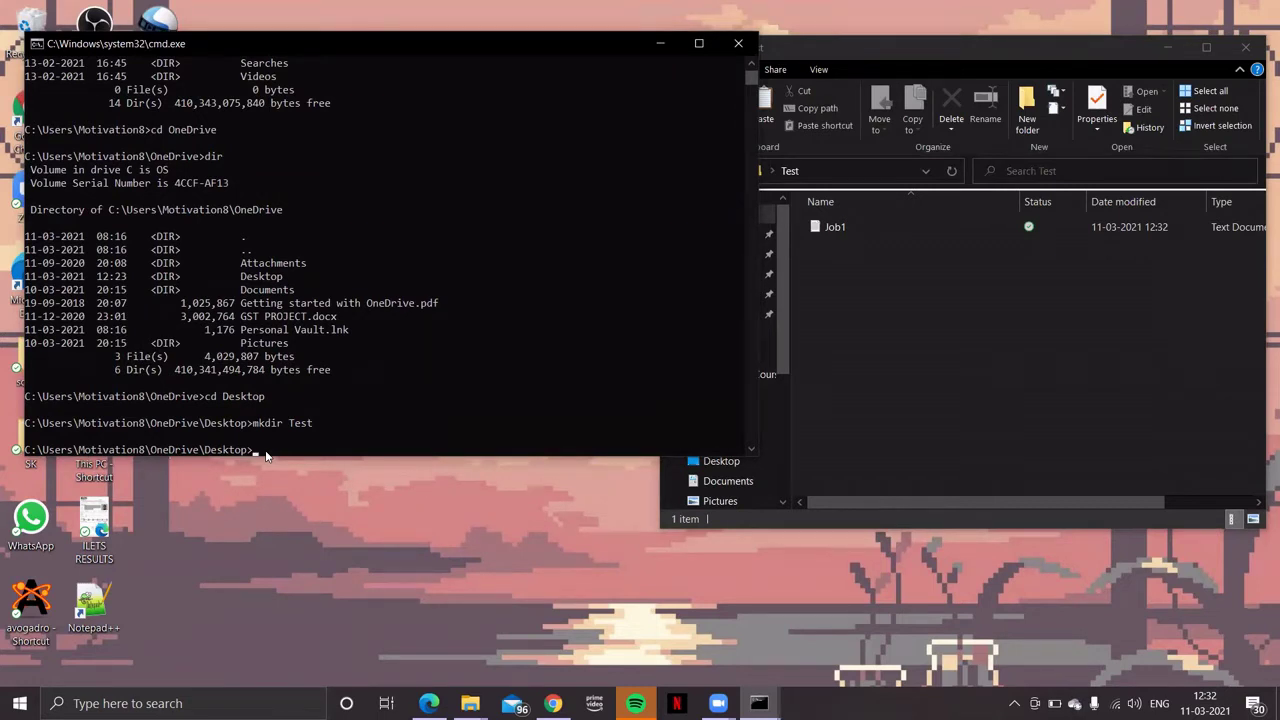
{"action": "type", "text": "cd Test"}
{"action": "key", "text": "Return"}
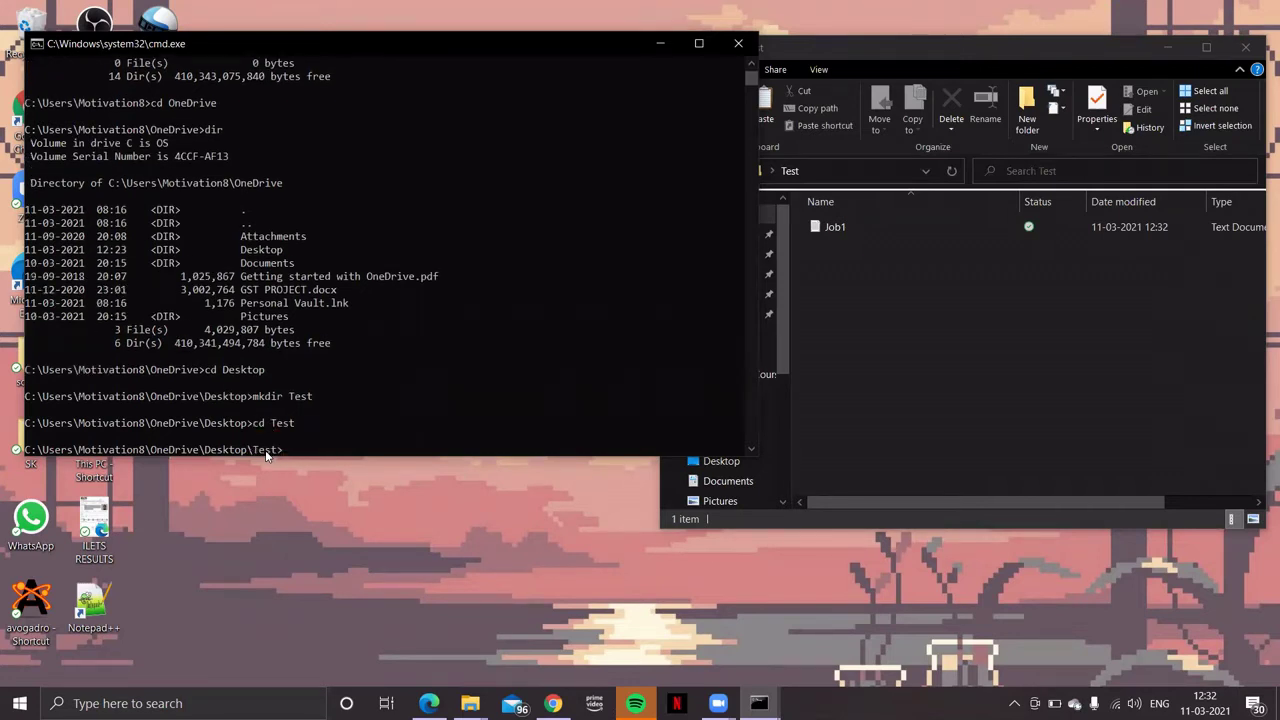
{"action": "type", "text": "dir"}
{"action": "key", "text": "Return"}
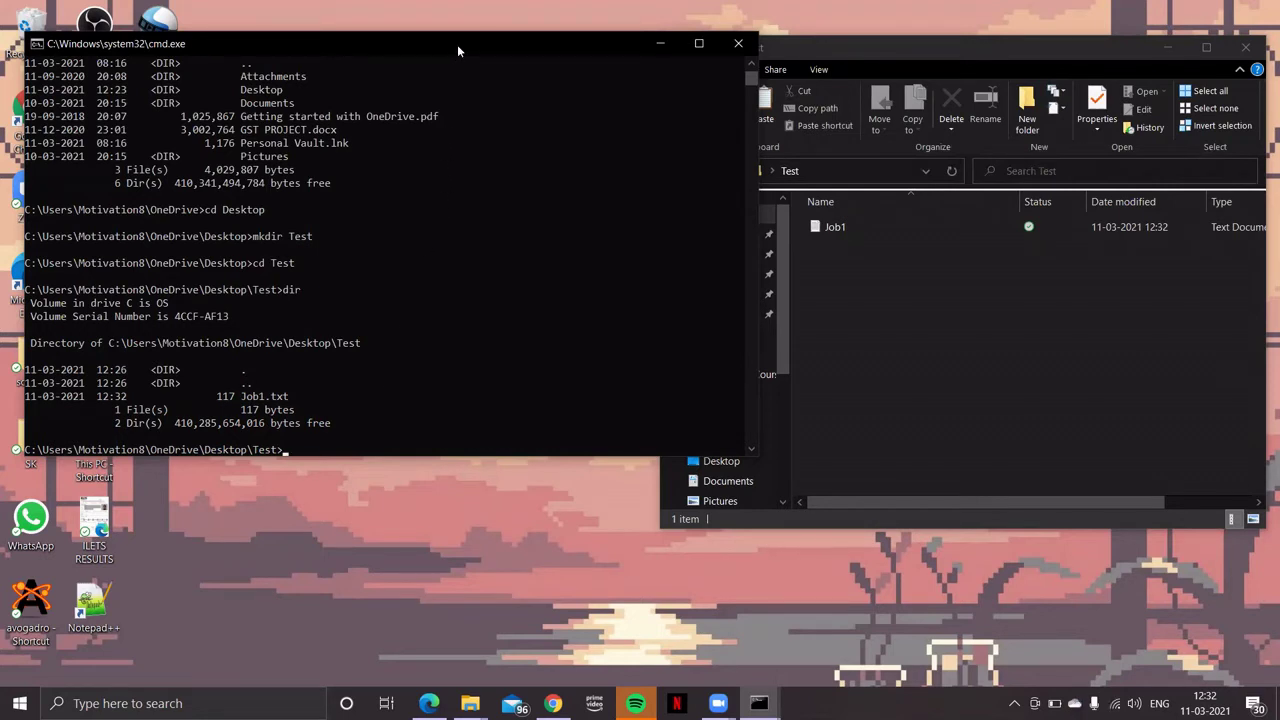
Run 'orca Job1.txt > Job1.out' to perform the calculation.
{"action": "type", "text": "crca Job1.txt >"}
{"action": "key", "text": "Tab"}
{"action": "key", "text": "BackSpace"}
{"action": "key", "text": "BackSpace"}
{"action": "key", "text": "BackSpace"}
{"action": "type", "text": "ou"}
{"action": "key", "text": "Return"}
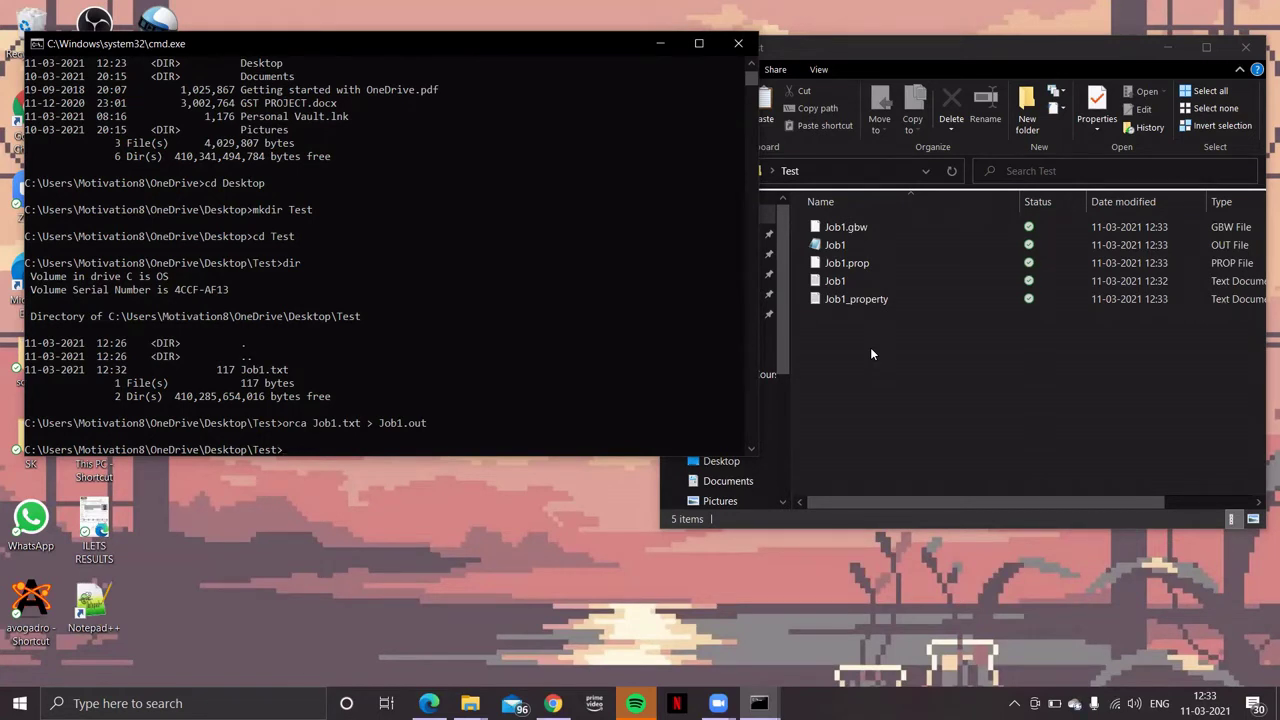
Open Job1.out from the Test folder in Notepad.
{"action": "left_click", "coordinate": [941, 40]}
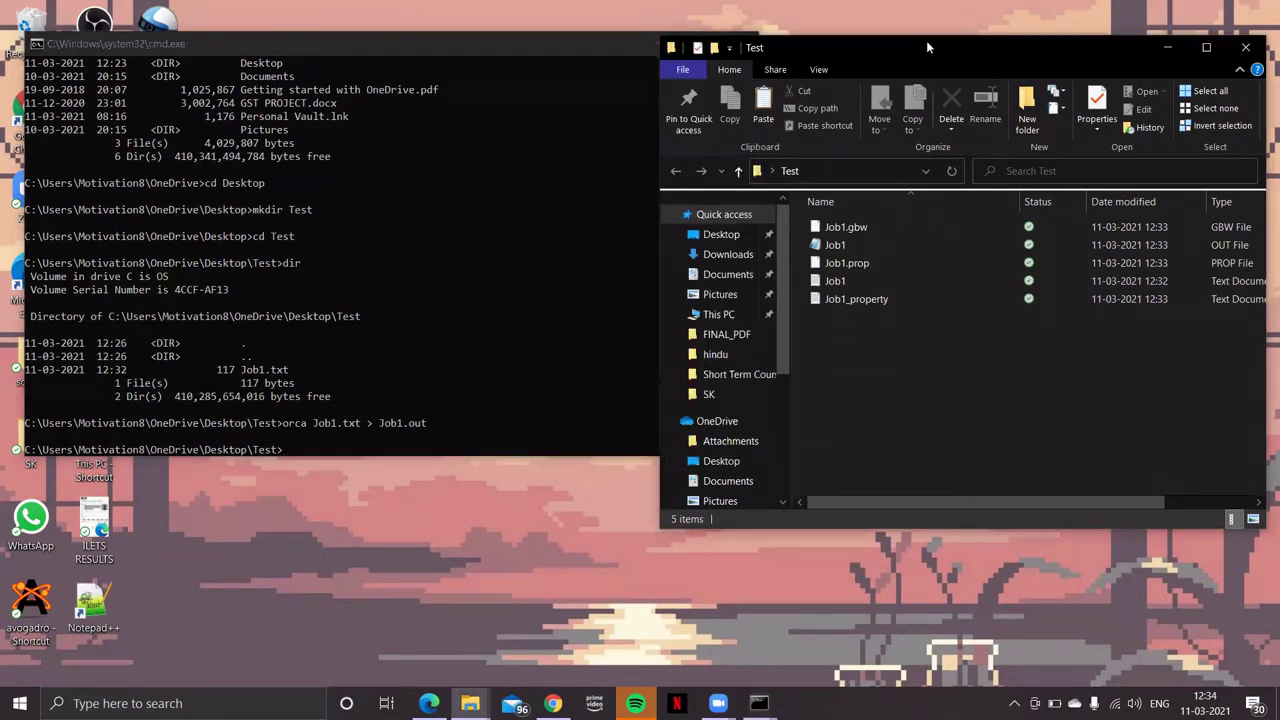
{"action": "left_click_drag", "start_coordinate": [926, 40], "coordinate": [849, 42]}
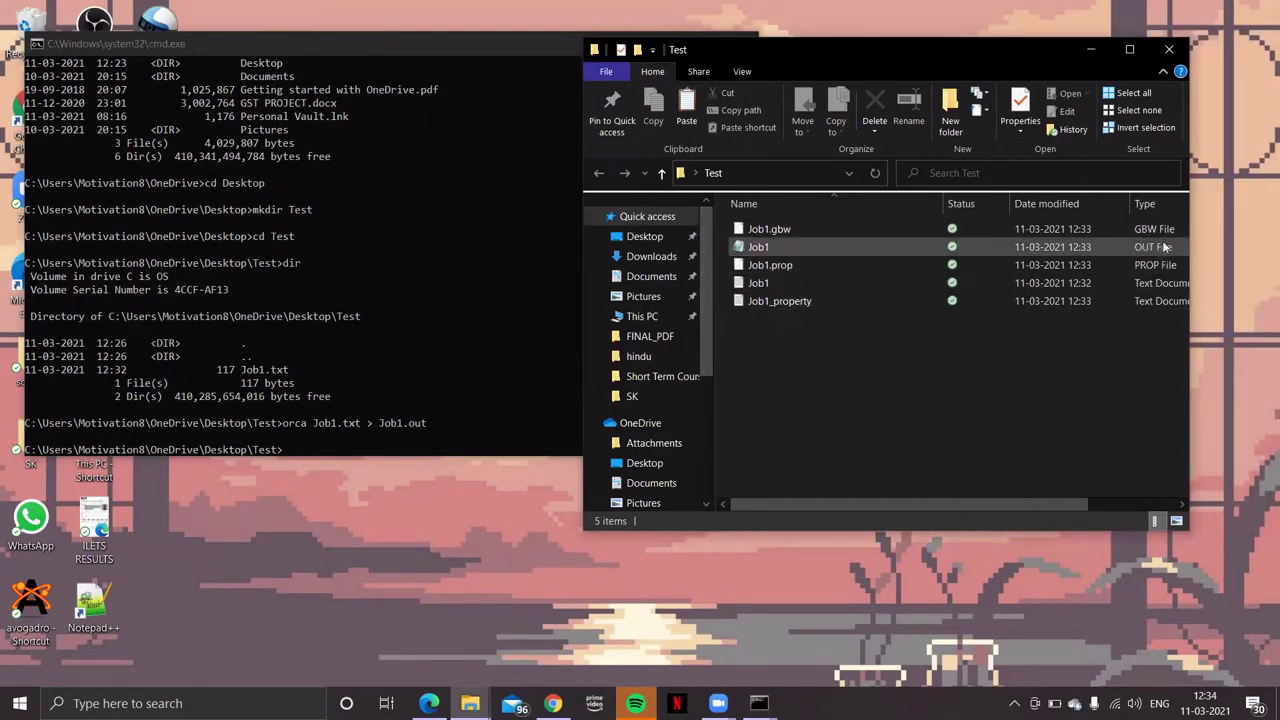
{"action": "left_click", "coordinate": [758, 250]}
{"action": "right_click", "coordinate": [758, 250]}
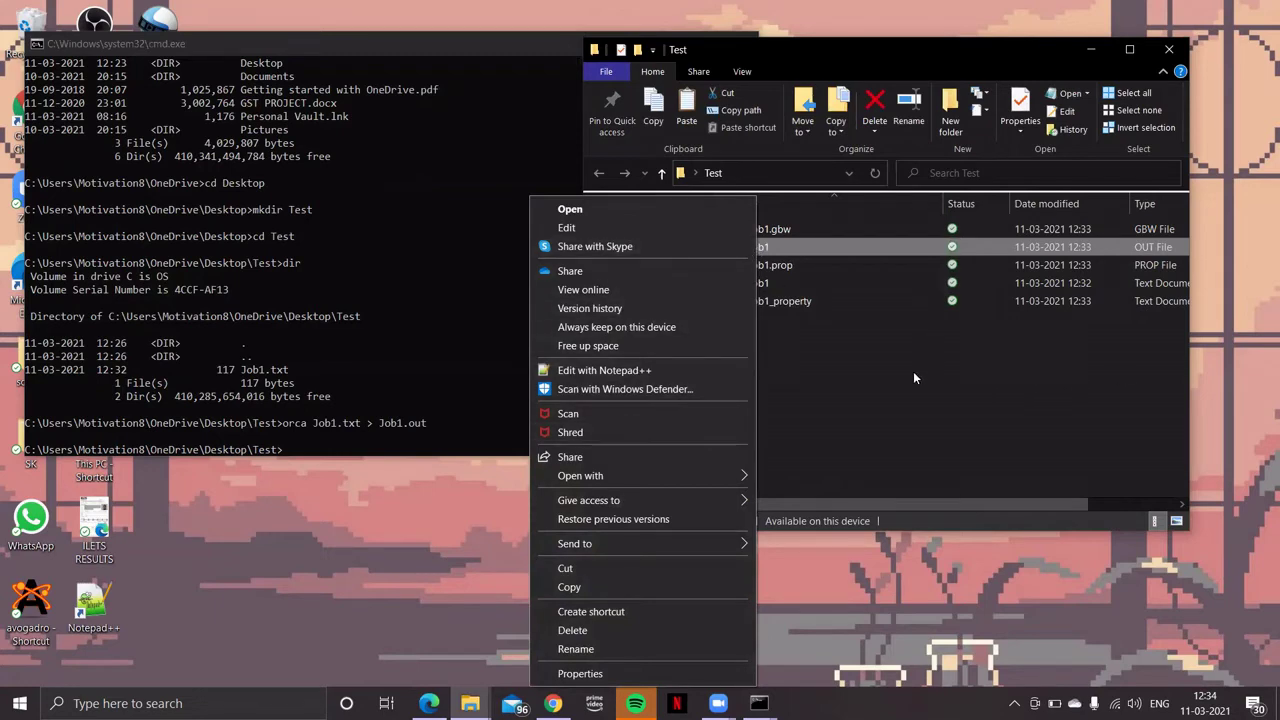
{"action": "left_click", "coordinate": [589, 207]}
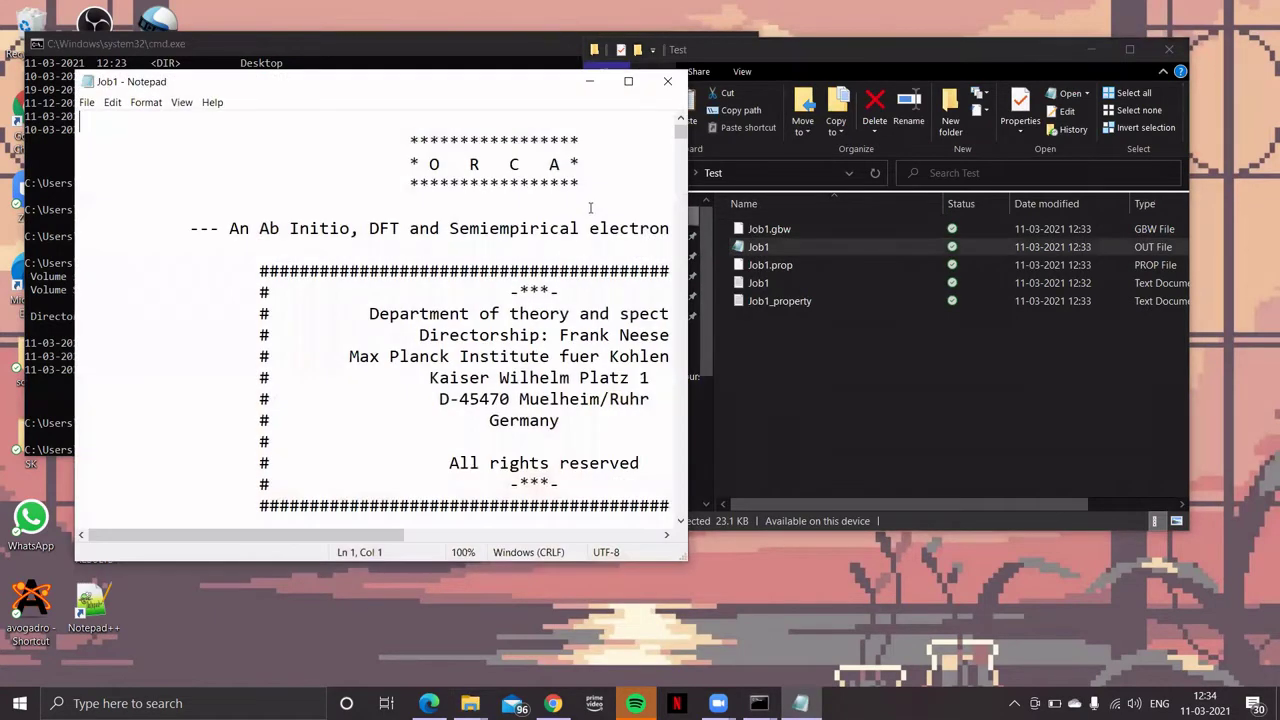
Maximize Job1.out, scroll to its ORCA TERMINATED NORMALLY line, then close Notepad.
{"action": "left_click", "coordinate": [627, 81]}
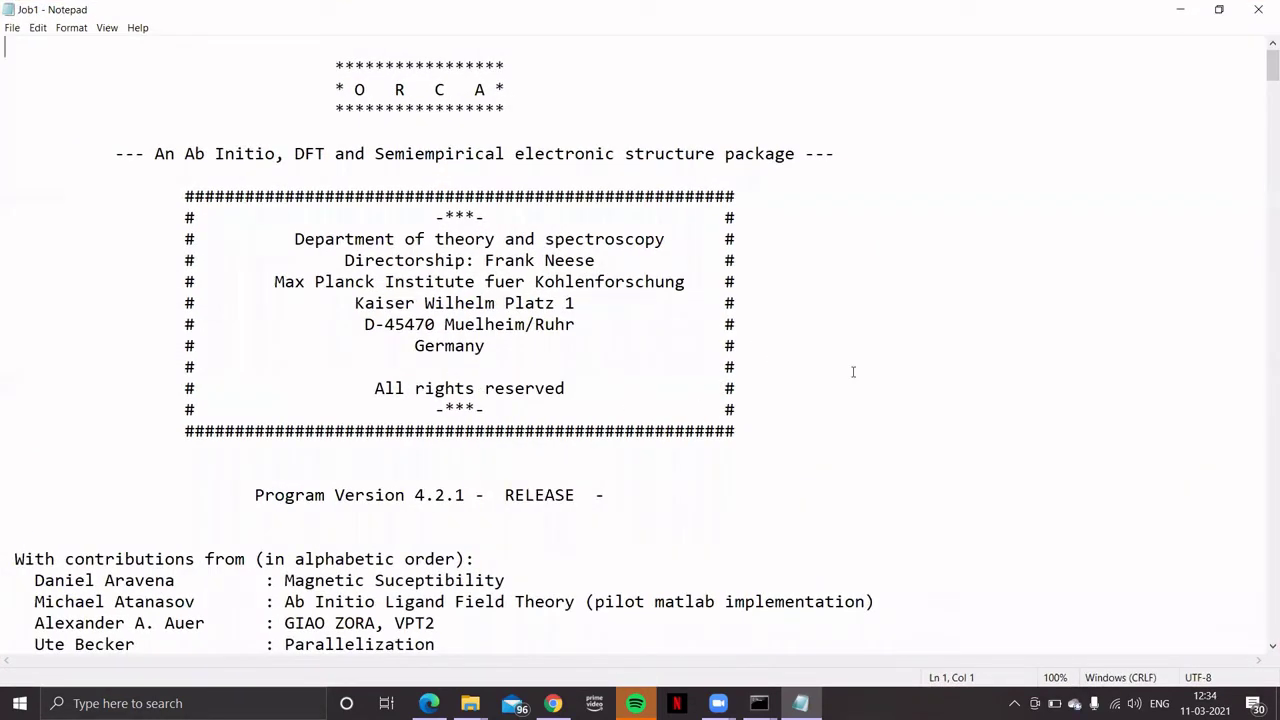
{"action": "scroll", "coordinate": [830, 398], "scroll_direction": "down", "scroll_amount": 1}
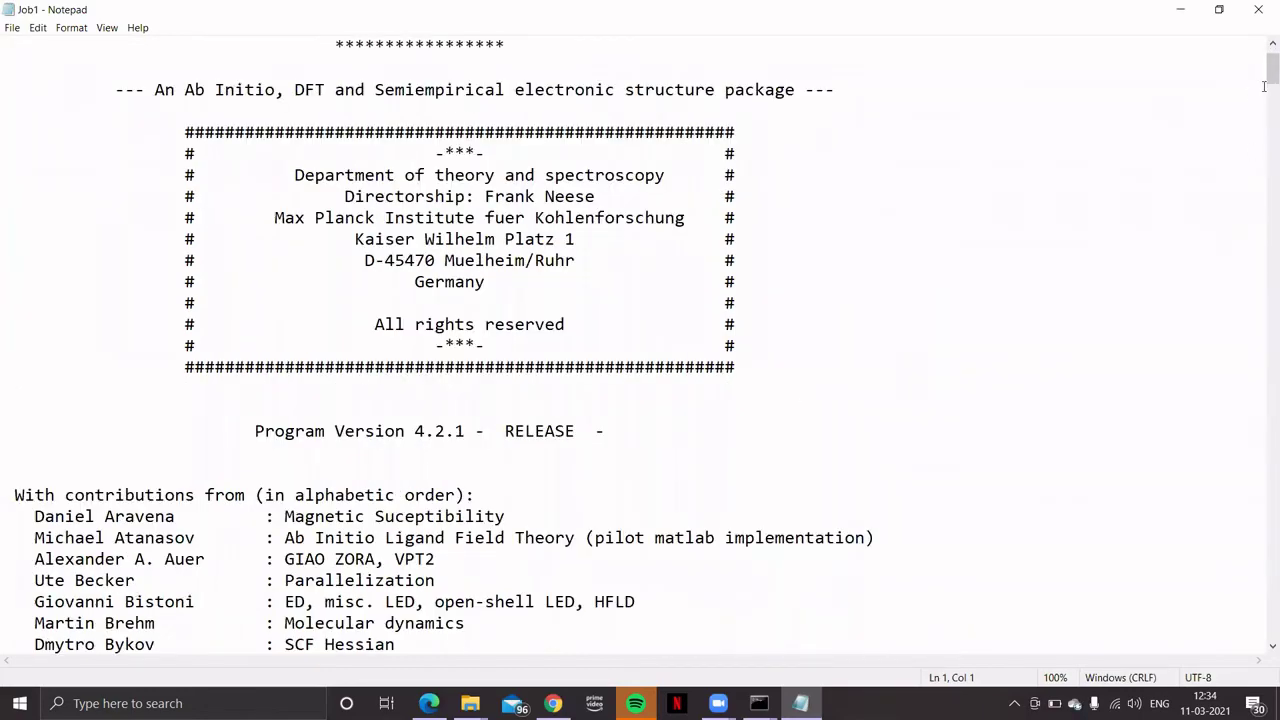
{"action": "left_click_drag", "start_coordinate": [1262, 78], "coordinate": [1262, 675]}
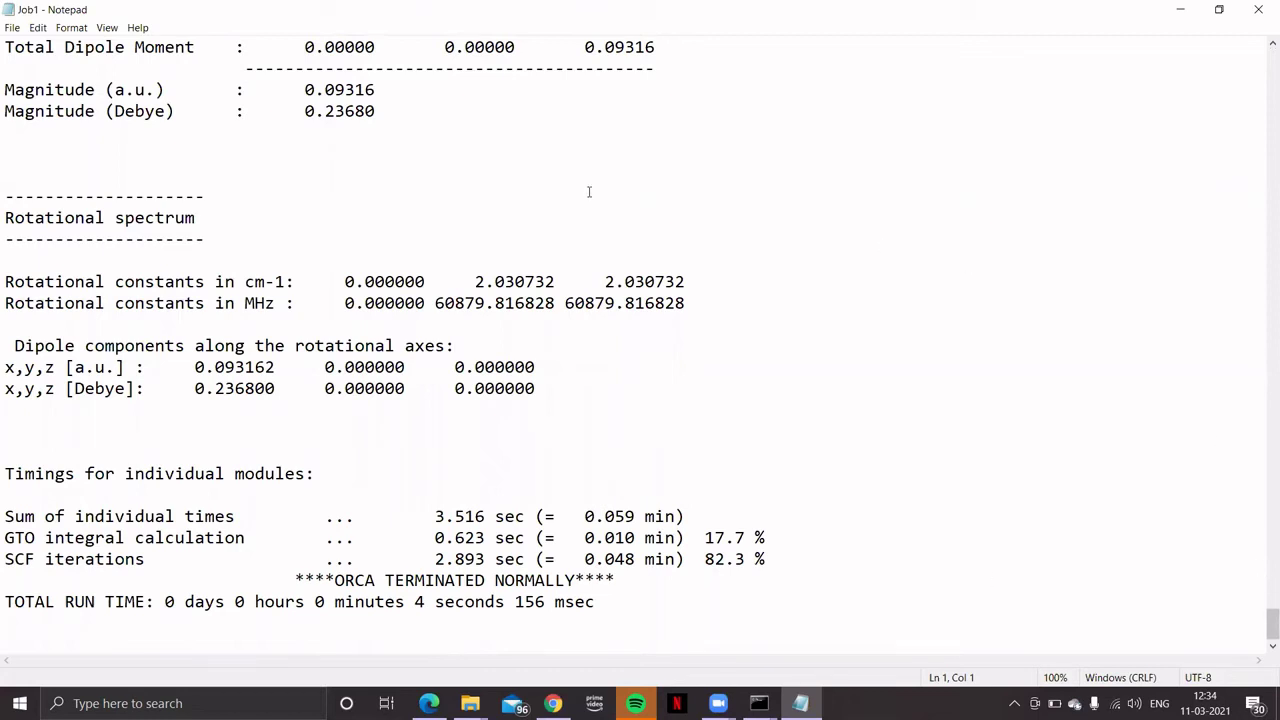
{"action": "left_click", "coordinate": [1259, 10]}
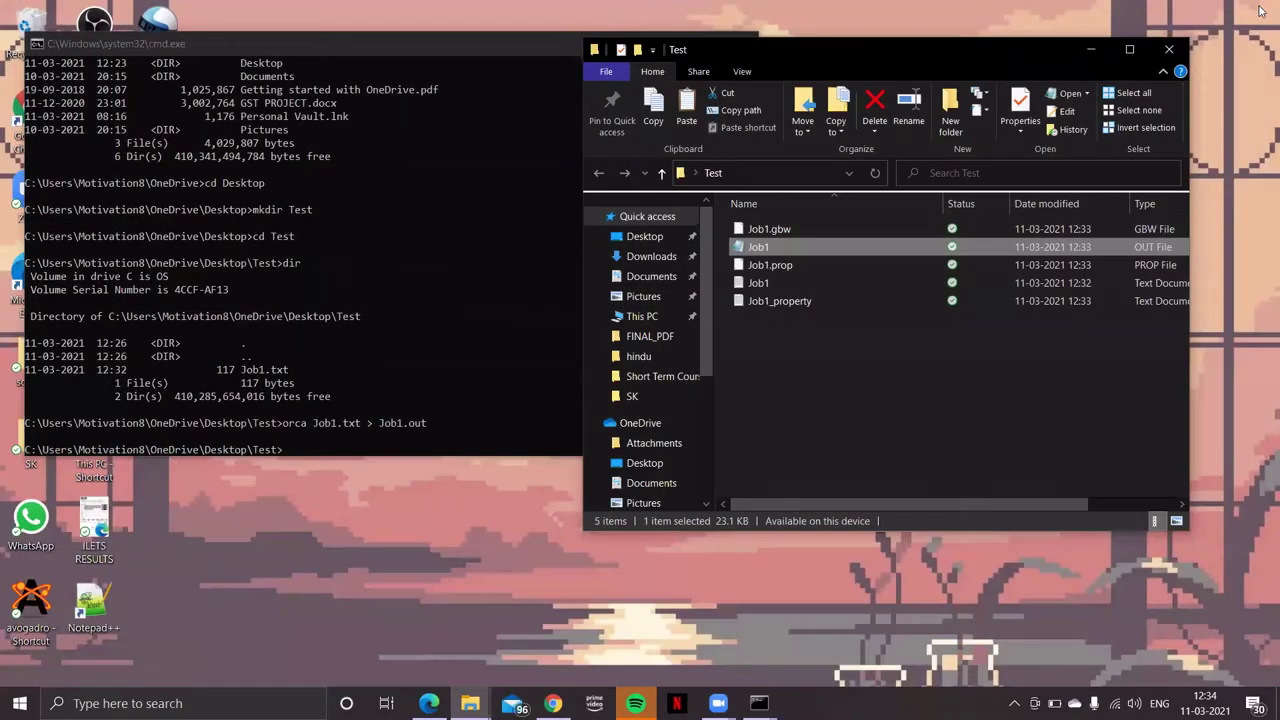
Close the Test folder, hide the command prompt, and launch Avogadro from the desktop.
{"action": "left_click", "coordinate": [1174, 49]}
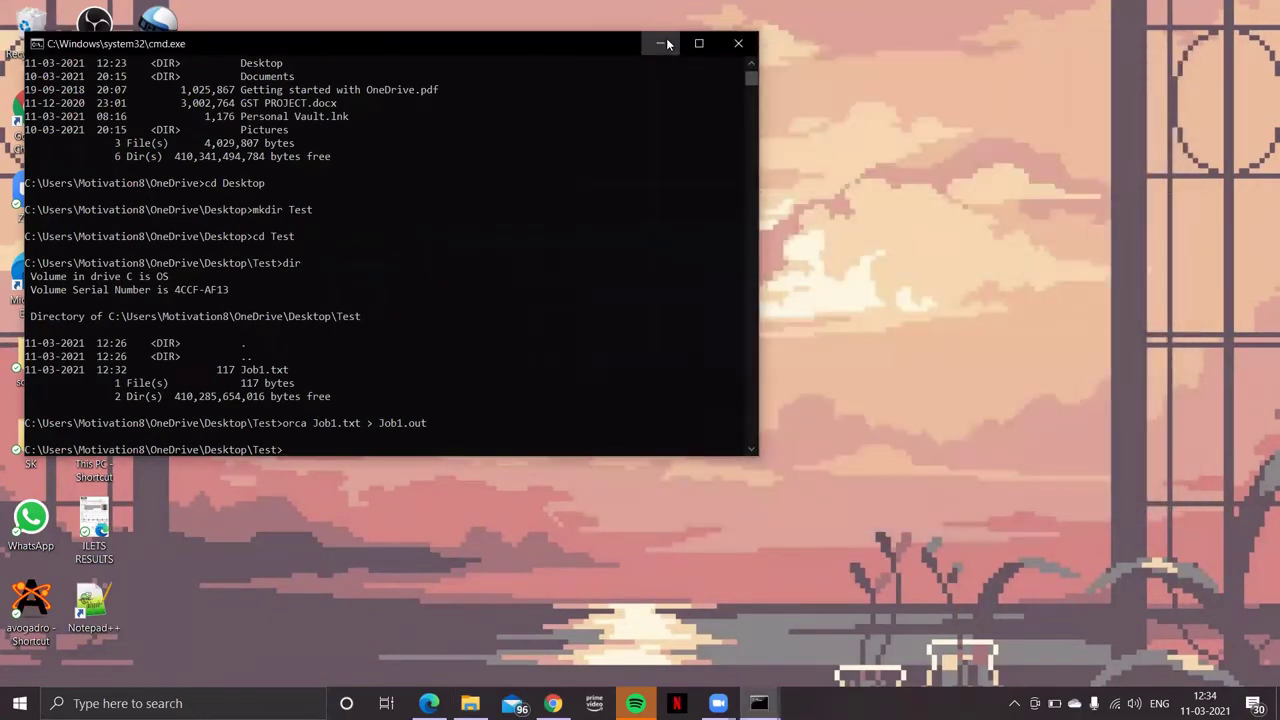
{"action": "left_click", "coordinate": [668, 42]}
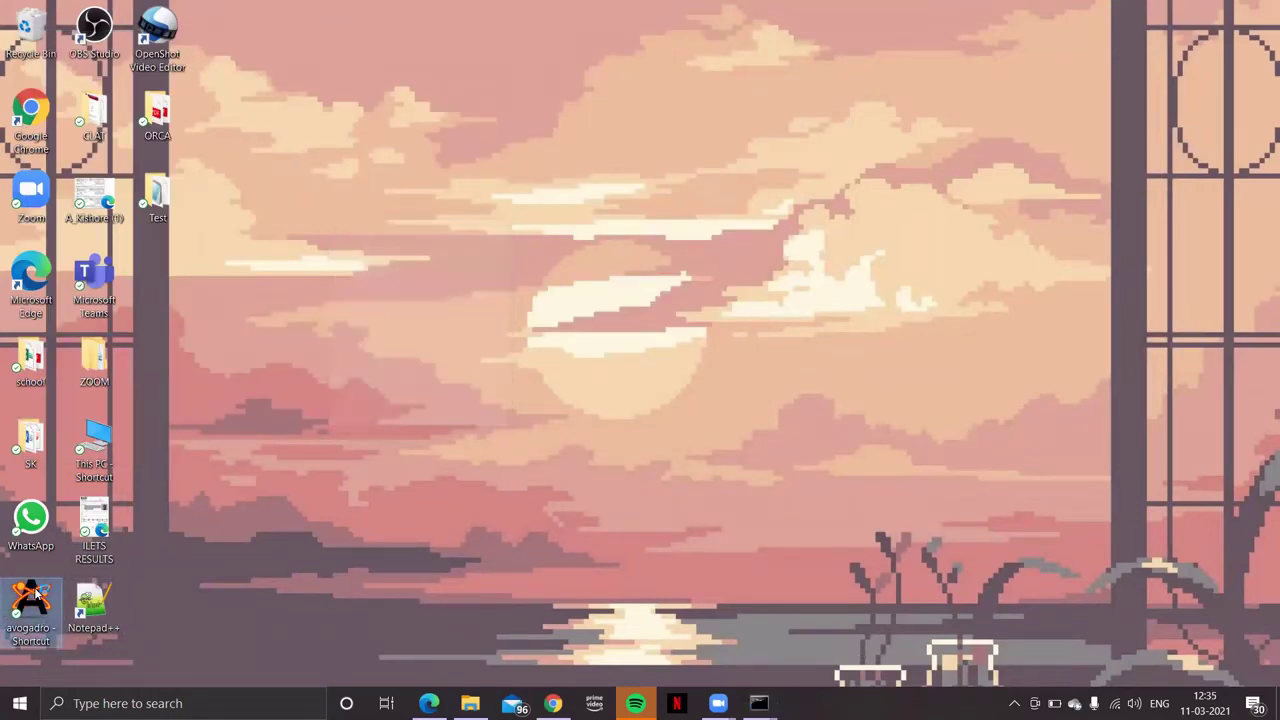
{"action": "double_click", "coordinate": [35, 592]}
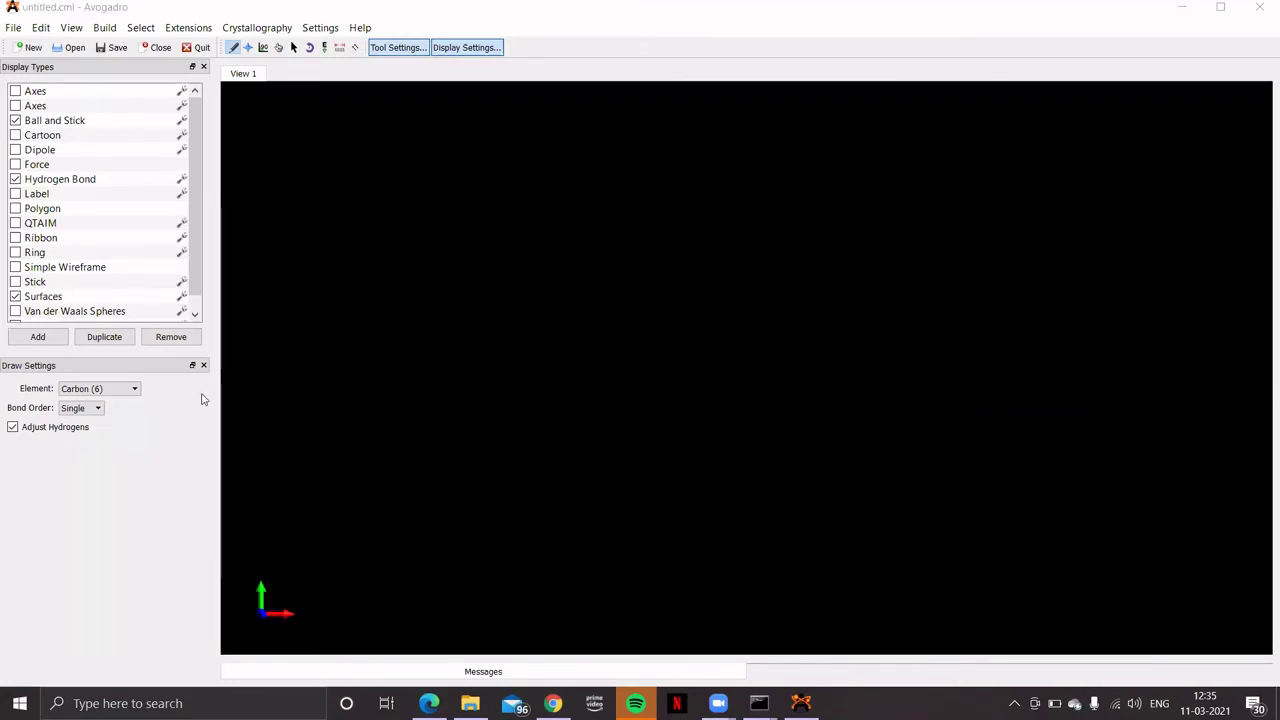
Set the draw element to Oxygen and draw an O–O bond with hydrogens.
{"action": "left_click", "coordinate": [135, 391]}
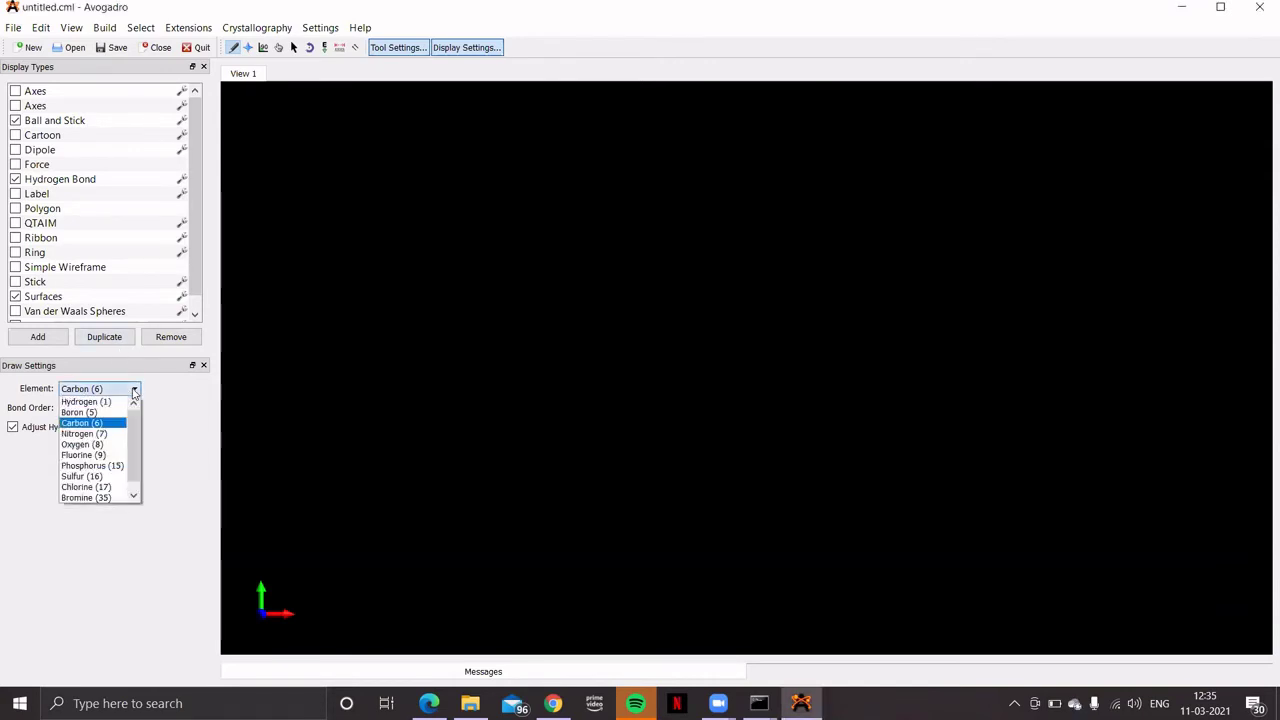
{"action": "left_click", "coordinate": [90, 444]}
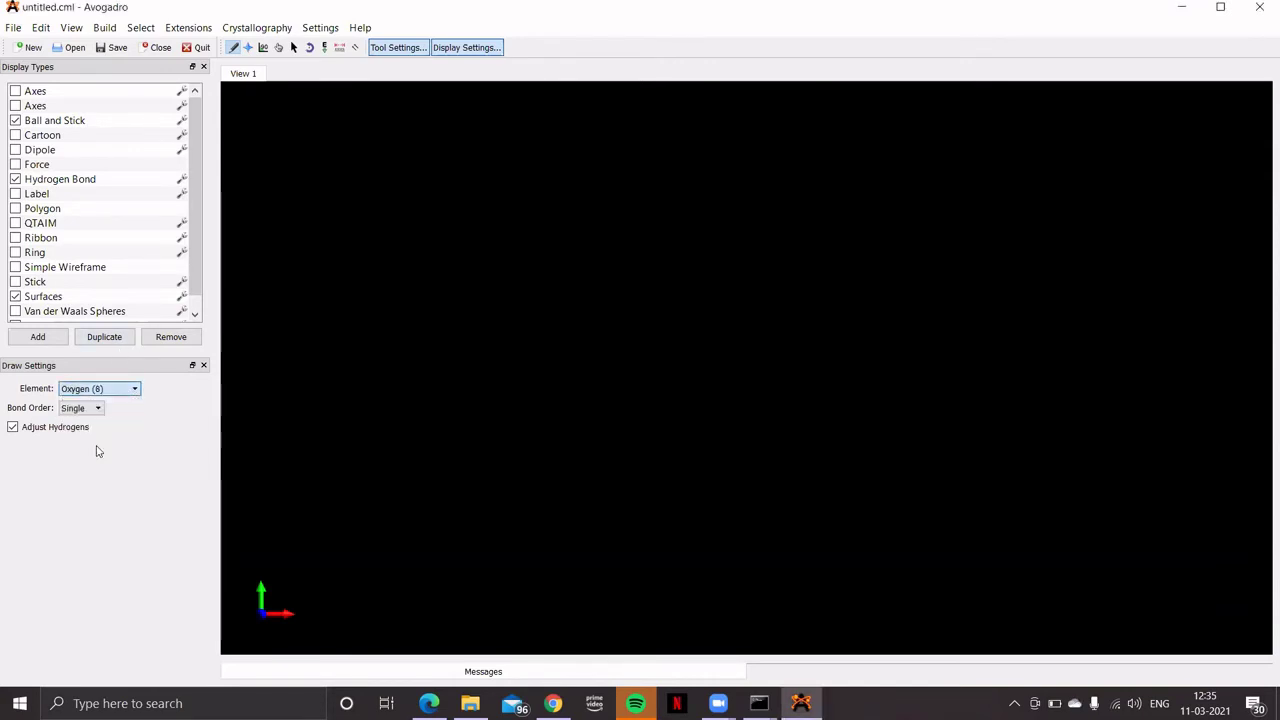
{"action": "left_click", "coordinate": [582, 313]}
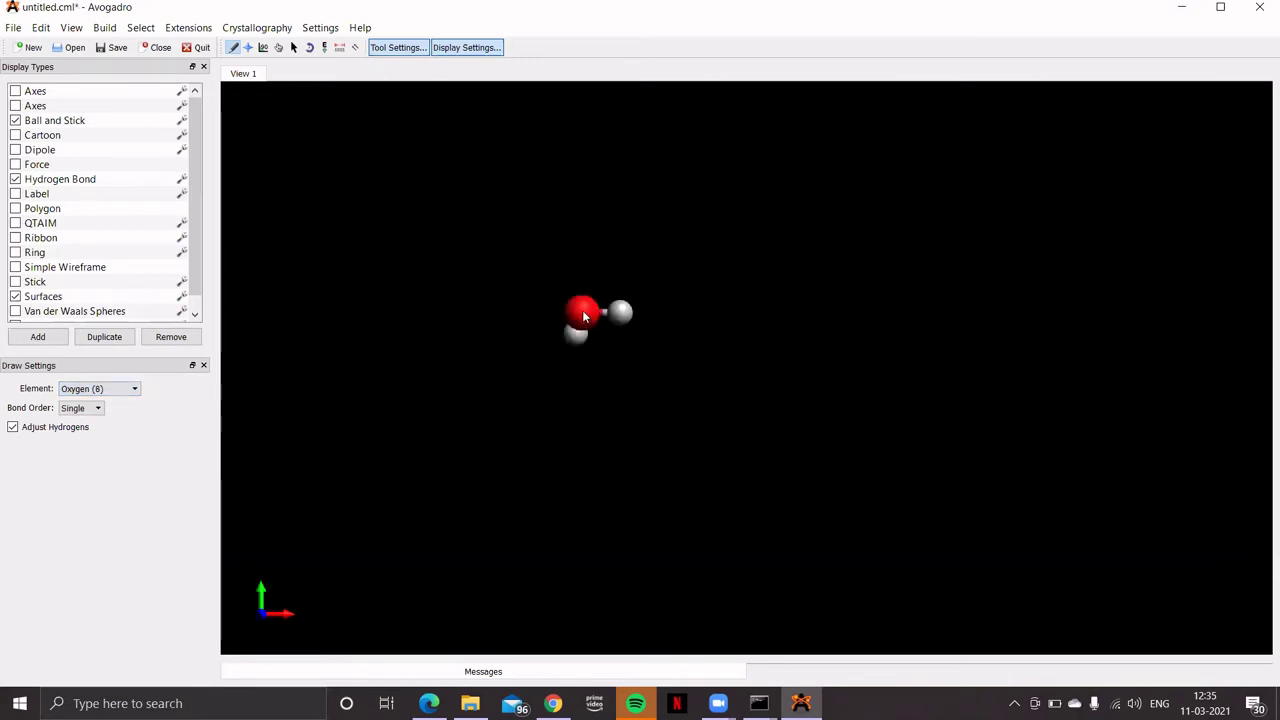
{"action": "left_click_drag", "start_coordinate": [582, 313], "coordinate": [718, 226]}
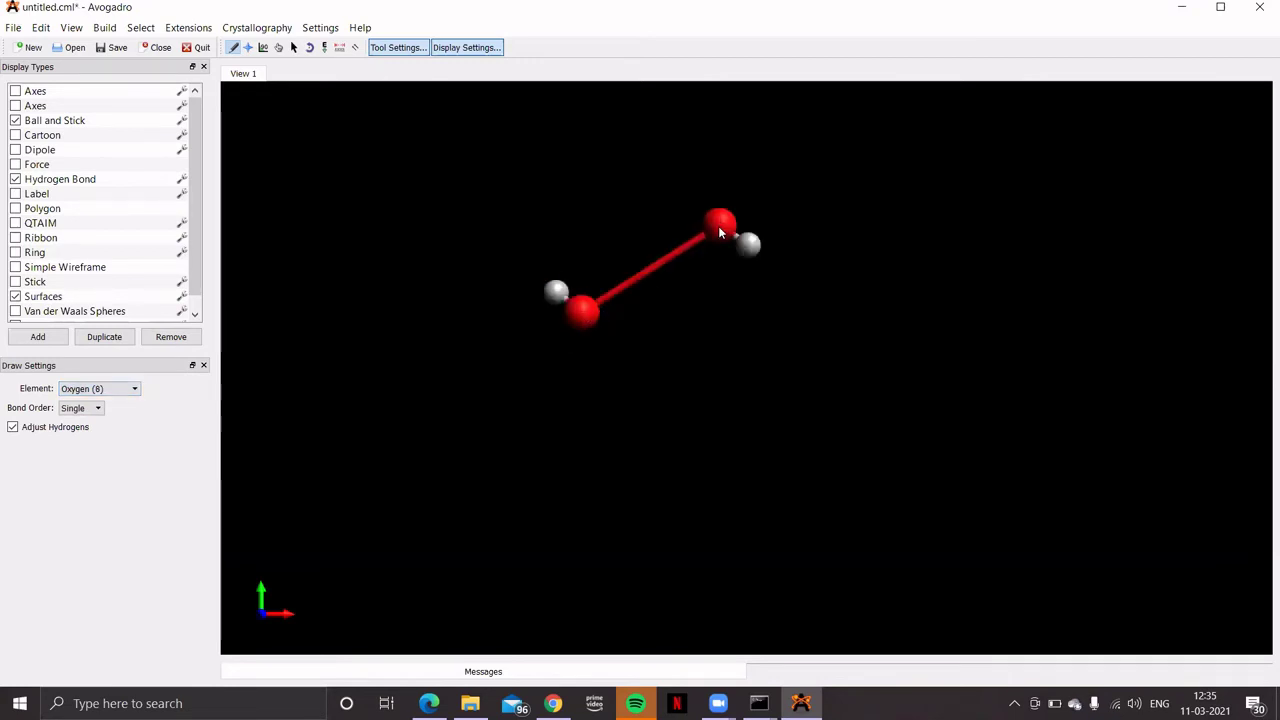
Run and stop Auto Optimization to clean up the hydrogen peroxide geometry.
{"action": "left_click", "coordinate": [323, 50]}
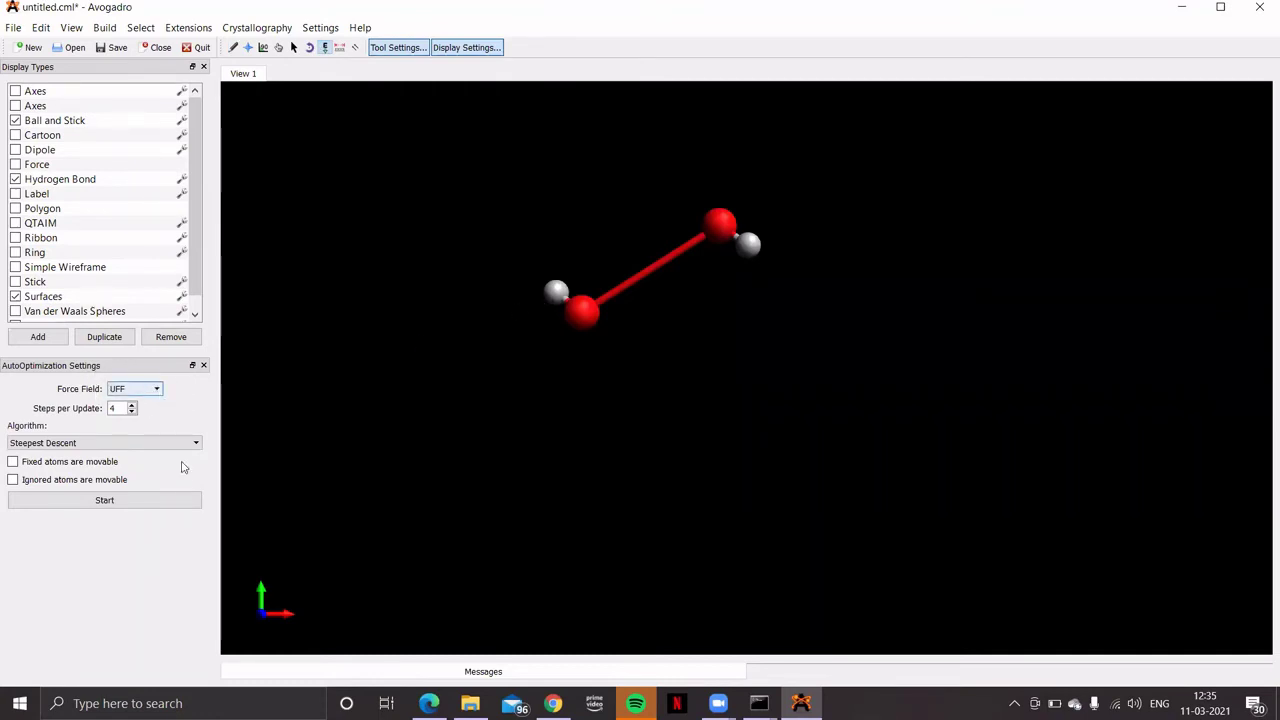
{"action": "left_click", "coordinate": [124, 503]}
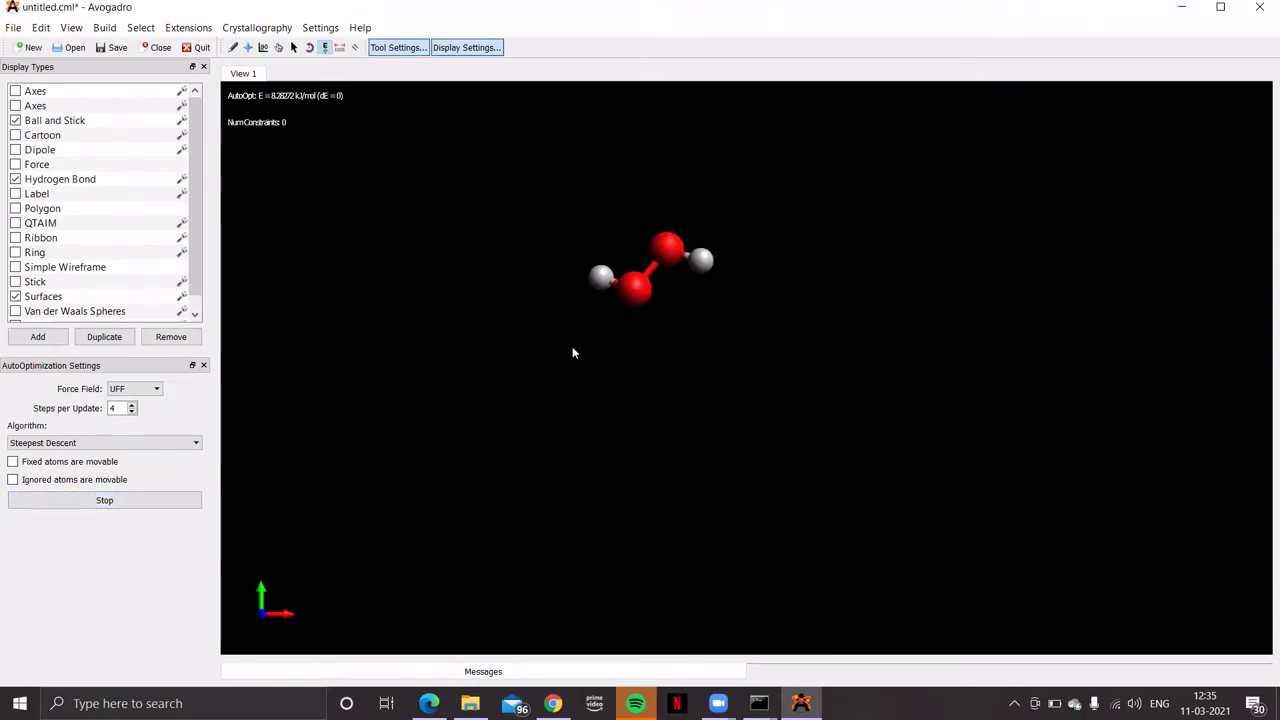
{"action": "left_click", "coordinate": [138, 502]}
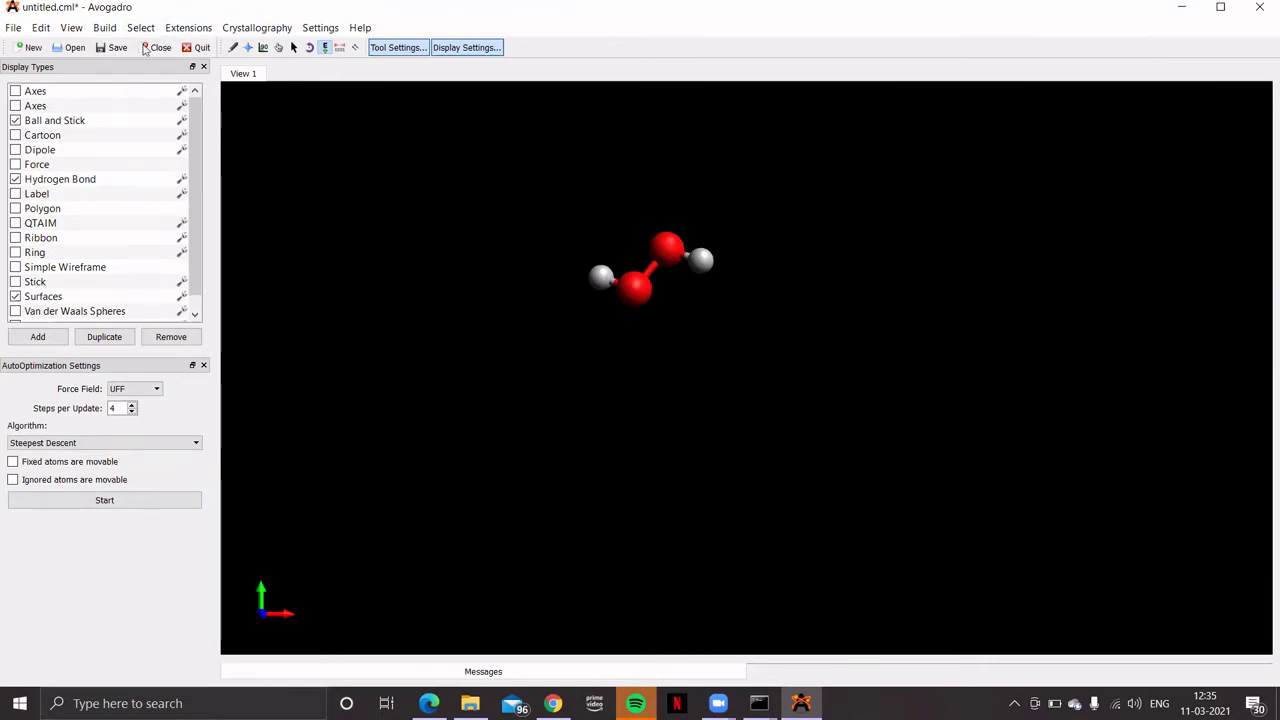
Open Extensions > Orca > Generate Orca Input and move the dialog aside.
{"action": "left_click", "coordinate": [193, 31]}
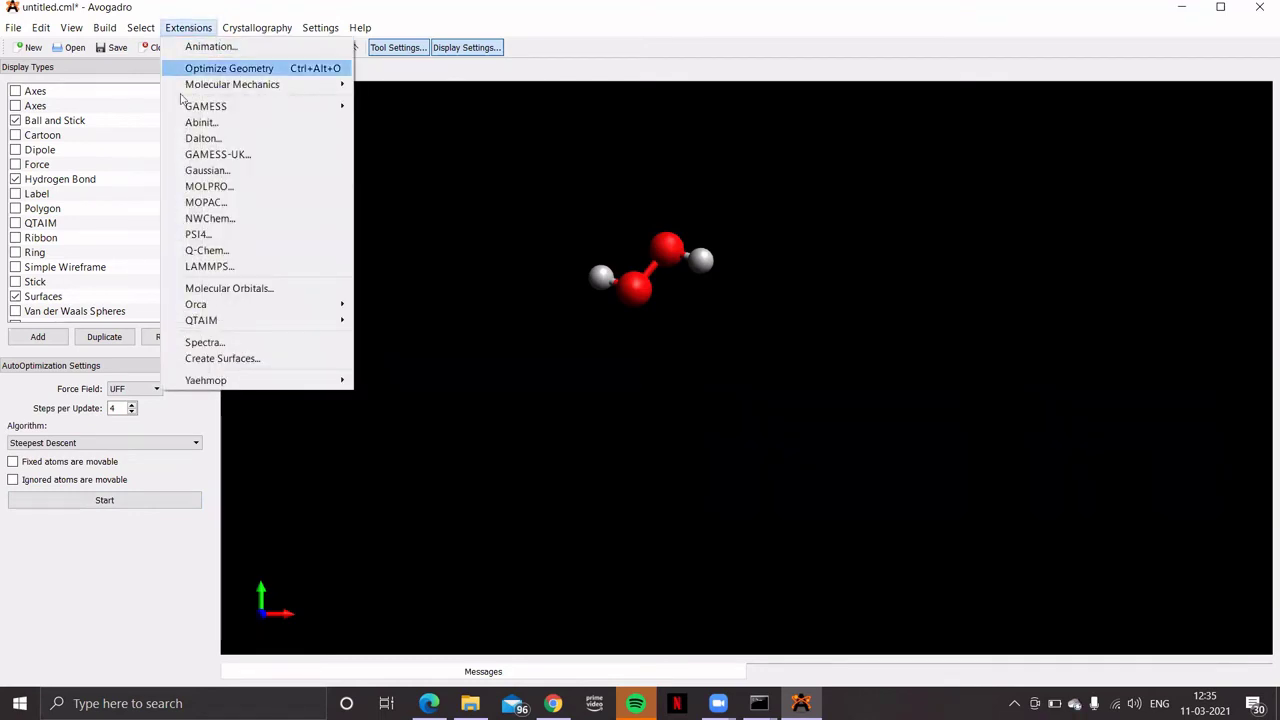
{"action": "mouse_move", "coordinate": [214, 310]}
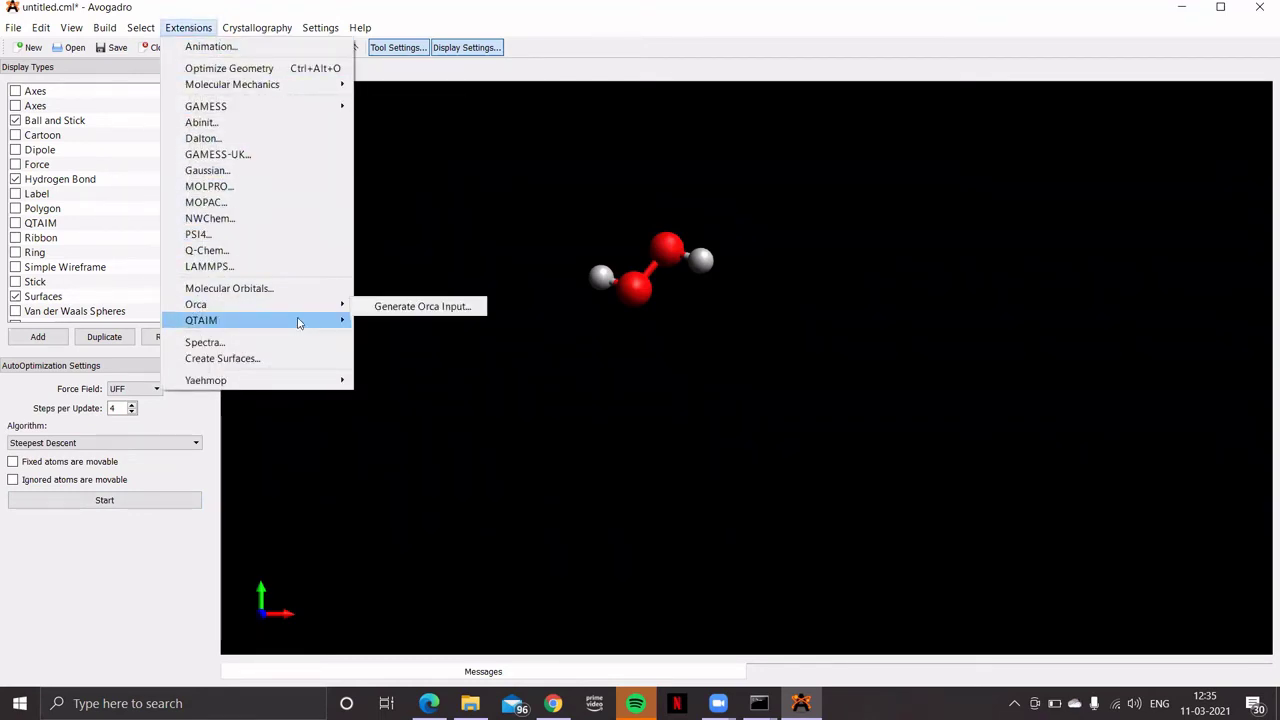
{"action": "left_click", "coordinate": [392, 308]}
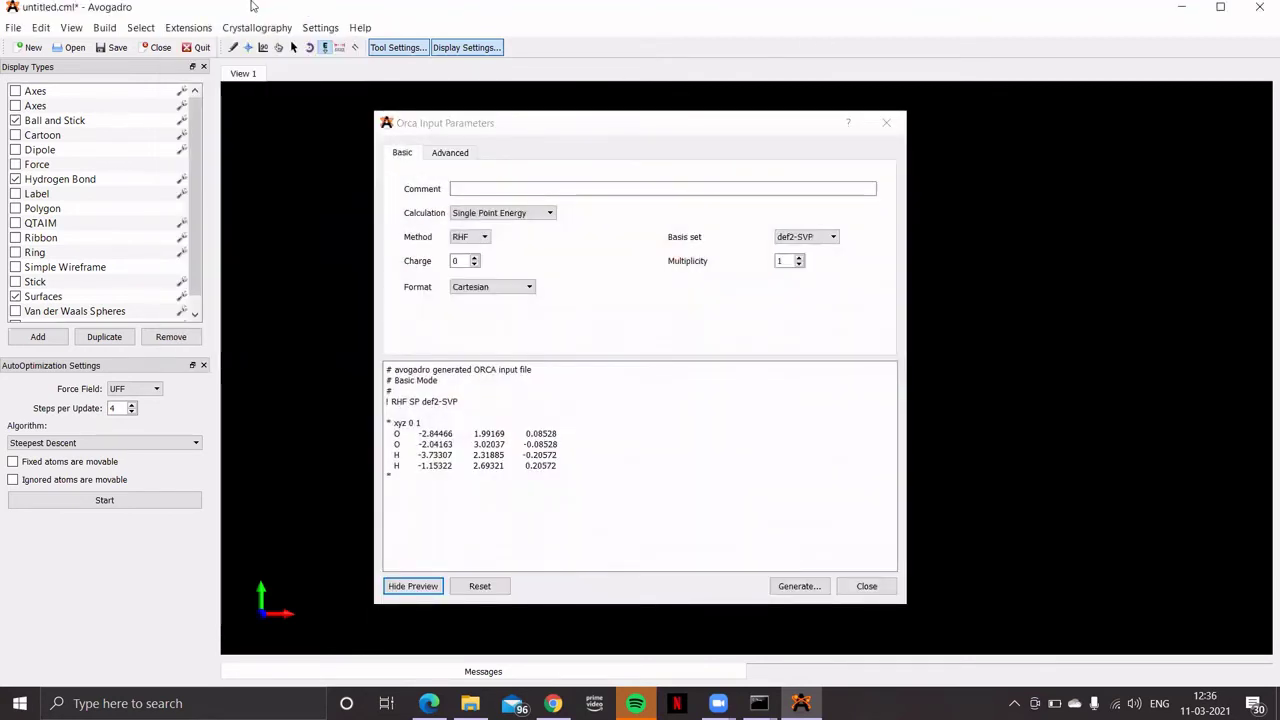
{"action": "left_click_drag", "start_coordinate": [557, 125], "coordinate": [386, 20]}
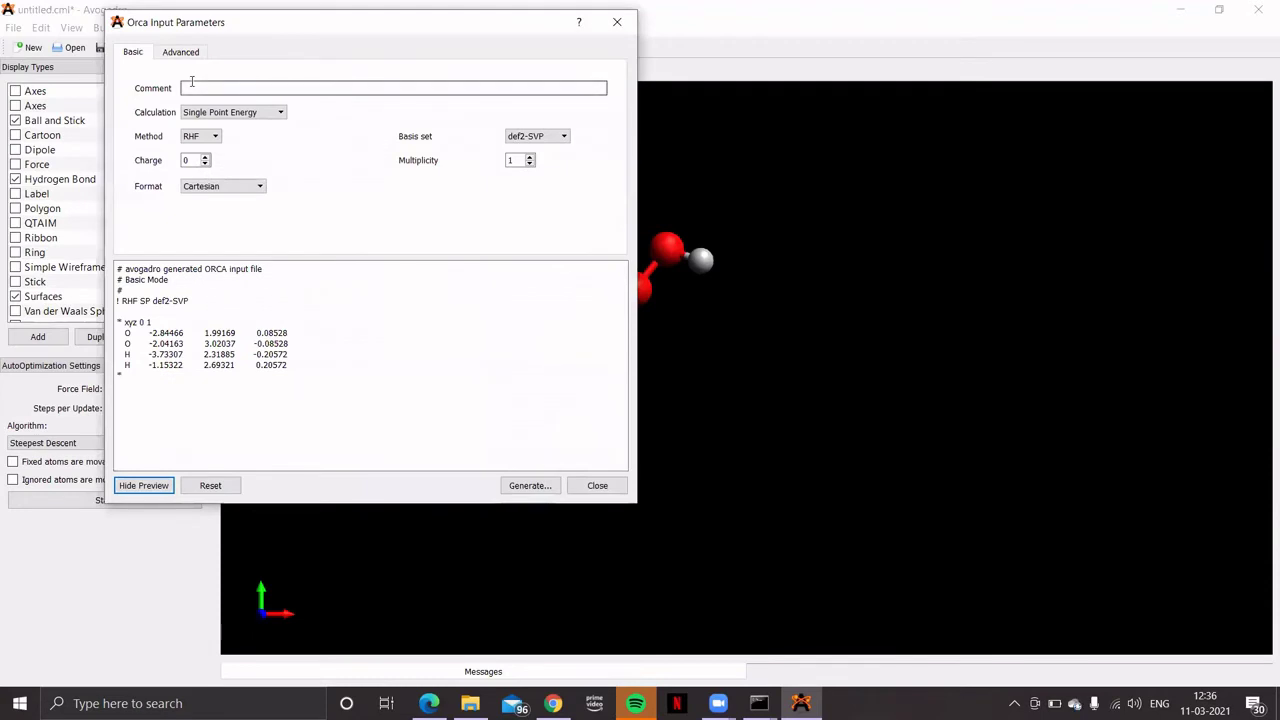
Check the dialog's Advanced tab, then return to the Basic settings.
{"action": "left_click", "coordinate": [183, 87]}
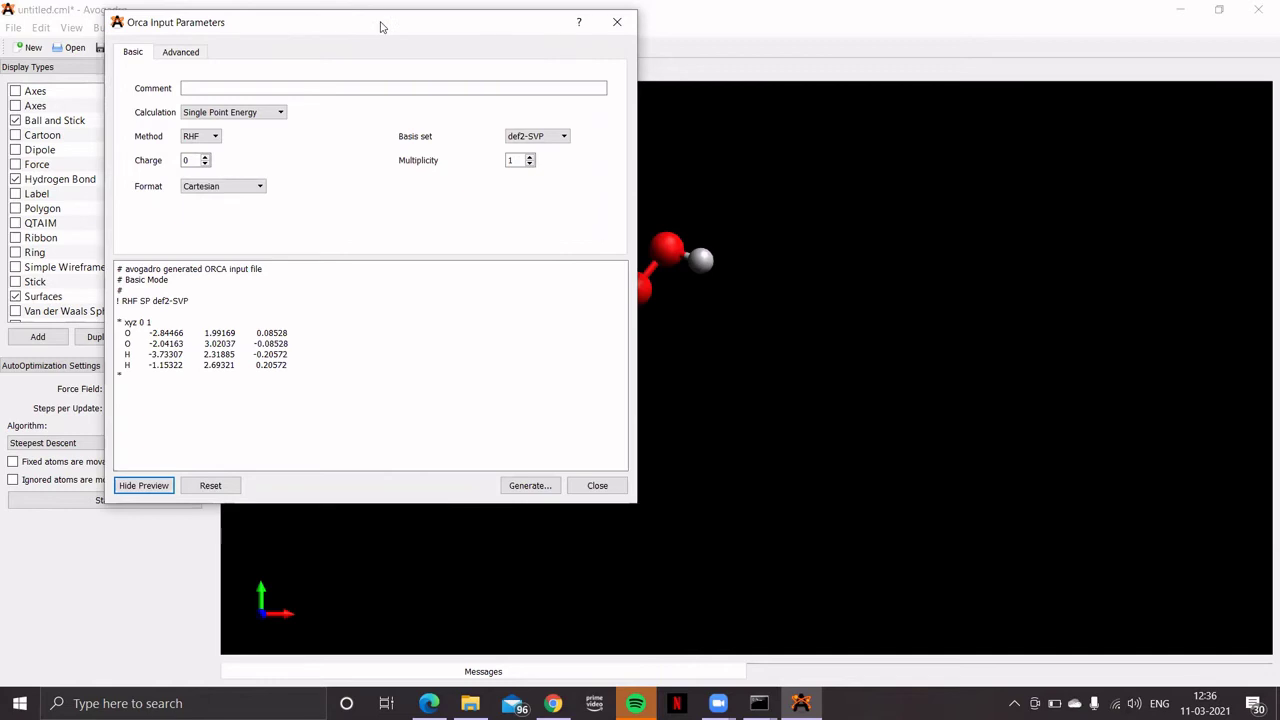
{"action": "left_click_drag", "start_coordinate": [380, 27], "coordinate": [430, 26]}
{"action": "left_click", "coordinate": [230, 50]}
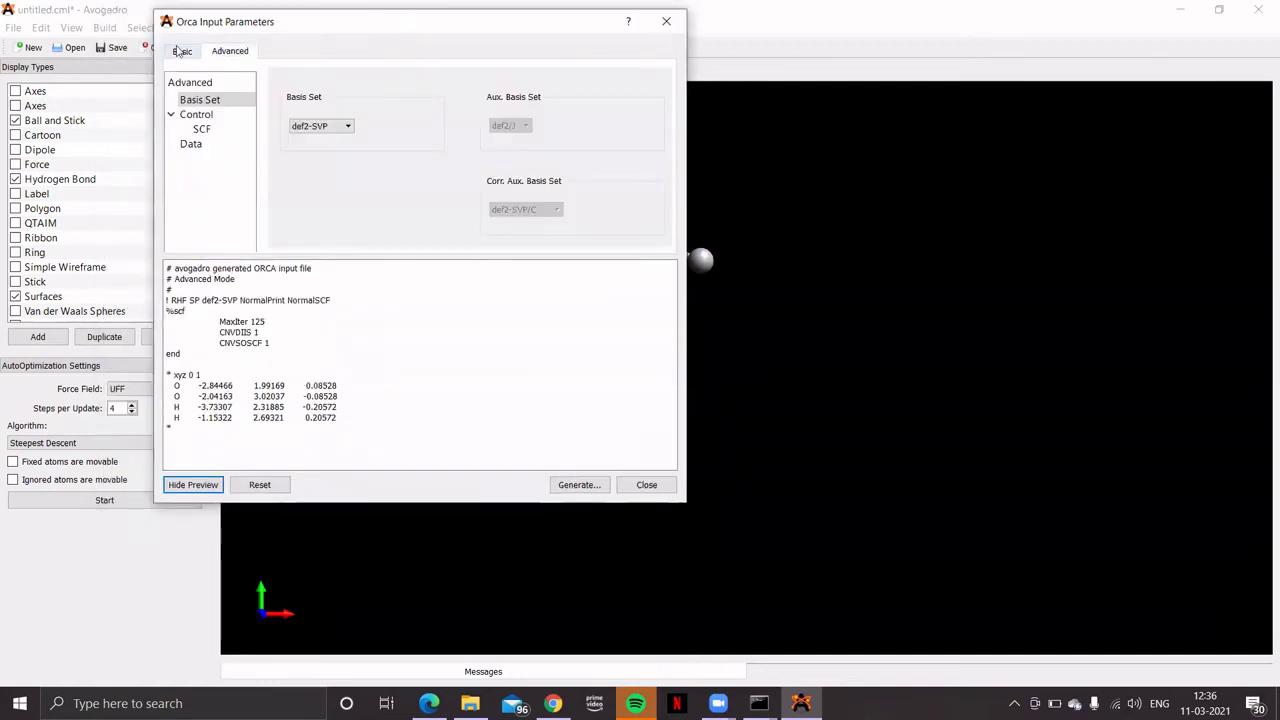
{"action": "left_click", "coordinate": [180, 51]}
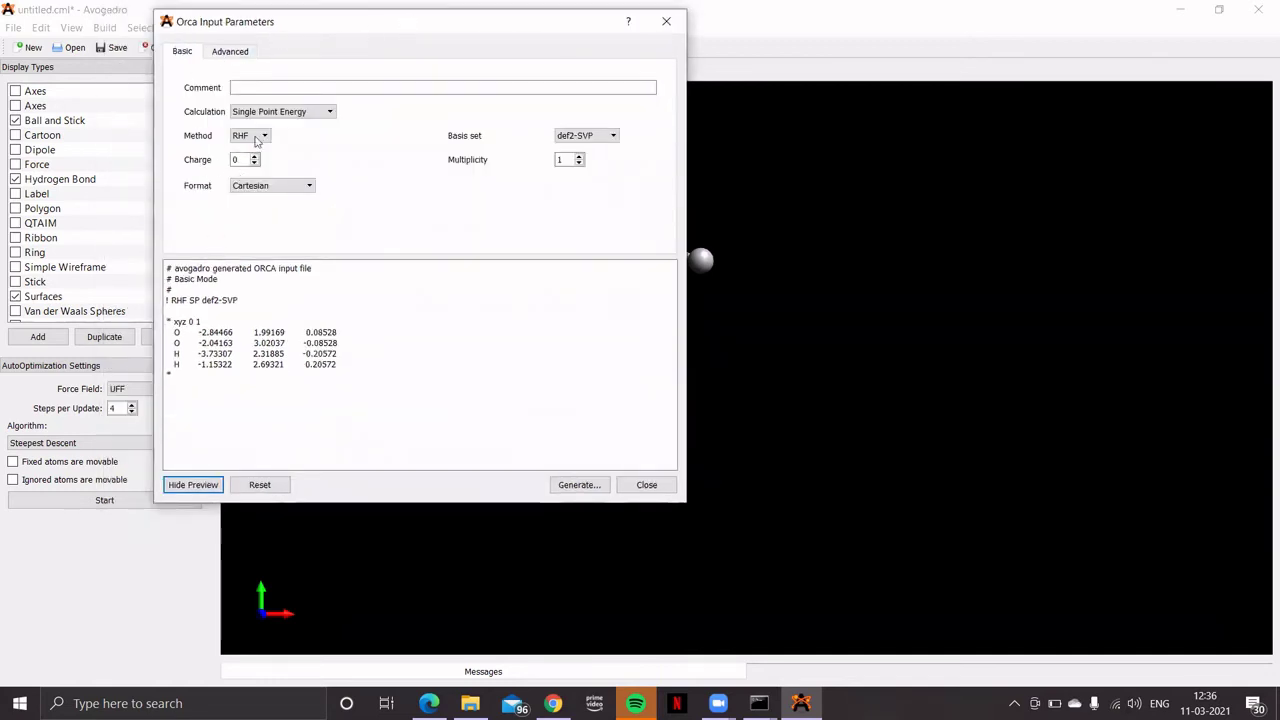
{"action": "left_click", "coordinate": [245, 88]}
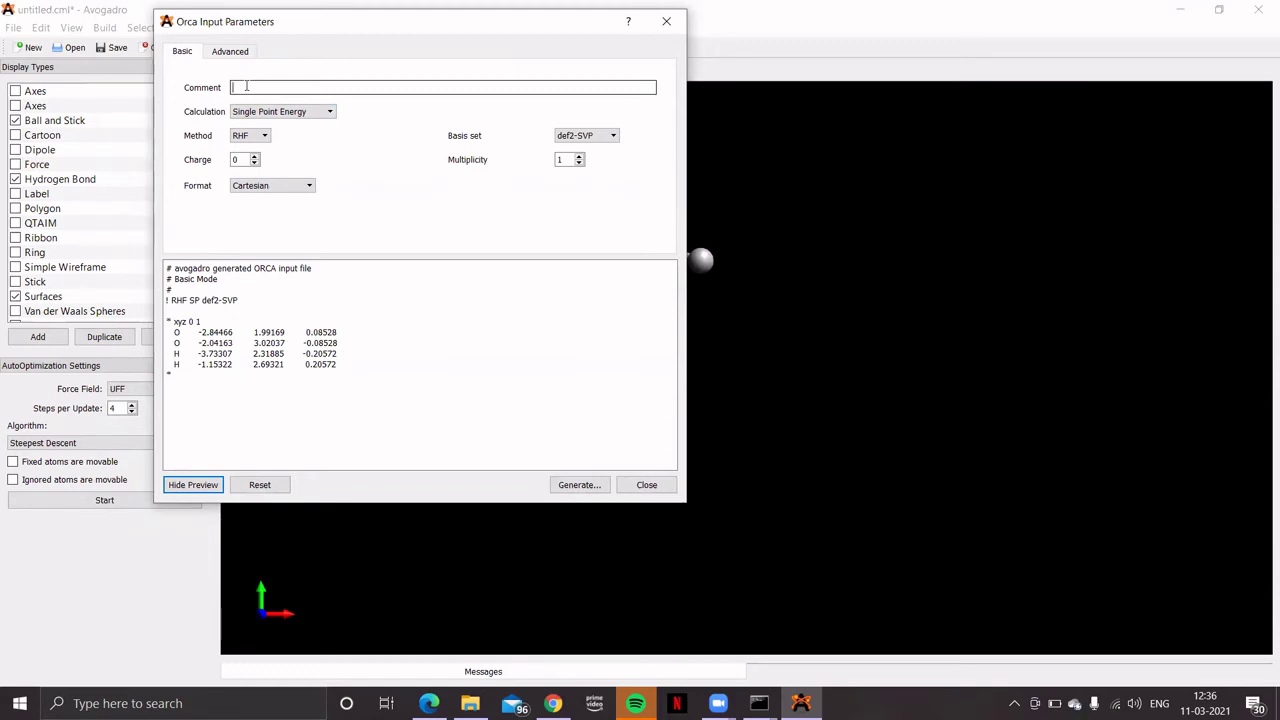
Enter the comment 'Single point energy of hydrogen peroxide'.
{"action": "type", "text": "Single point energy of hydrogen"}
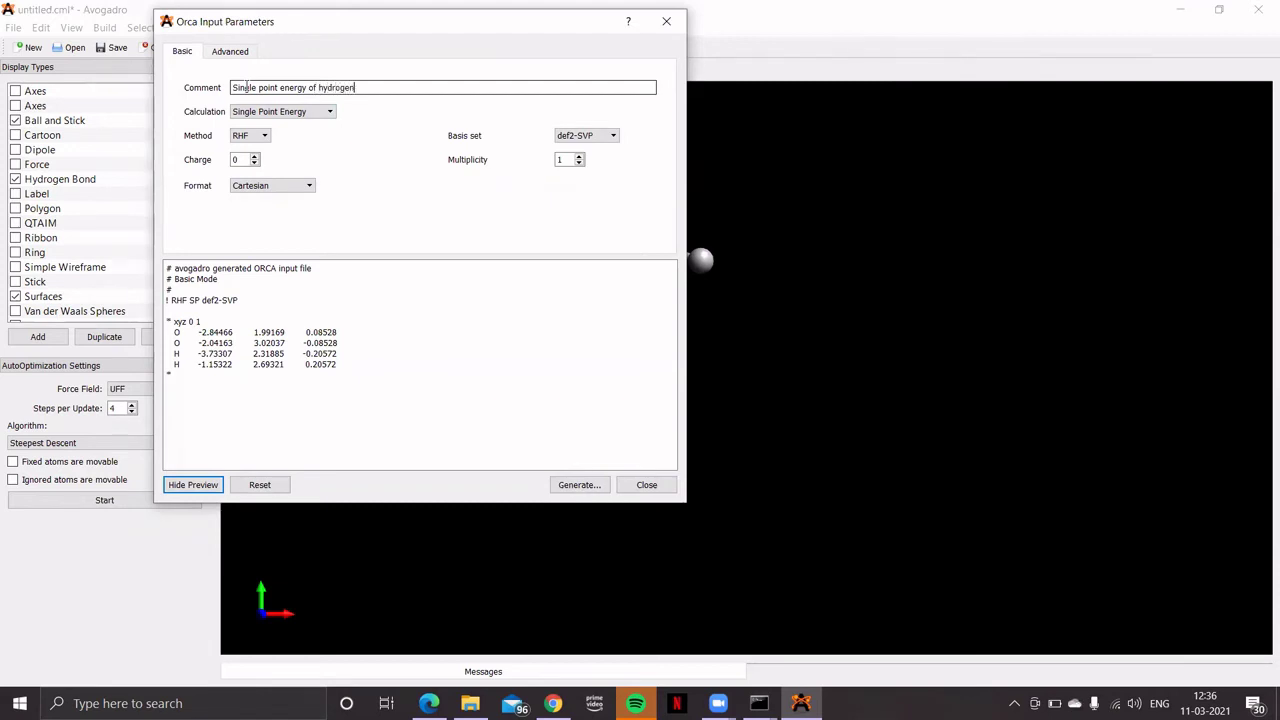
{"action": "type", "text": " peroxide"}
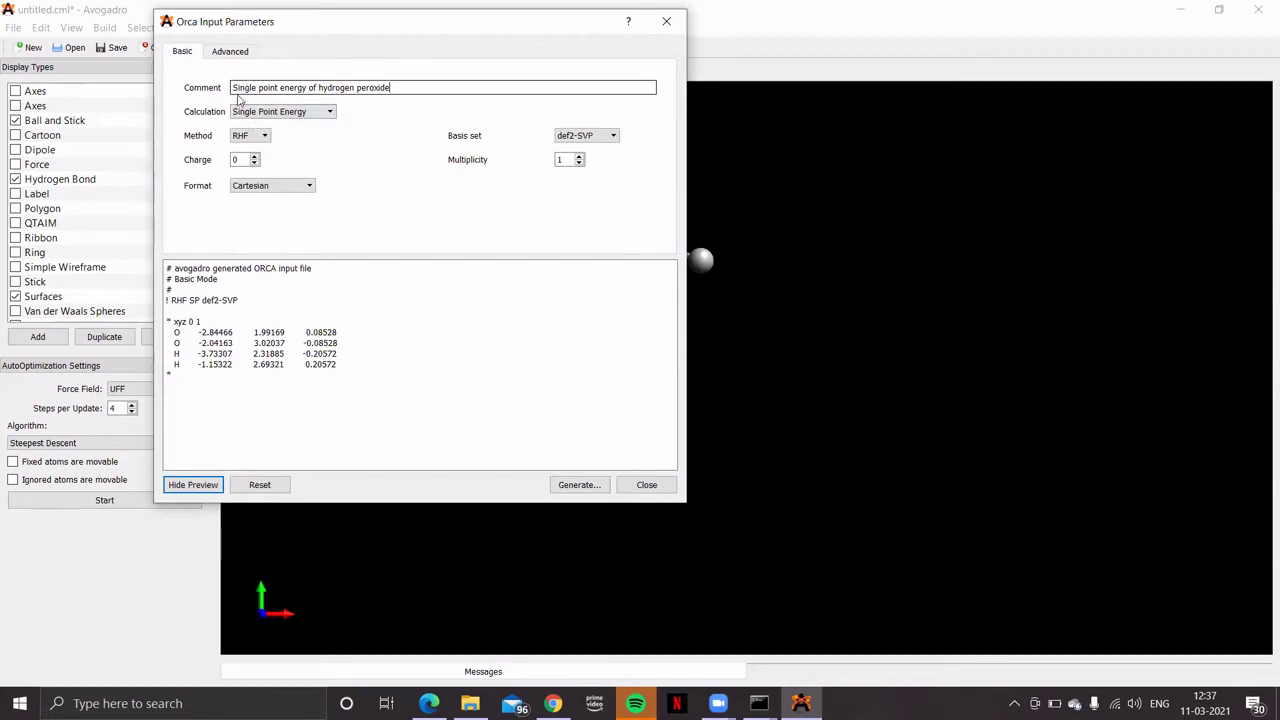
{"action": "left_click", "coordinate": [326, 112]}
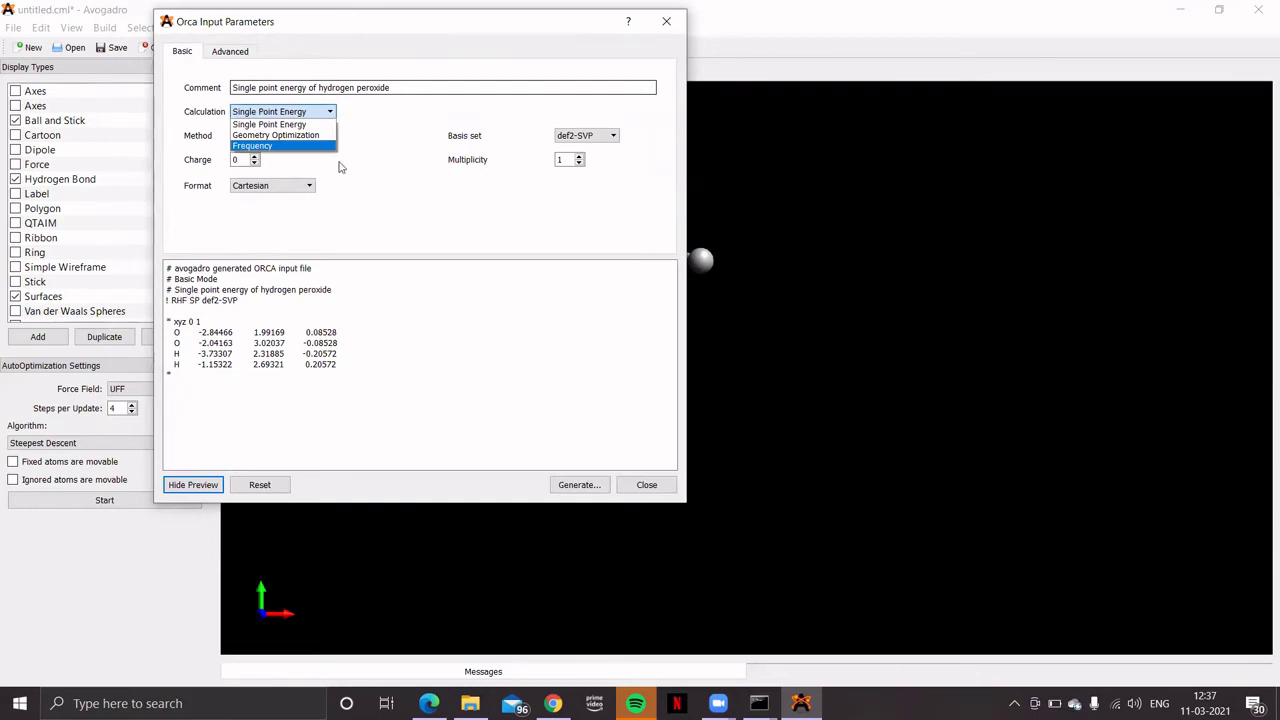
Keep Single Point Energy and set the method to DFT, giving '! BP RI SP def2-SVP def2/J'.
{"action": "left_click", "coordinate": [363, 172]}
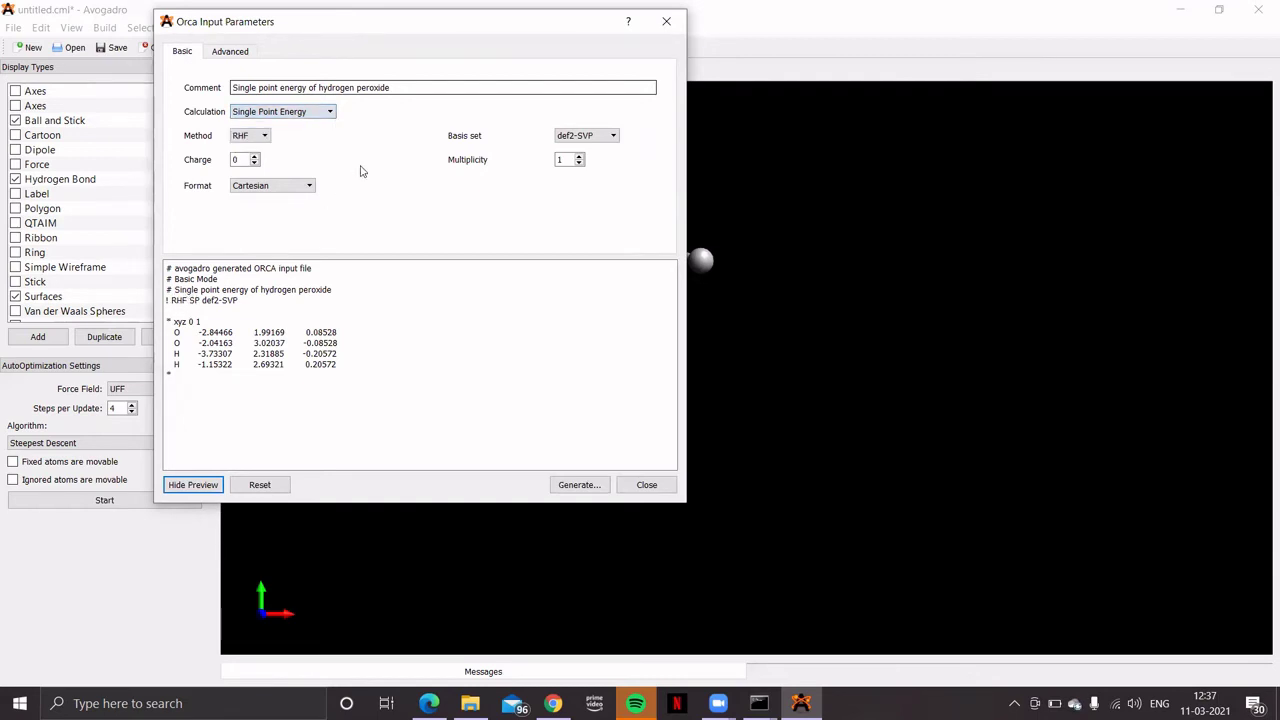
{"action": "left_click", "coordinate": [266, 138]}
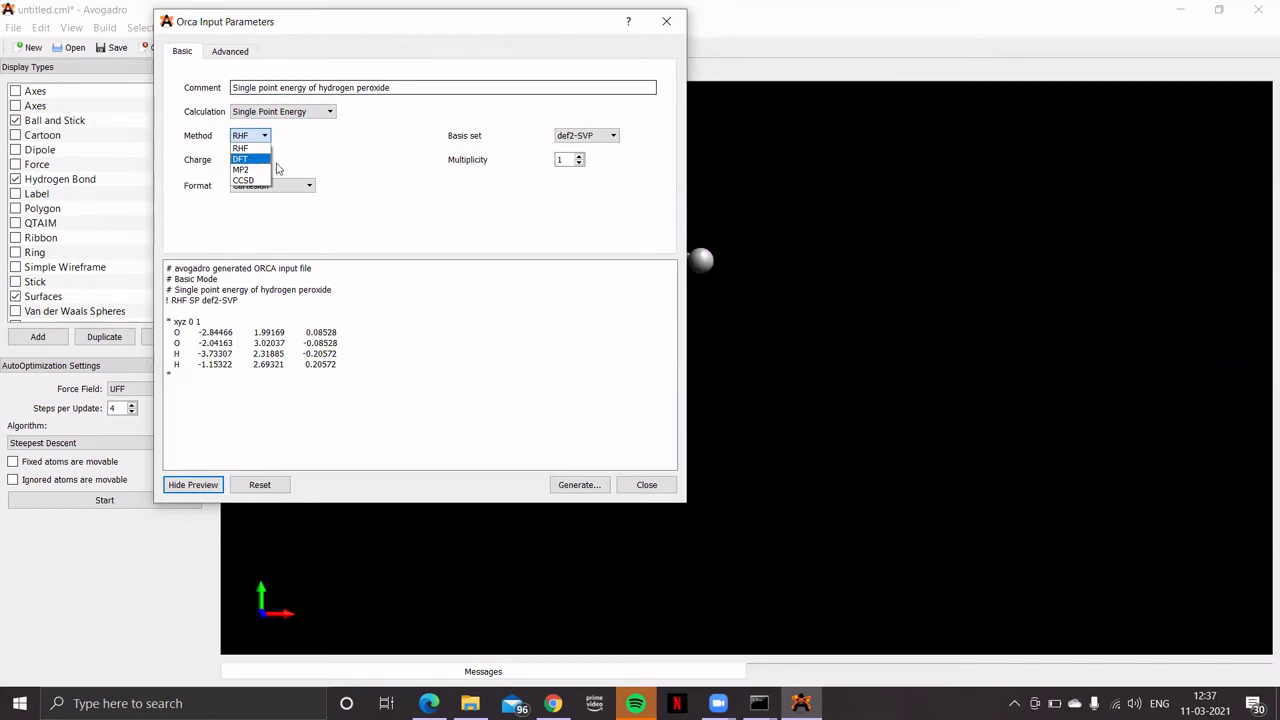
{"action": "left_click", "coordinate": [242, 160]}
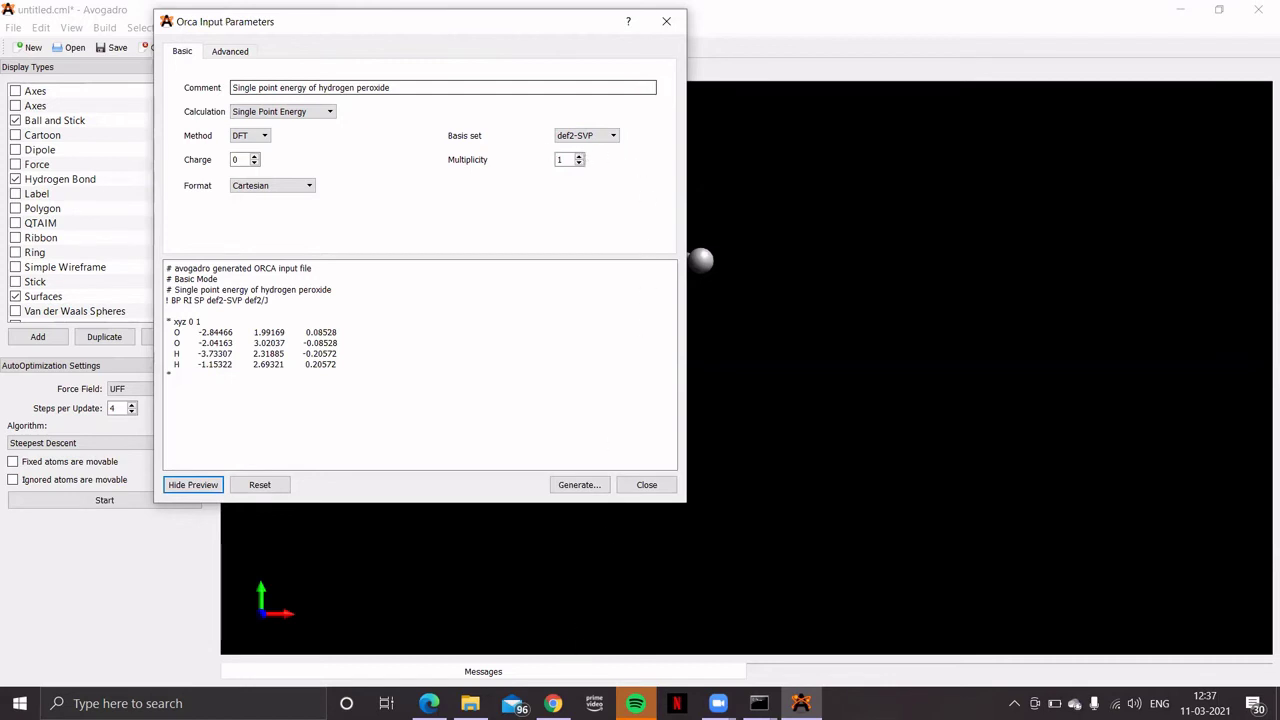
Browse the ORCA Forum downloads page in Chrome, then bring up the ORCA manual PDF.
{"action": "mouse_move", "coordinate": [552, 703]}
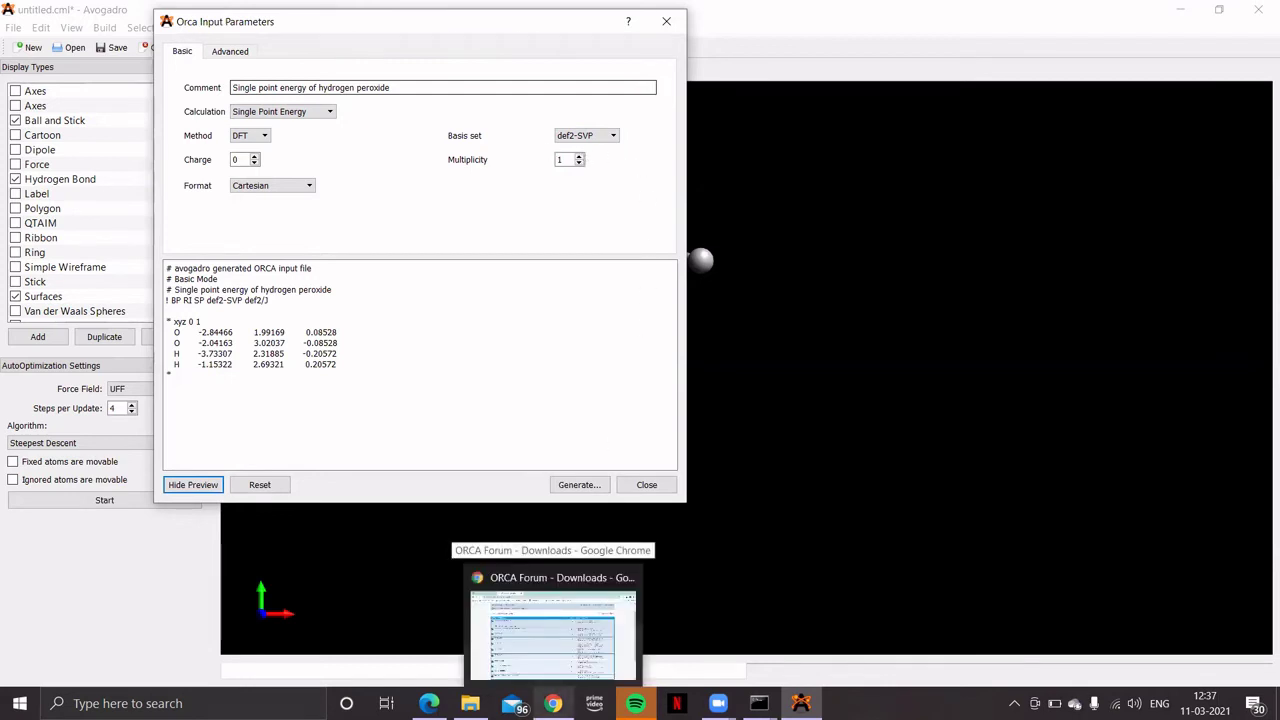
{"action": "left_click", "coordinate": [552, 630]}
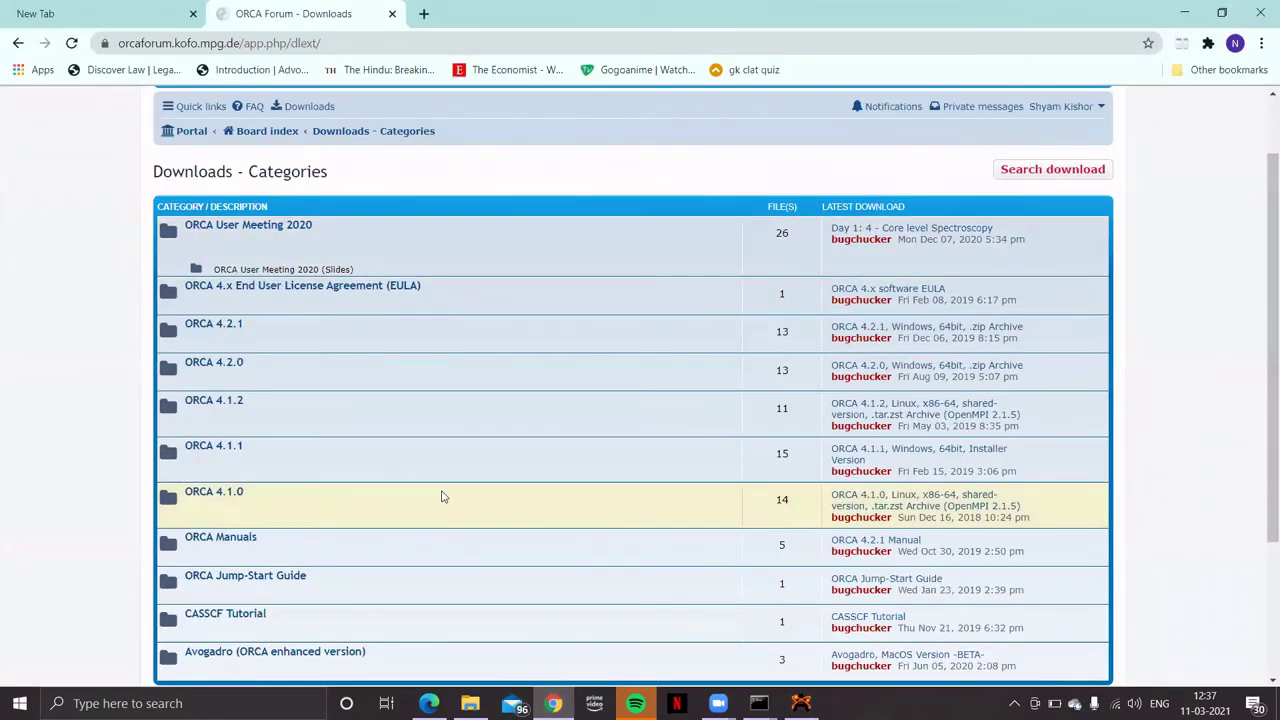
{"action": "scroll", "coordinate": [447, 472], "scroll_direction": "down", "scroll_amount": 1}
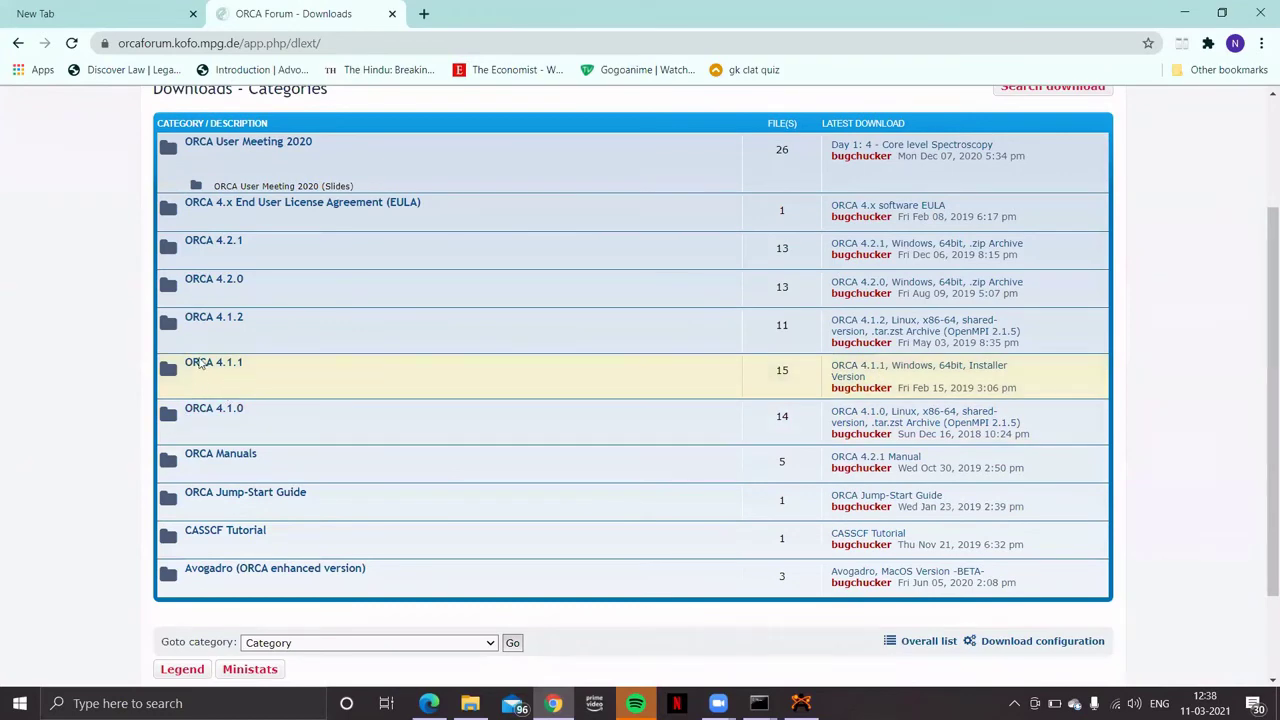
{"action": "scroll", "coordinate": [240, 400], "scroll_direction": "up", "scroll_amount": 2}
{"action": "scroll", "coordinate": [270, 385], "scroll_direction": "down", "scroll_amount": 1}
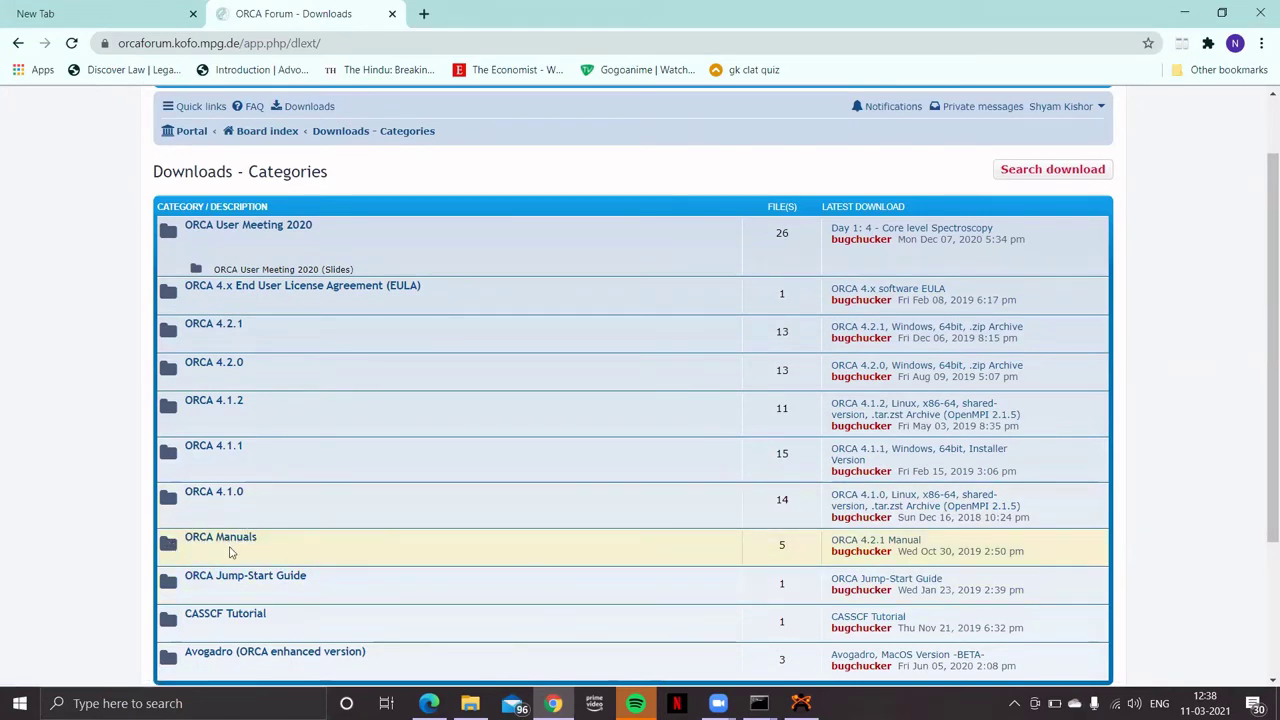
{"action": "left_click", "coordinate": [428, 703]}
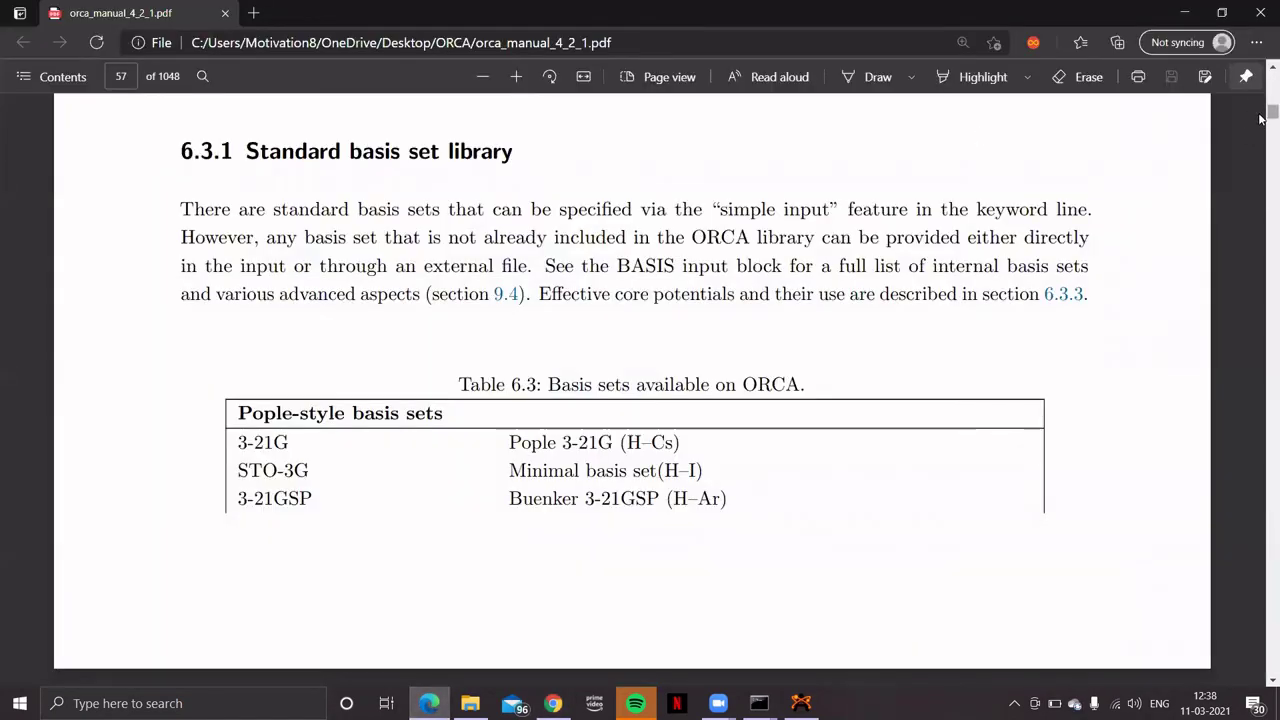
Scroll through the ORCA manual's table of contents in Edge.
{"action": "left_click_drag", "start_coordinate": [1261, 121], "coordinate": [1262, 88]}
{"action": "scroll", "coordinate": [890, 316], "scroll_direction": "up", "scroll_amount": 10}
{"action": "scroll", "coordinate": [891, 317], "scroll_direction": "up", "scroll_amount": 15}
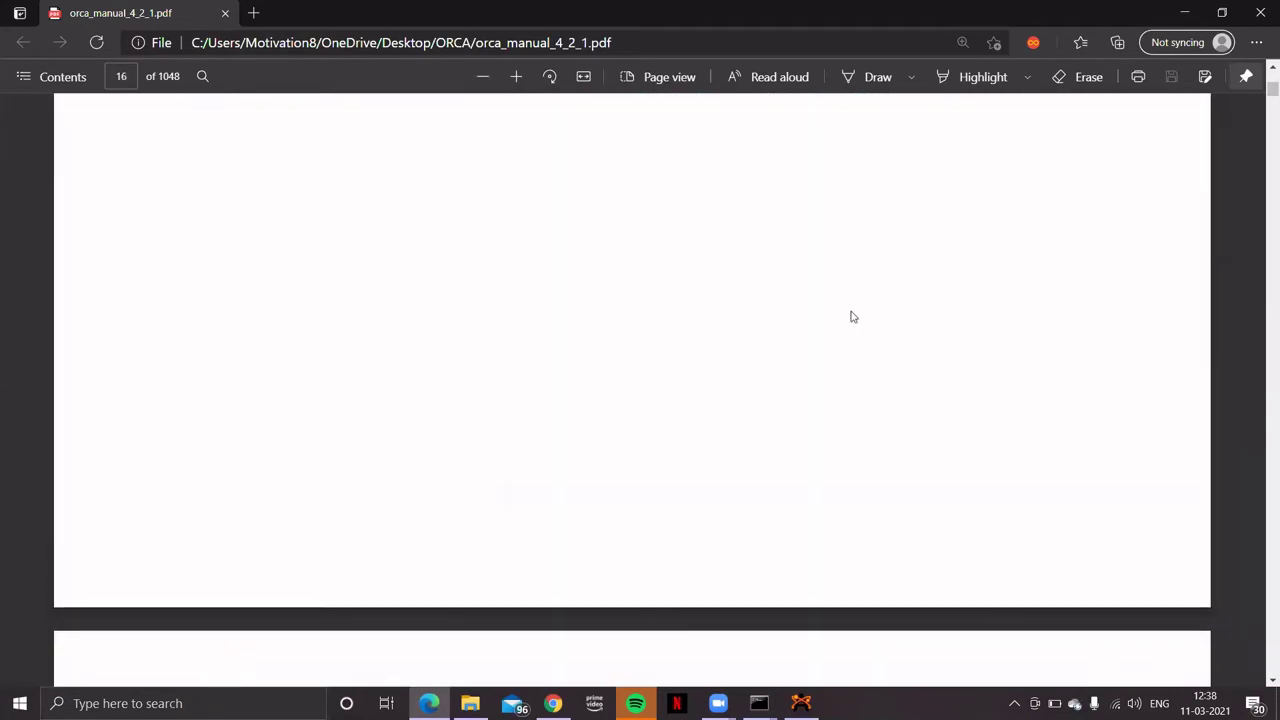
{"action": "scroll", "coordinate": [818, 322], "scroll_direction": "up", "scroll_amount": 10}
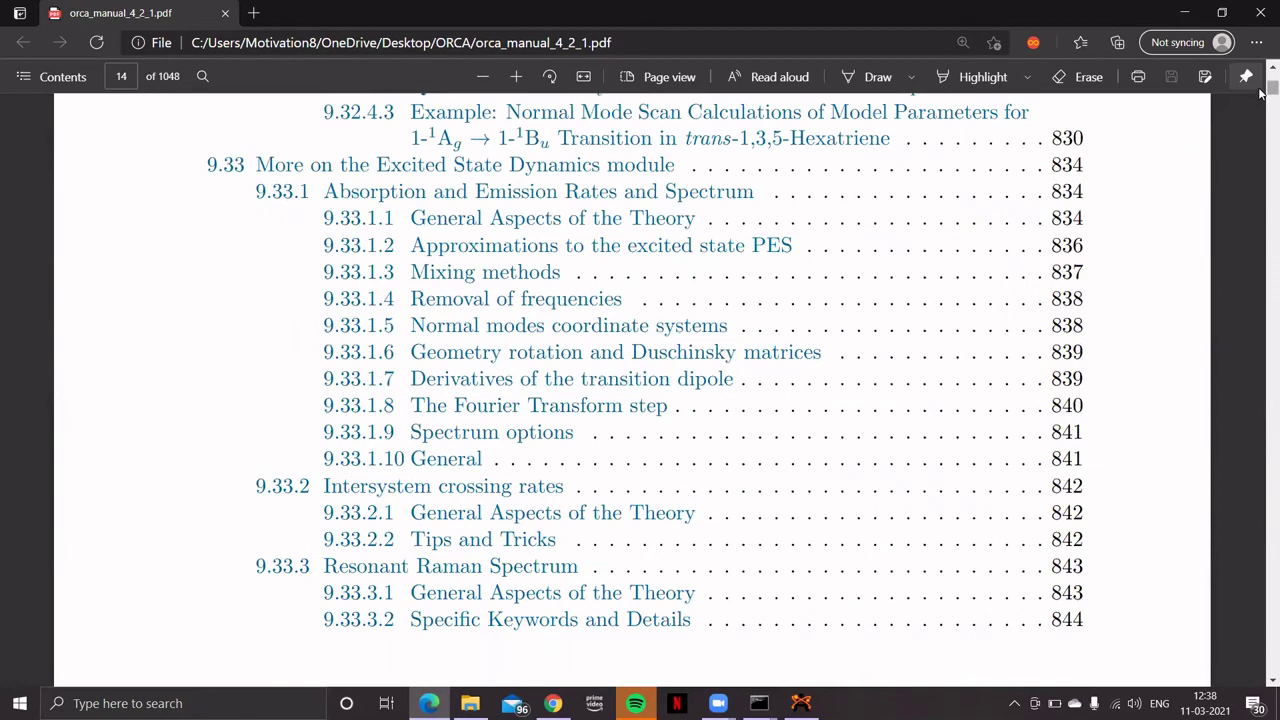
{"action": "left_click_drag", "start_coordinate": [1270, 90], "coordinate": [1270, 80]}
{"action": "scroll", "coordinate": [897, 348], "scroll_direction": "down", "scroll_amount": 8}
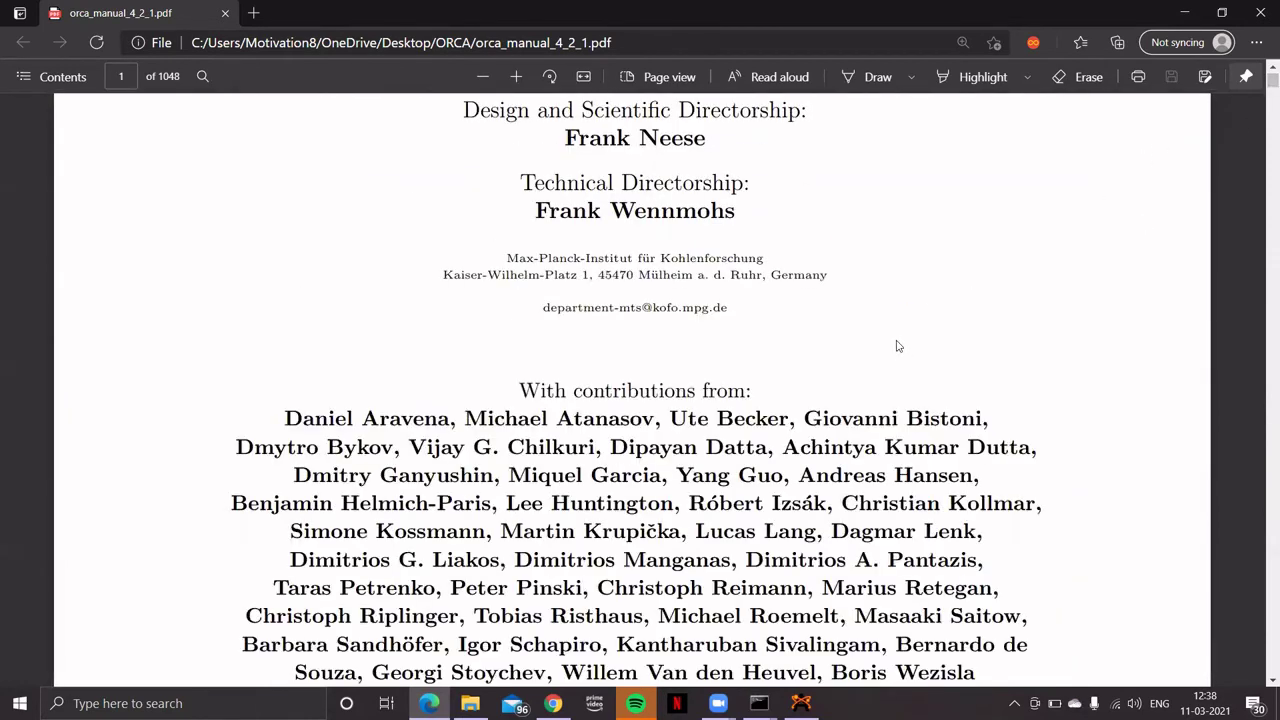
{"action": "scroll", "coordinate": [897, 345], "scroll_direction": "down", "scroll_amount": 15}
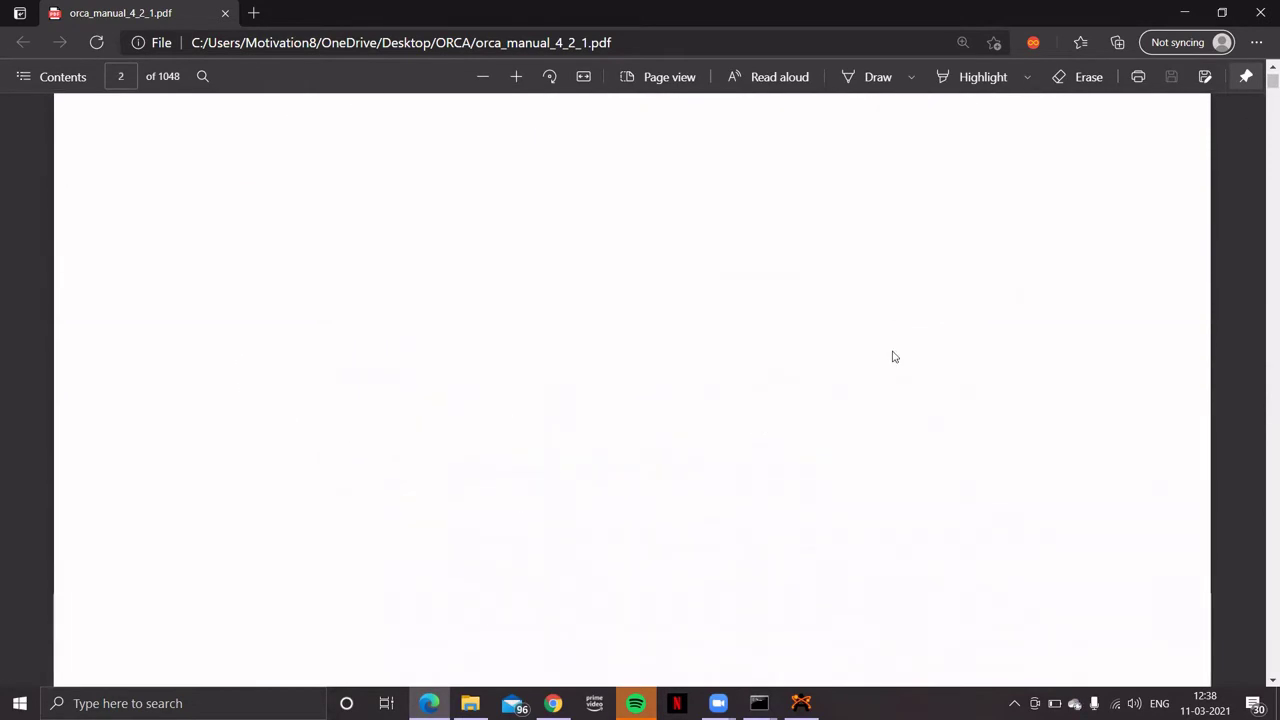
{"action": "scroll", "coordinate": [895, 356], "scroll_direction": "down", "scroll_amount": 12}
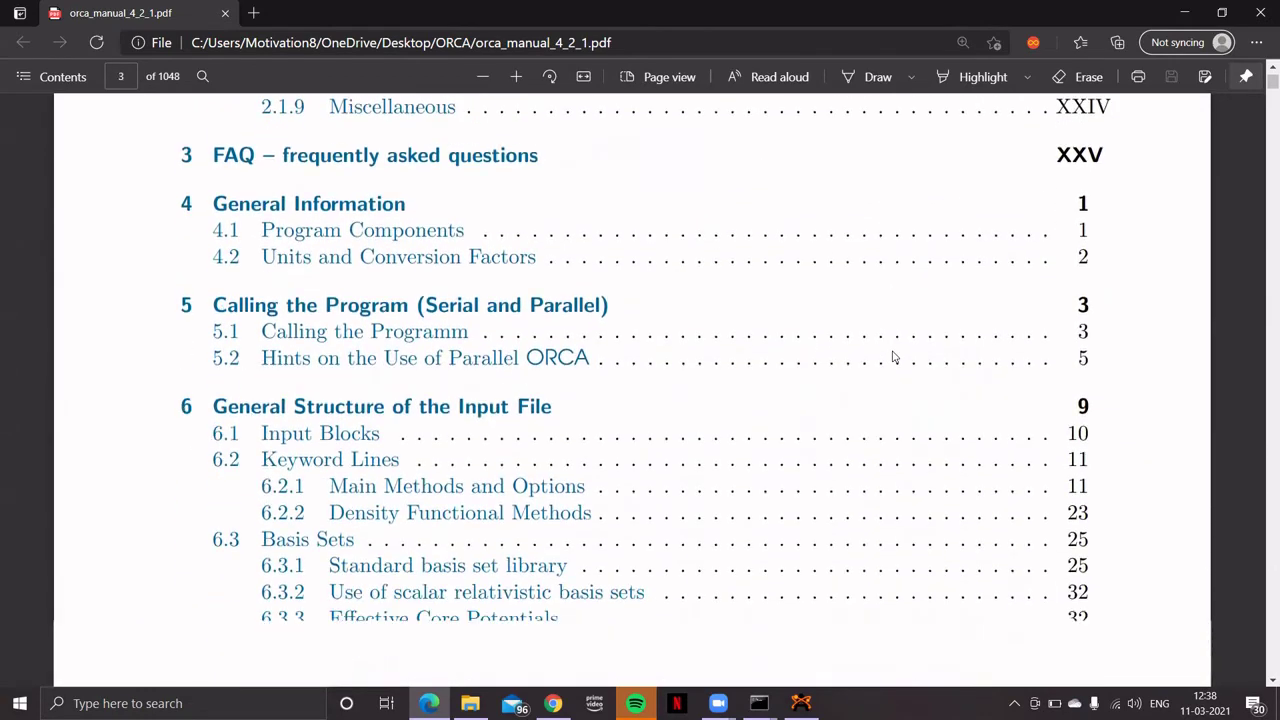
{"action": "scroll", "coordinate": [895, 356], "scroll_direction": "up", "scroll_amount": 5}
{"action": "scroll", "coordinate": [891, 354], "scroll_direction": "down", "scroll_amount": 2}
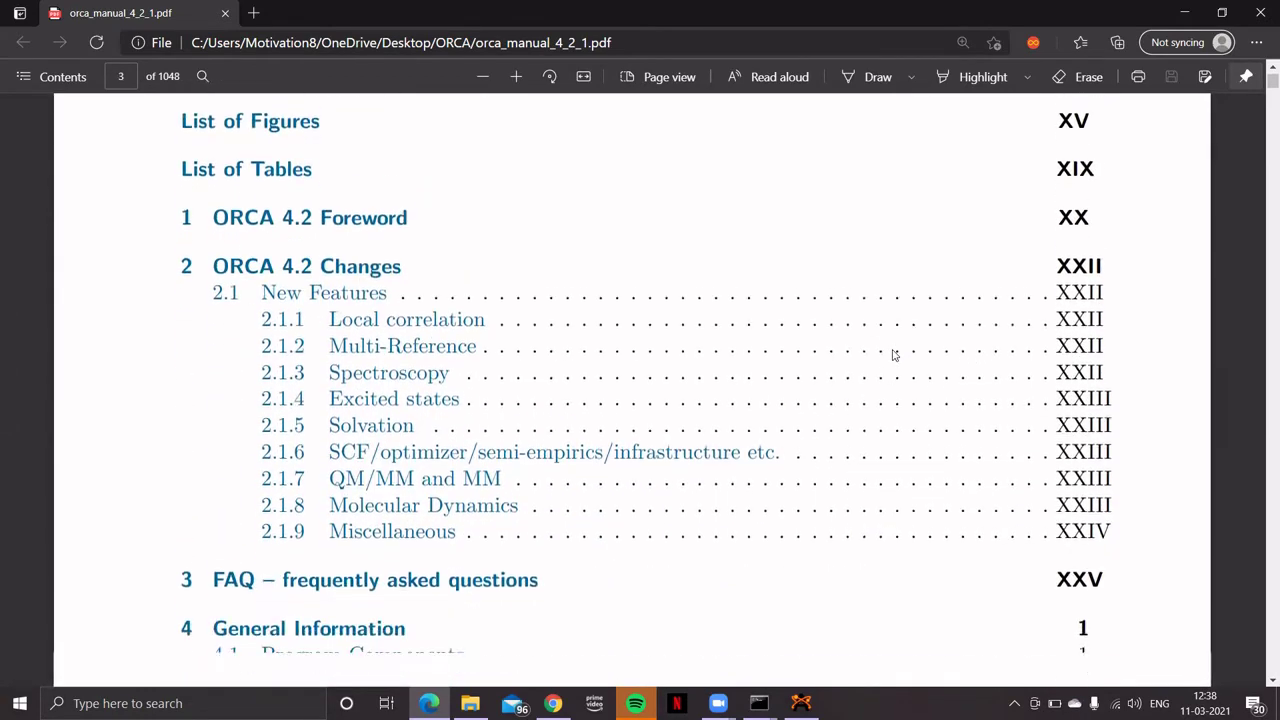
{"action": "scroll", "coordinate": [460, 400], "scroll_direction": "down", "scroll_amount": 5}
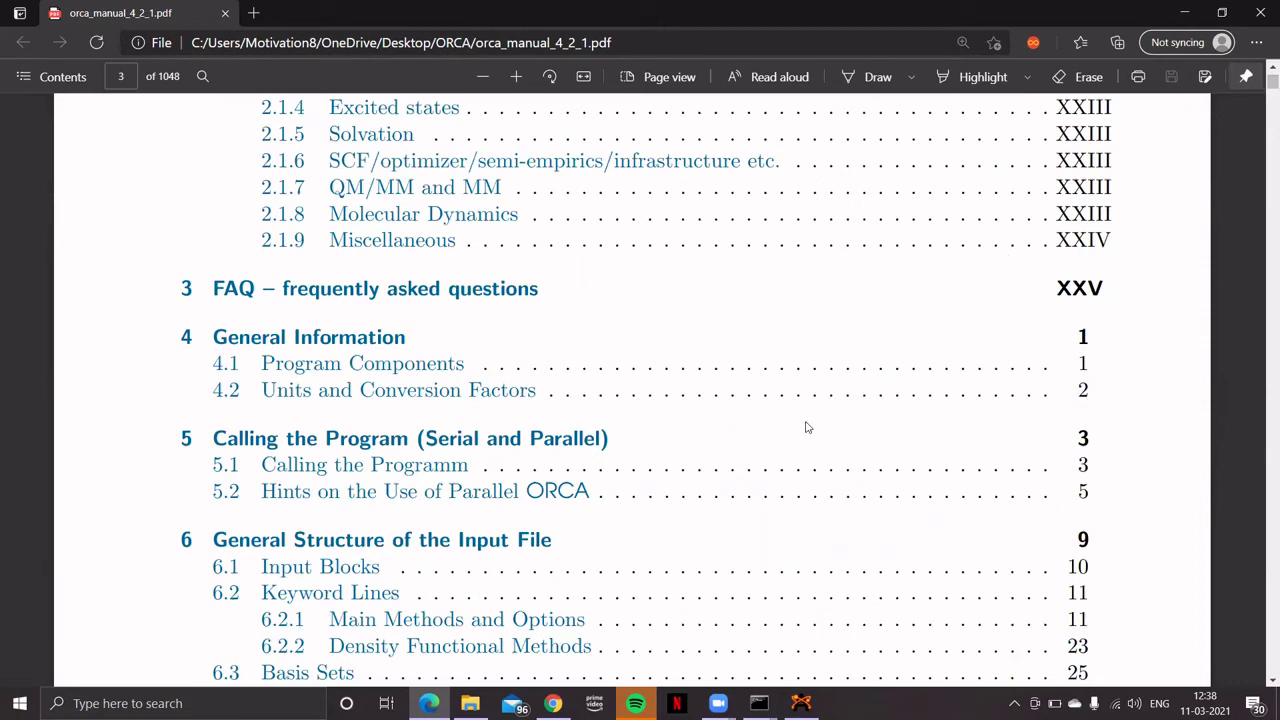
{"action": "scroll", "coordinate": [737, 449], "scroll_direction": "down", "scroll_amount": 3}
{"action": "scroll", "coordinate": [488, 510], "scroll_direction": "down", "scroll_amount": 1}
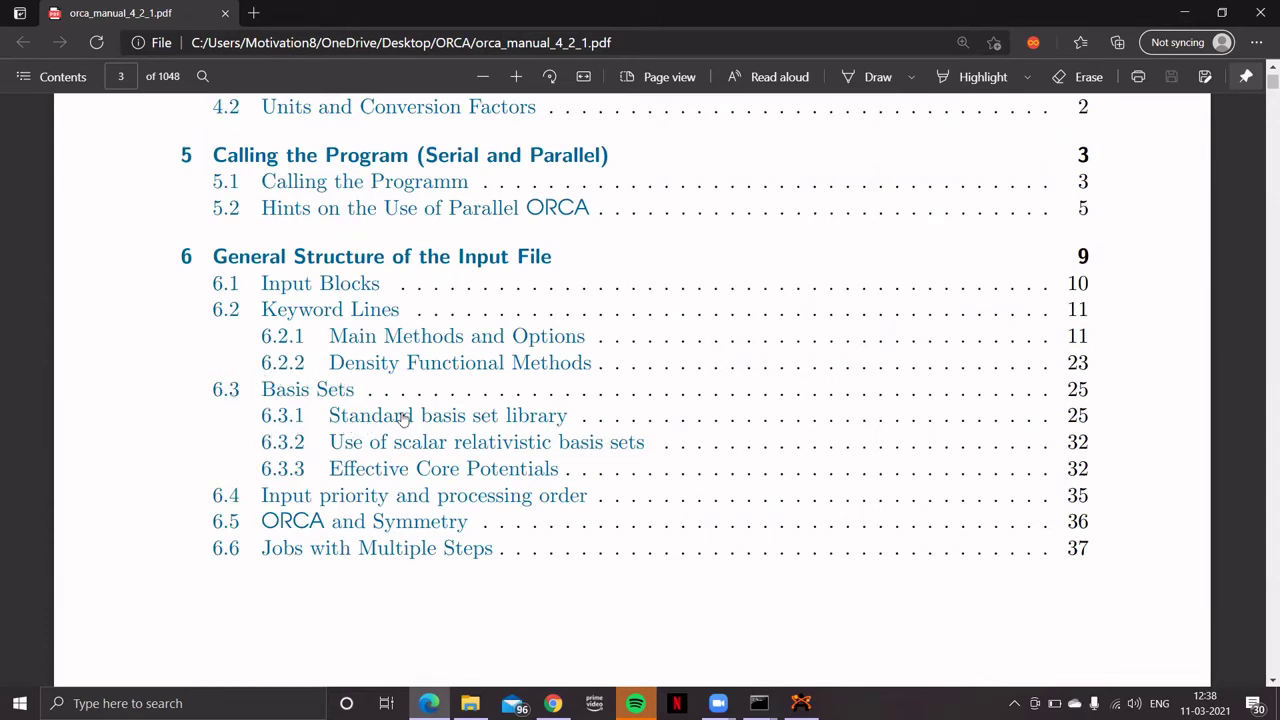
Jump to section 6.3.1 Standard basis set library, read the def2 table, and return to Avogadro.
{"action": "left_click", "coordinate": [448, 424]}
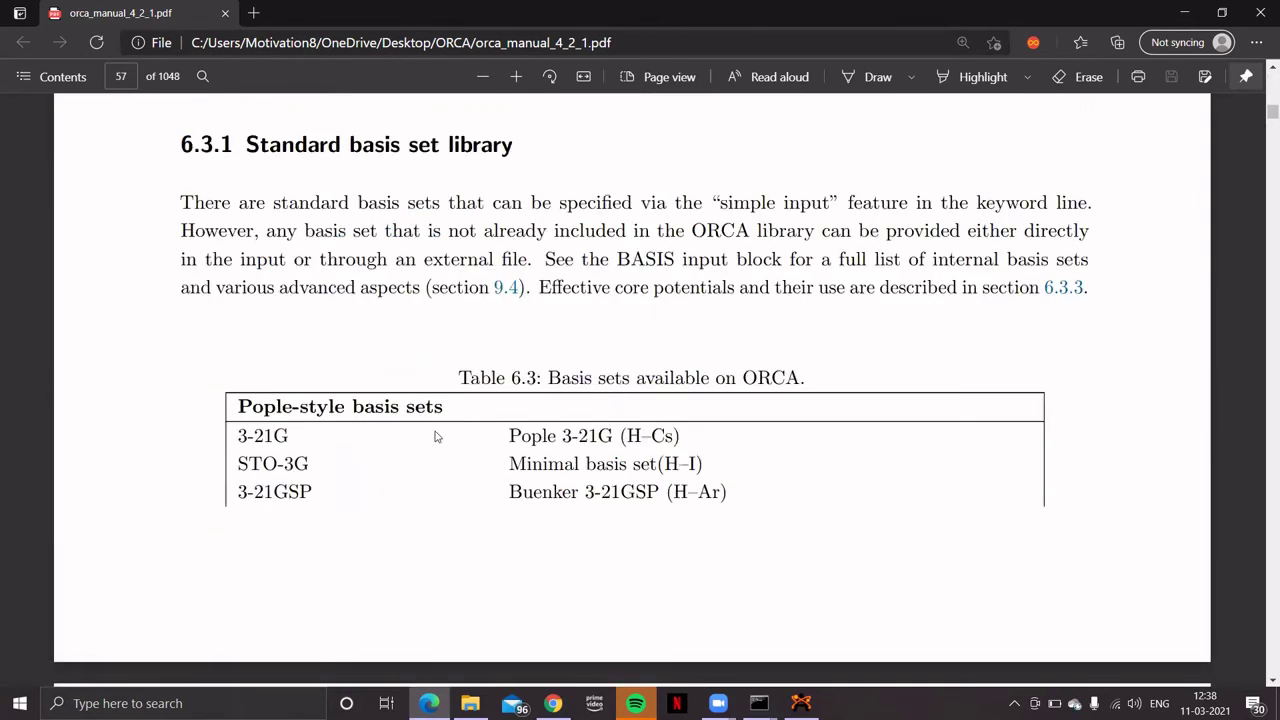
{"action": "scroll", "coordinate": [435, 436], "scroll_direction": "down", "scroll_amount": 2}
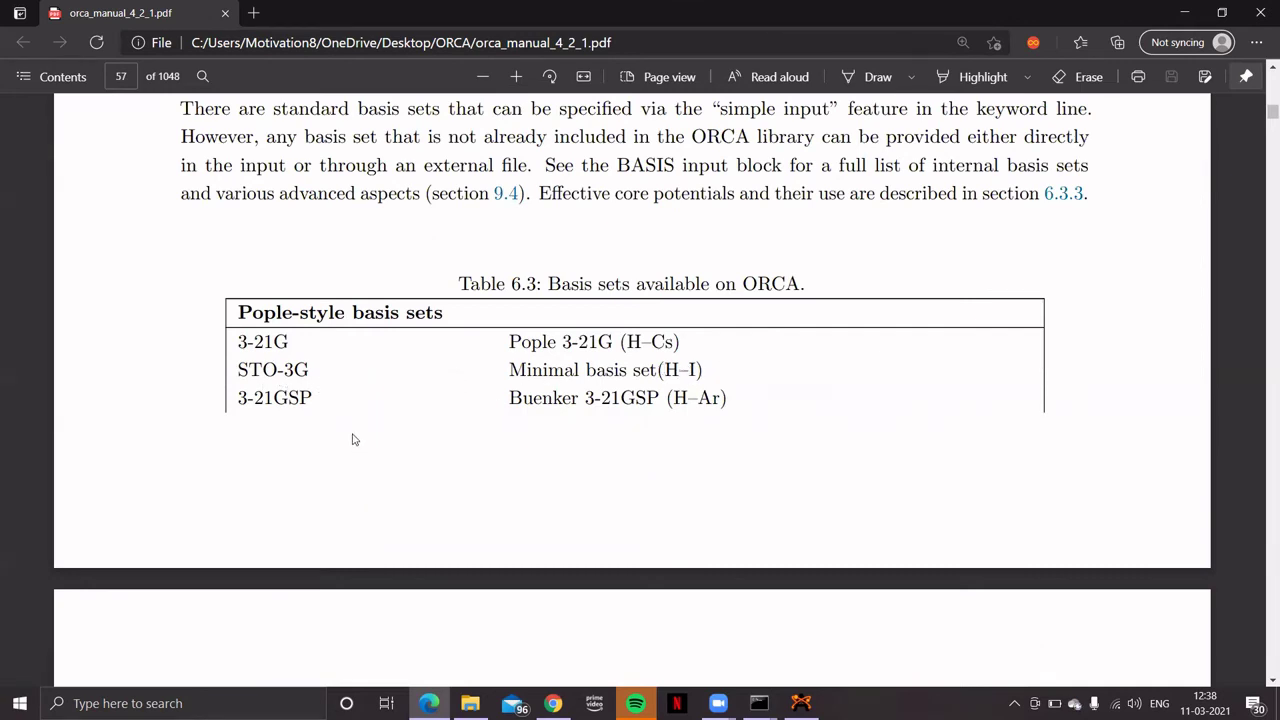
{"action": "scroll", "coordinate": [351, 436], "scroll_direction": "down", "scroll_amount": 4}
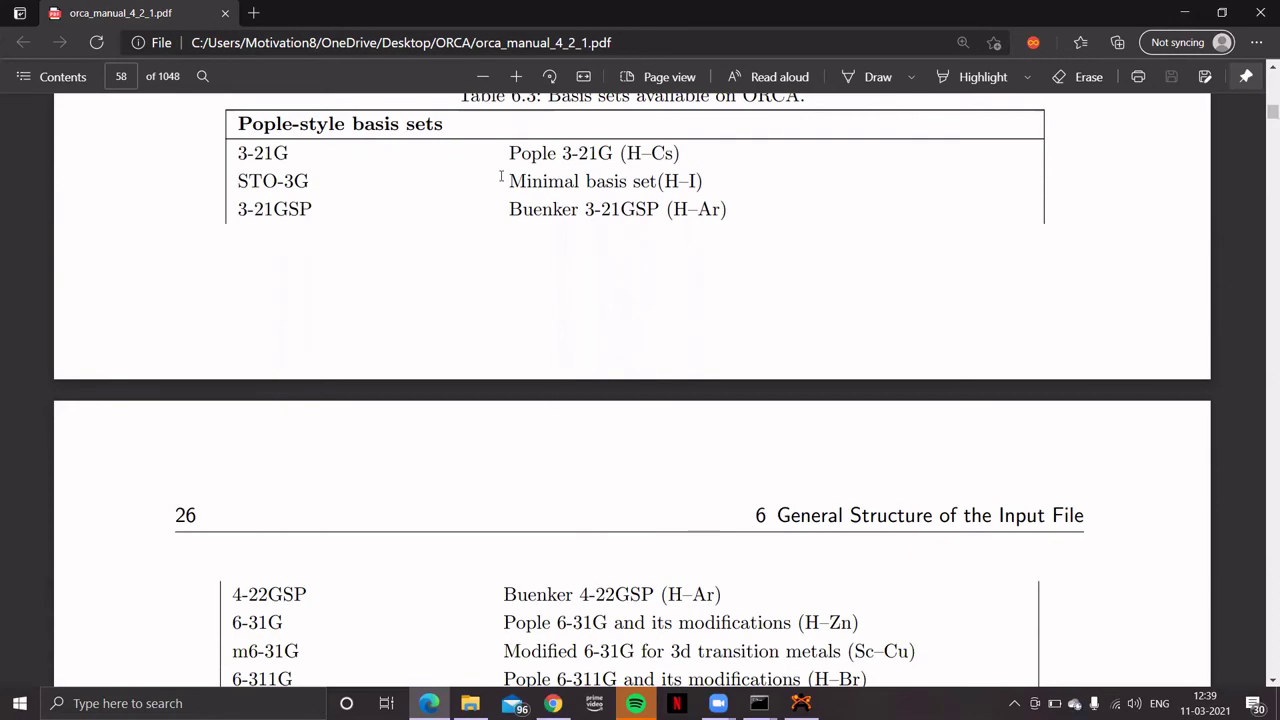
{"action": "scroll", "coordinate": [501, 175], "scroll_direction": "down", "scroll_amount": 3}
{"action": "scroll", "coordinate": [501, 183], "scroll_direction": "down", "scroll_amount": 3}
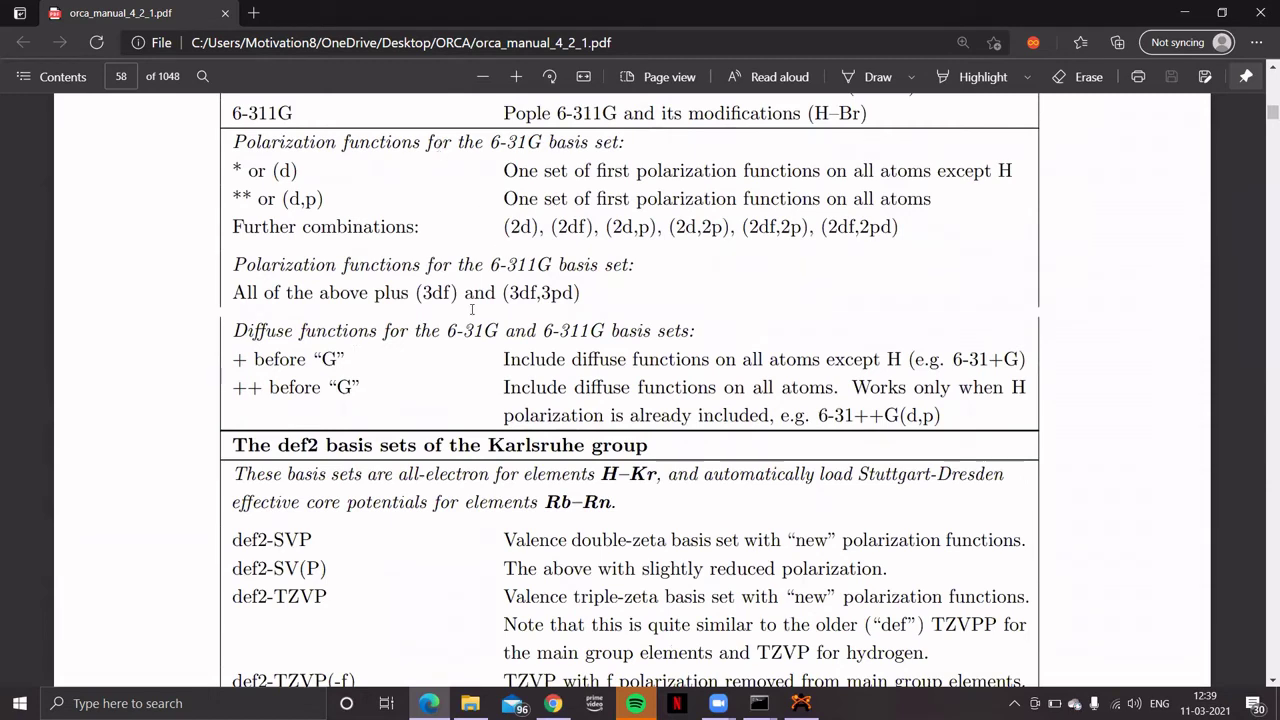
{"action": "scroll", "coordinate": [470, 310], "scroll_direction": "down", "scroll_amount": 2}
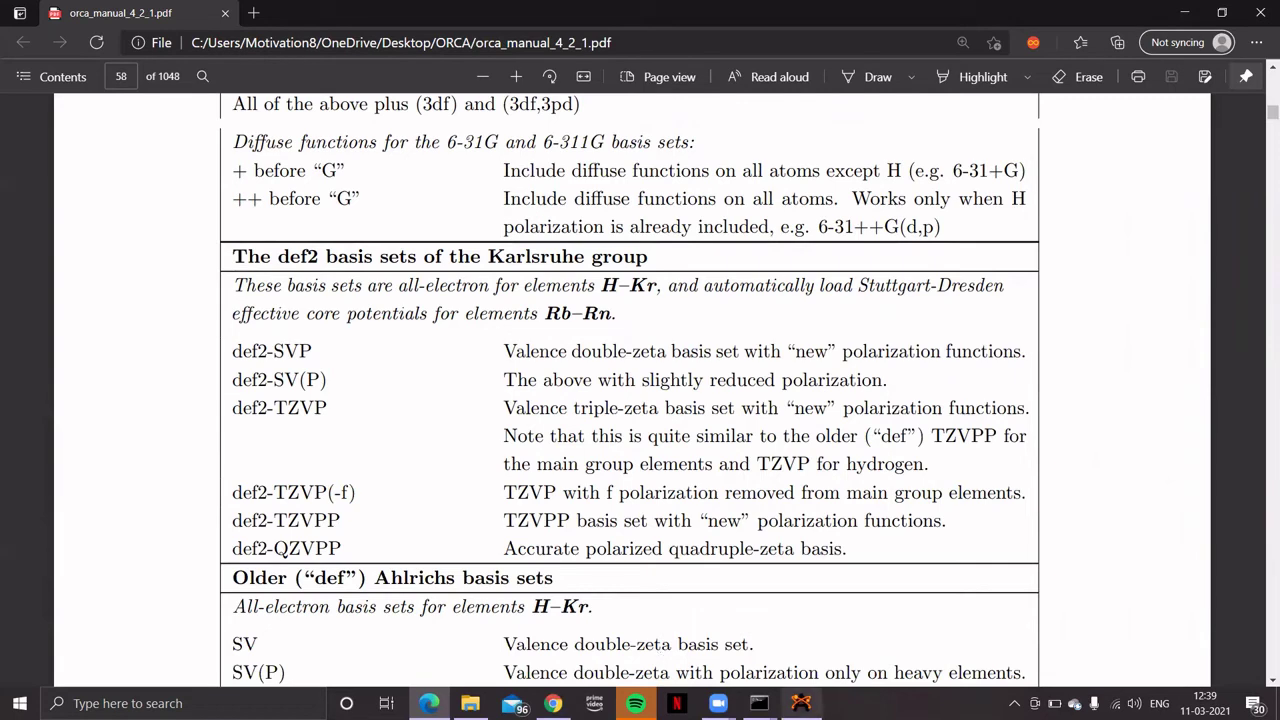
{"action": "key", "text": "alt+Tab"}
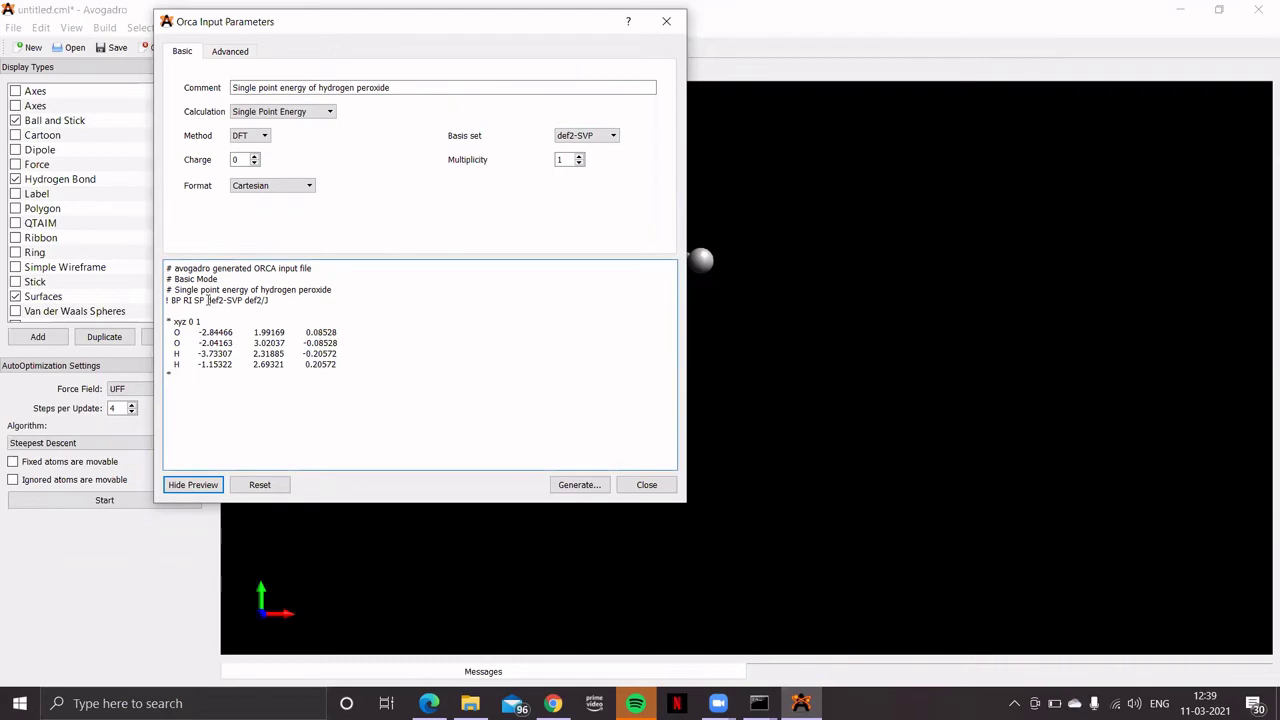
Hand-edit the keyword line to '! BP RI SP STO-3g', replacing def2-SVP and deleting def2/J.
{"action": "left_click_drag", "start_coordinate": [208, 300], "coordinate": [242, 308]}
{"action": "key", "text": "BackSpace"}
{"action": "type", "text": "STO -3g"}
{"action": "left_click_drag", "start_coordinate": [259, 300], "coordinate": [274, 301]}
{"action": "key", "text": "BackSpace"}
Switch the method to RHF, accepting the regenerated '! RHF SP def2-SVP' preview.
{"action": "left_click", "coordinate": [266, 135]}
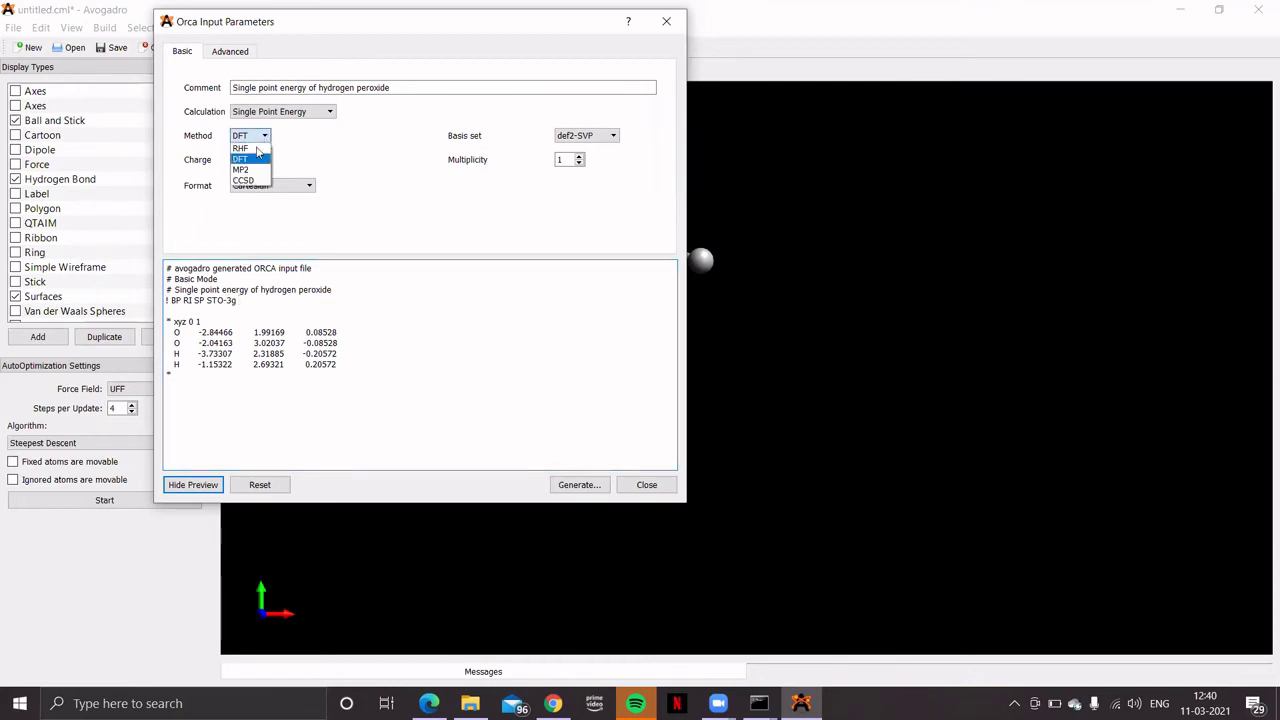
{"action": "left_click", "coordinate": [241, 148]}
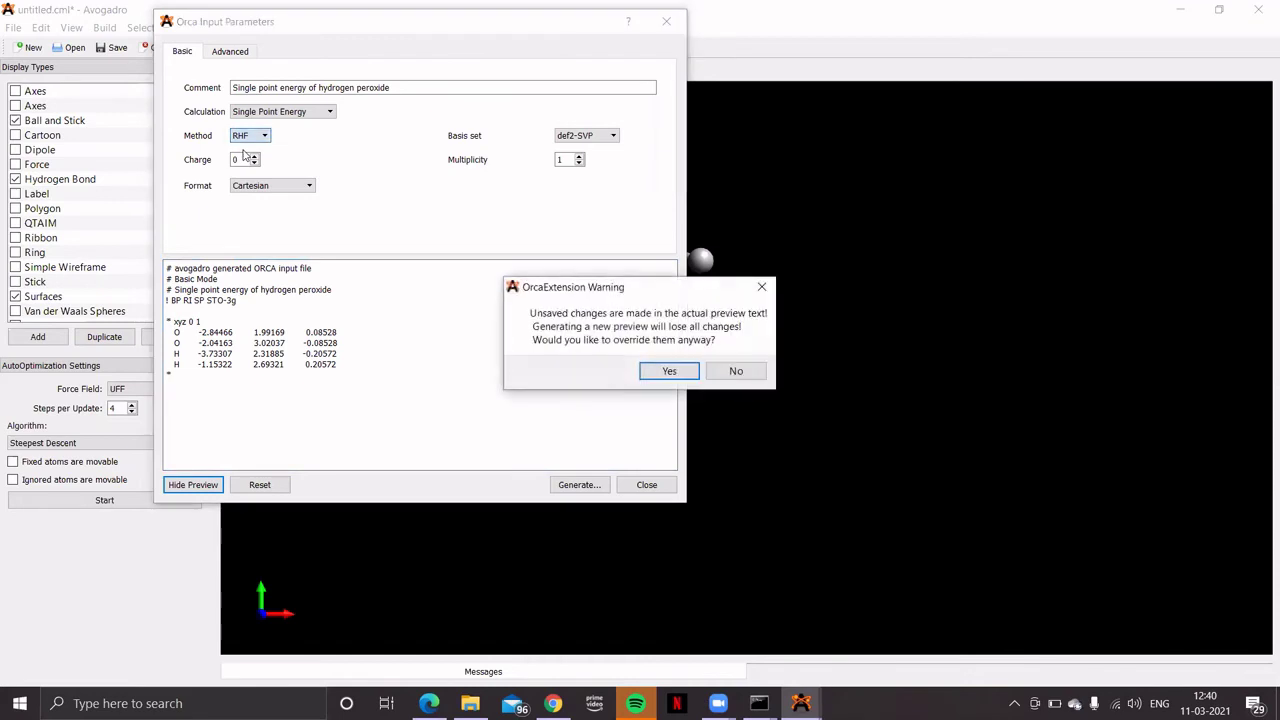
{"action": "left_click", "coordinate": [672, 371]}
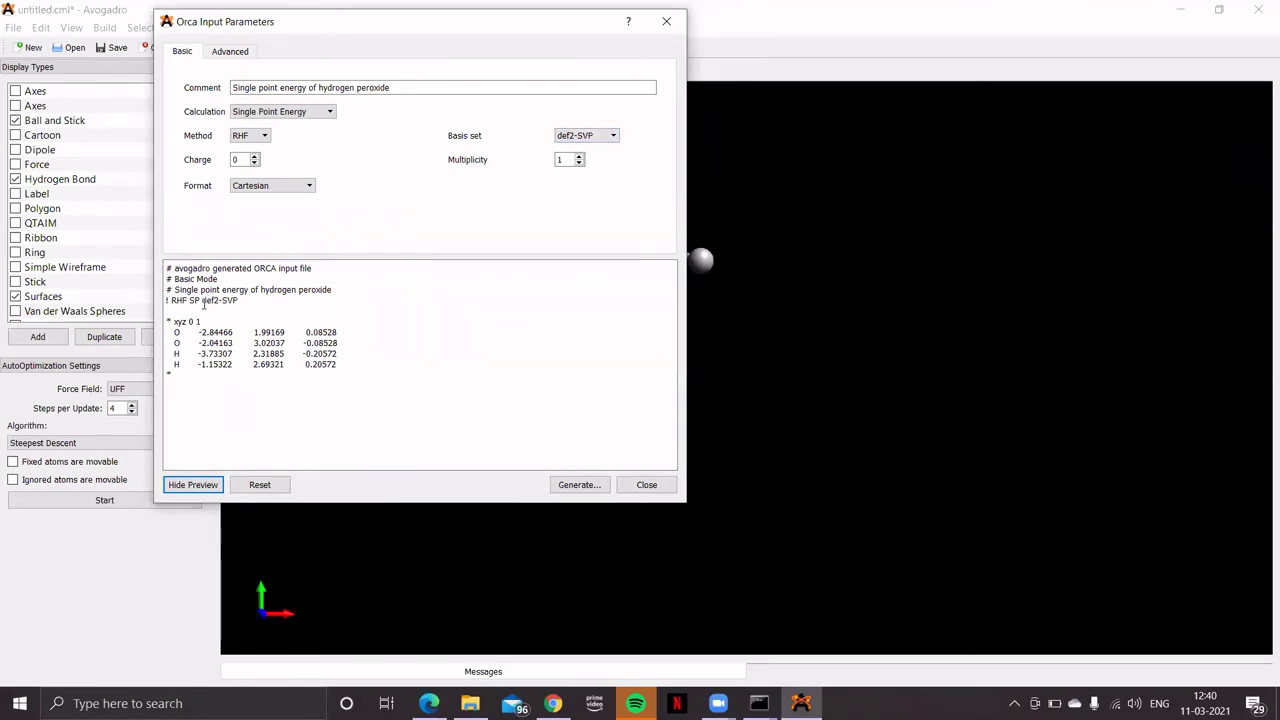
{"action": "left_click_drag", "start_coordinate": [203, 302], "coordinate": [241, 302]}
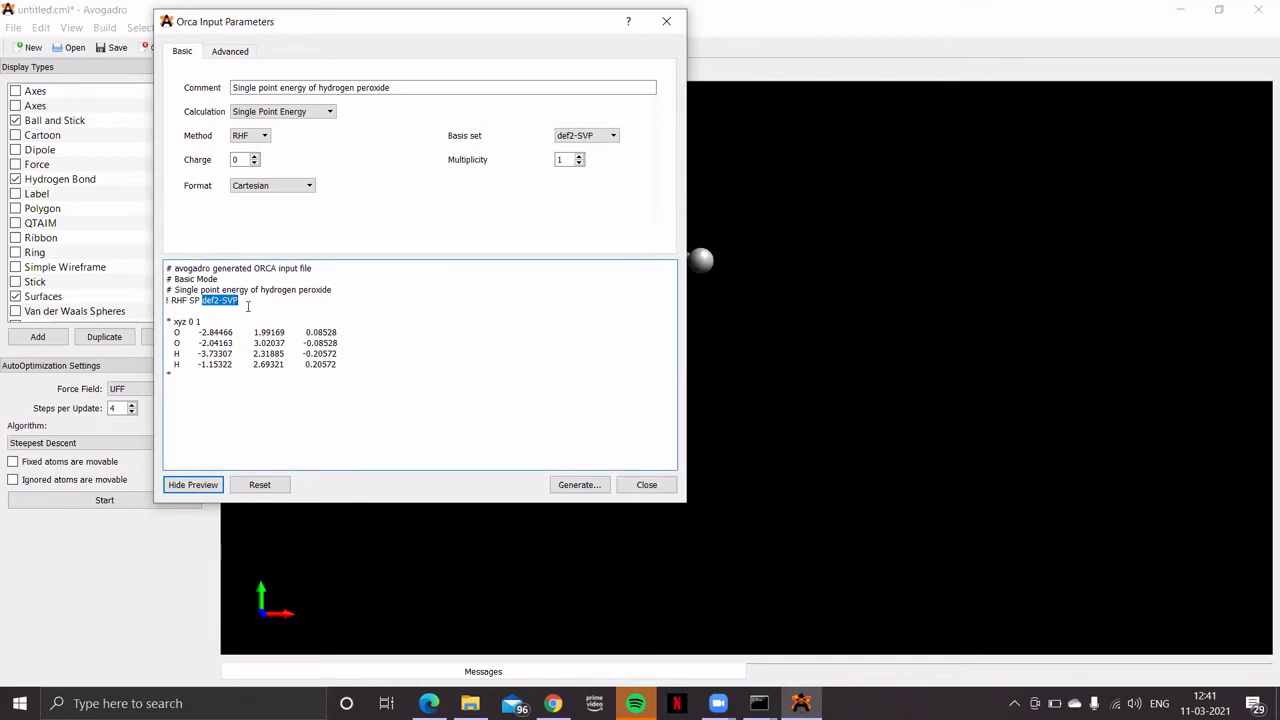
Overwrite def2-SVP with STO-3G so the preview keyword line reads '! RHF SP STO-3G'.
{"action": "type", "text": "STO-3G"}
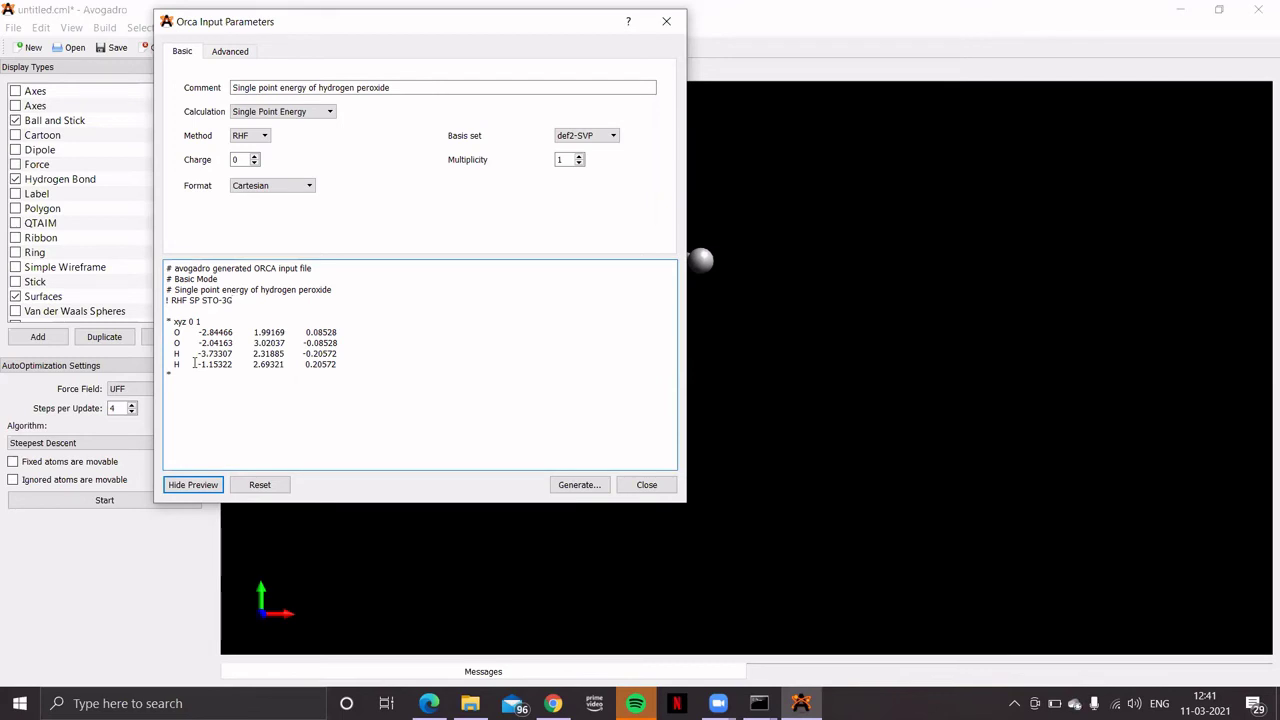
Switch the coordinate format to Internal and accept the warning to regenerate the preview.
{"action": "left_click", "coordinate": [308, 185]}
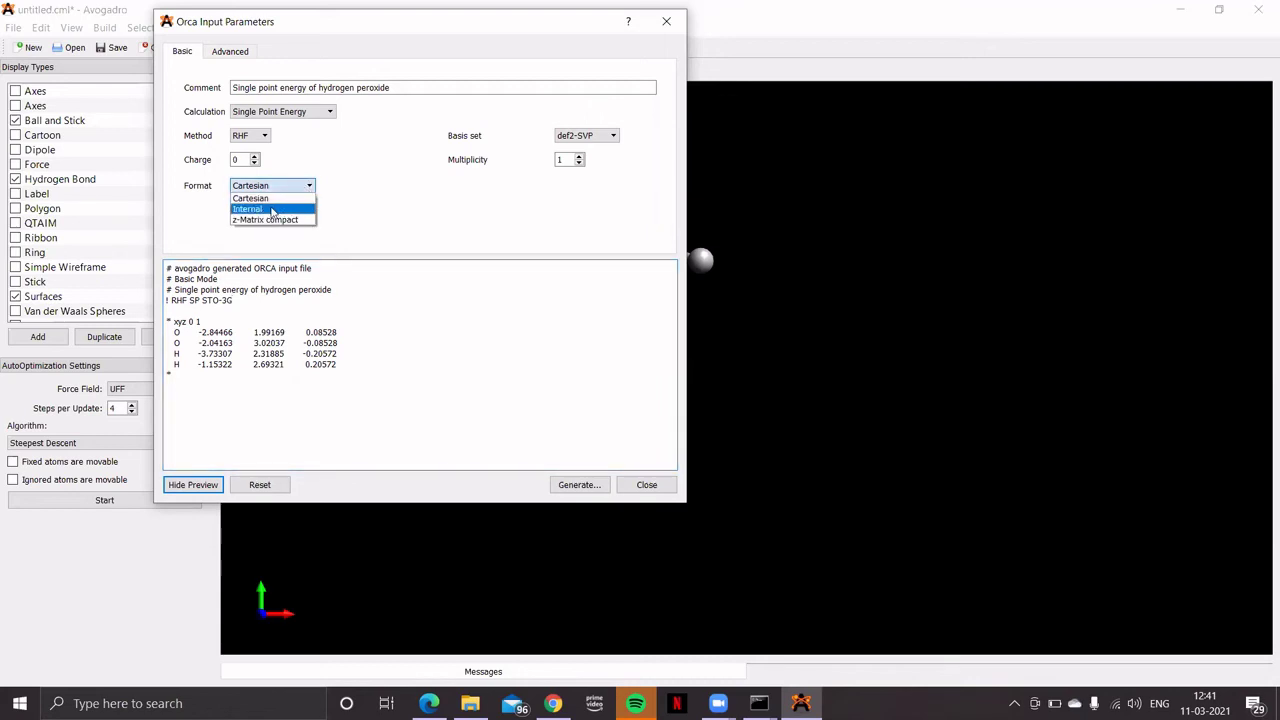
{"action": "left_click", "coordinate": [271, 209]}
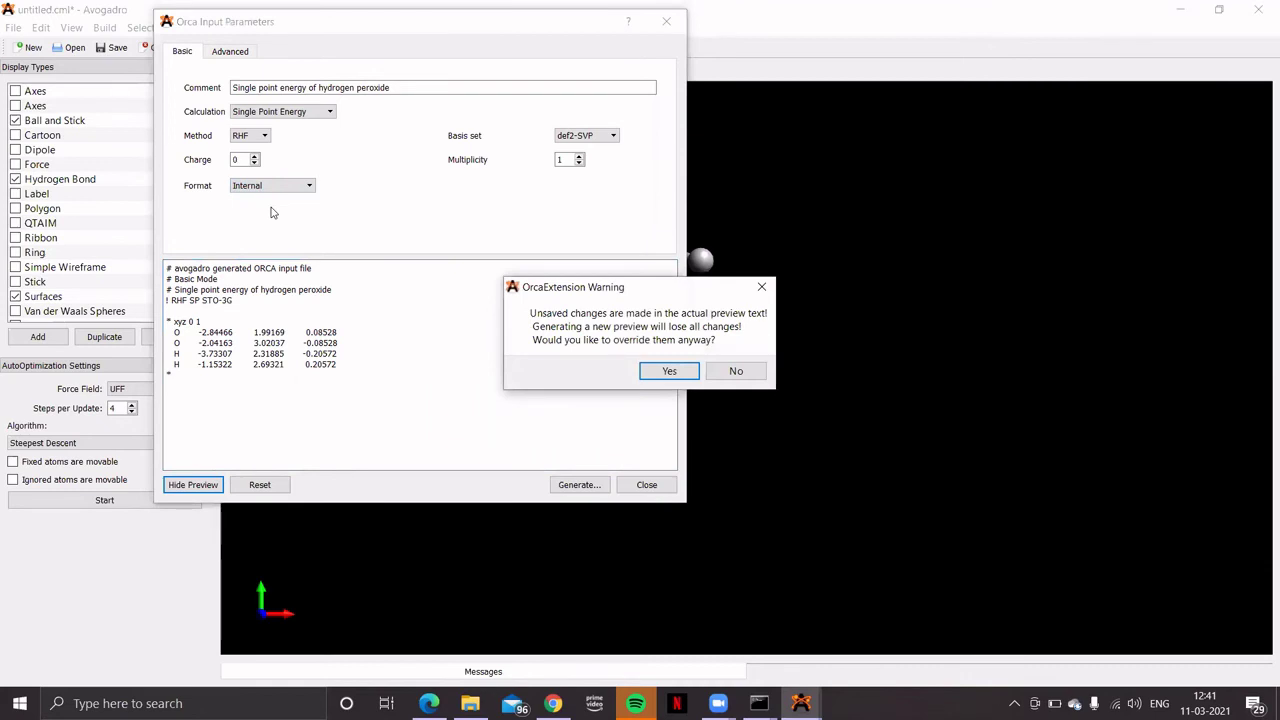
{"action": "left_click", "coordinate": [669, 371]}
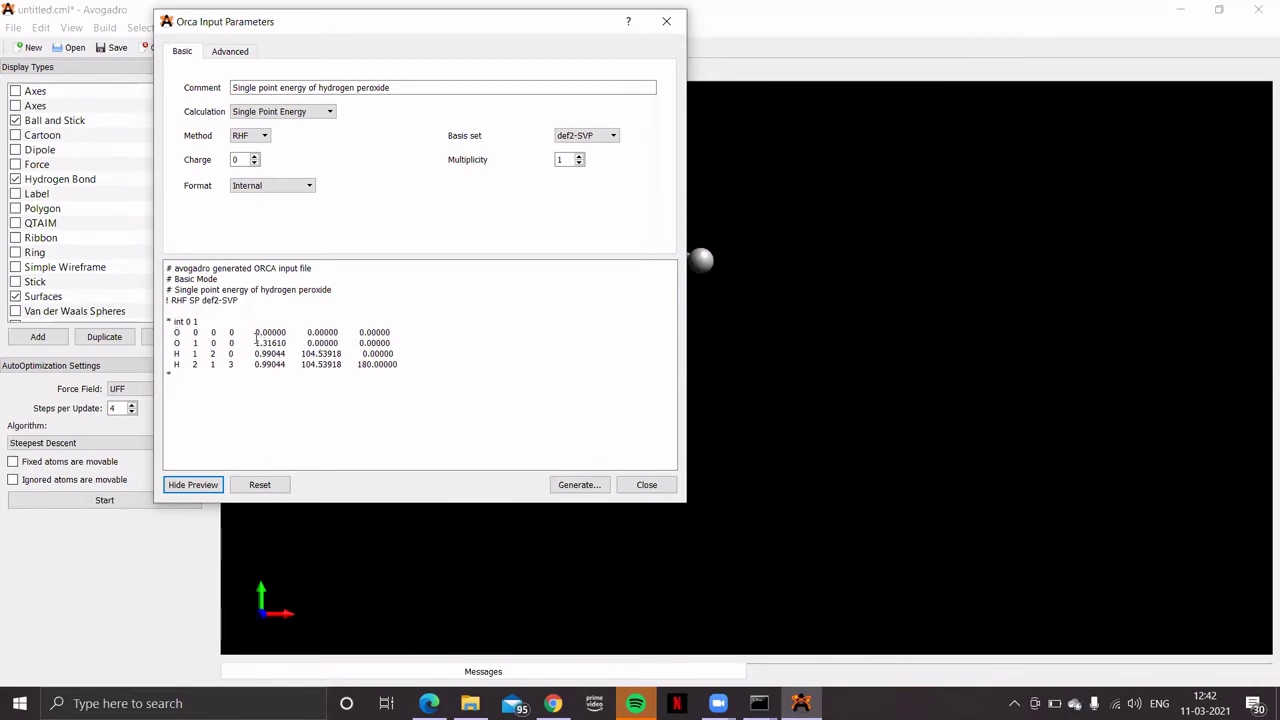
{"action": "left_click_drag", "start_coordinate": [254, 342], "coordinate": [287, 342]}
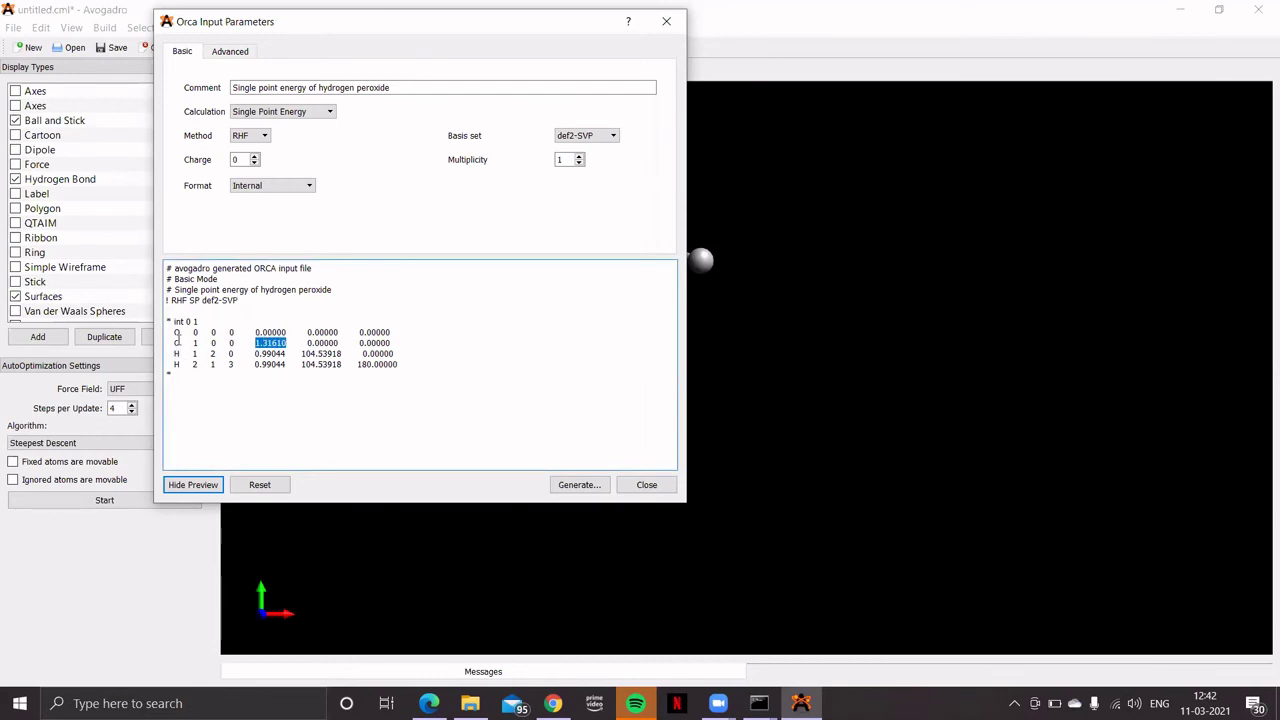
{"action": "left_click", "coordinate": [292, 389]}
Toggle the coordinate format to Cartesian and then back to Internal.
{"action": "left_click", "coordinate": [310, 188]}
{"action": "left_click", "coordinate": [271, 205]}
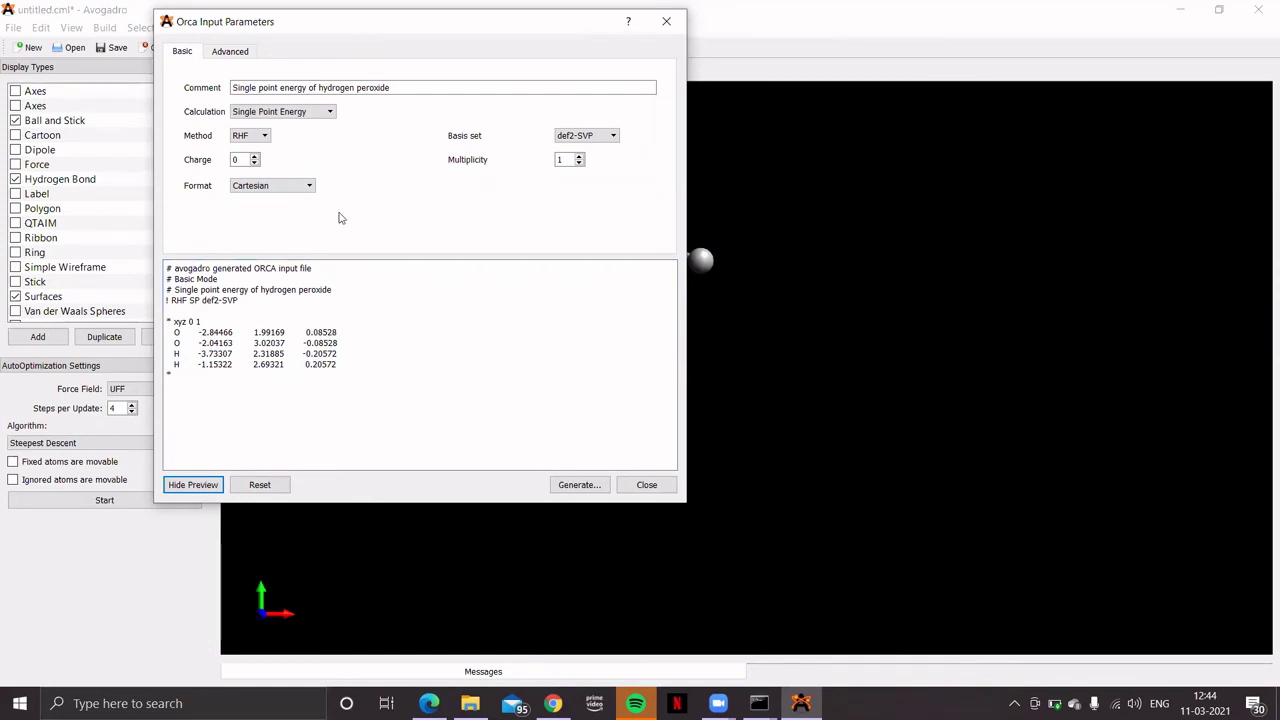
{"action": "left_click", "coordinate": [307, 188]}
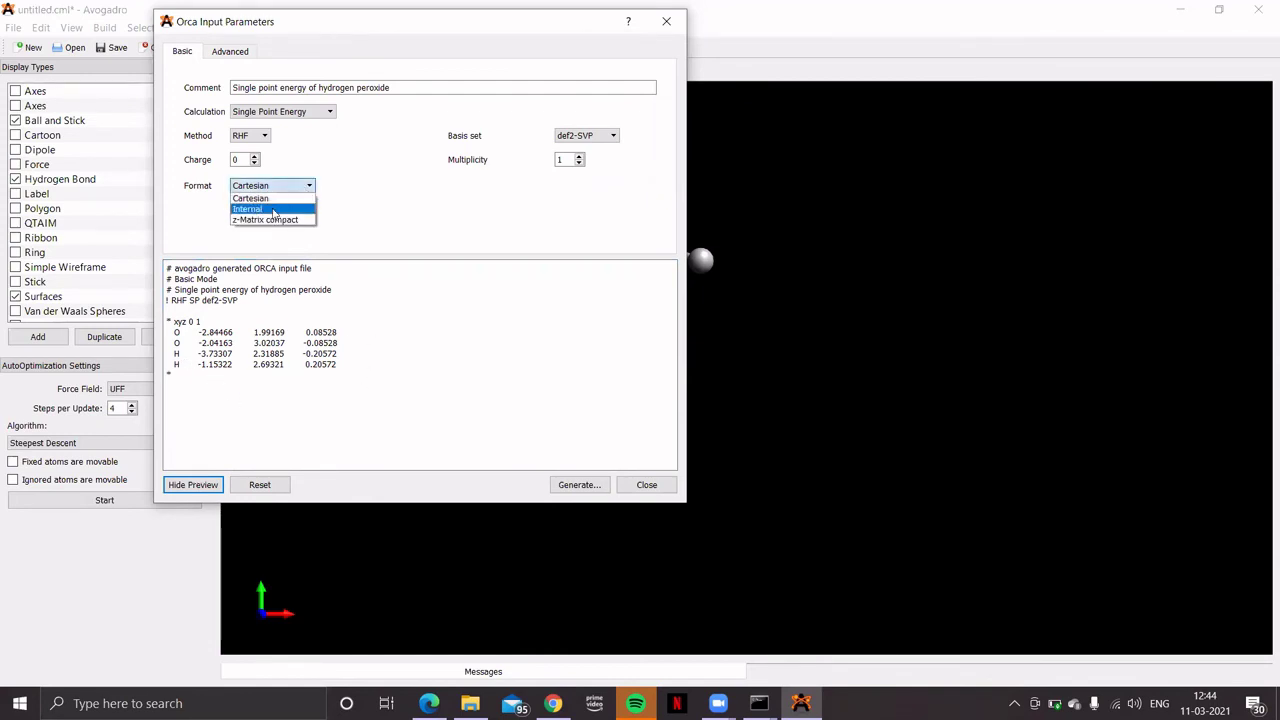
{"action": "left_click", "coordinate": [272, 207]}
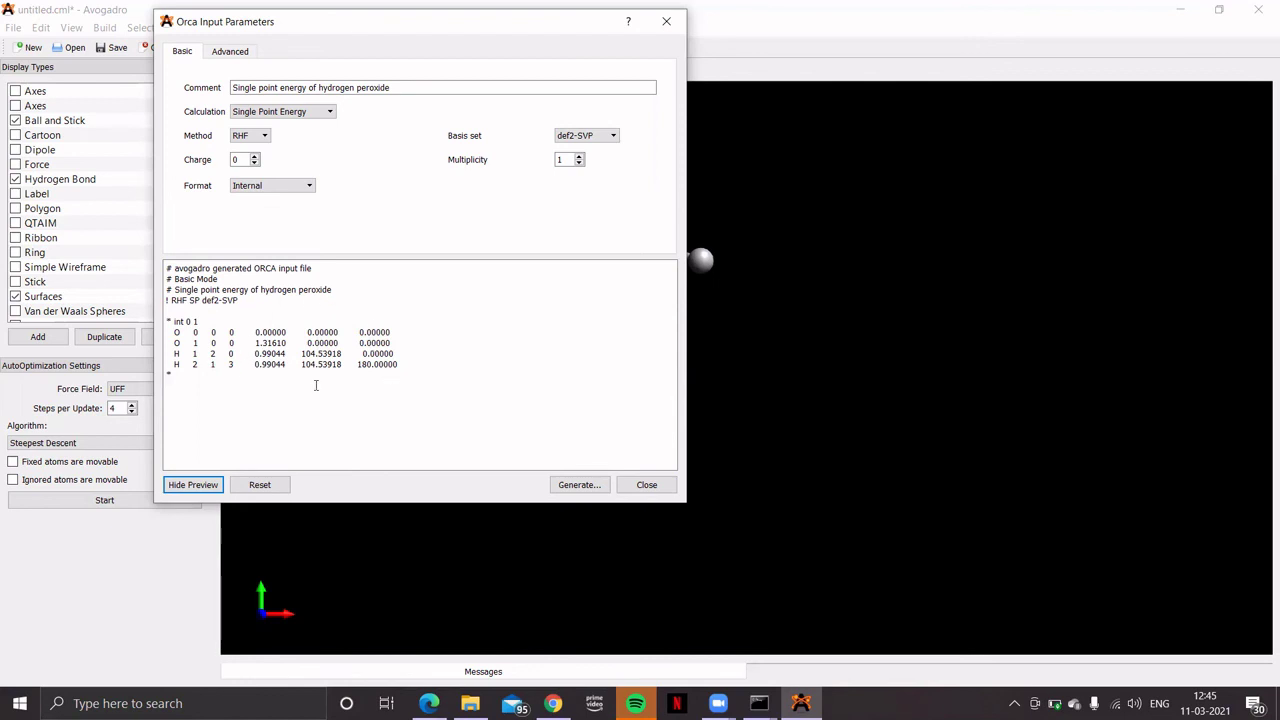
Set the coordinate format to z-Matrix compact and choose Generate to save the input.
{"action": "left_click", "coordinate": [305, 185]}
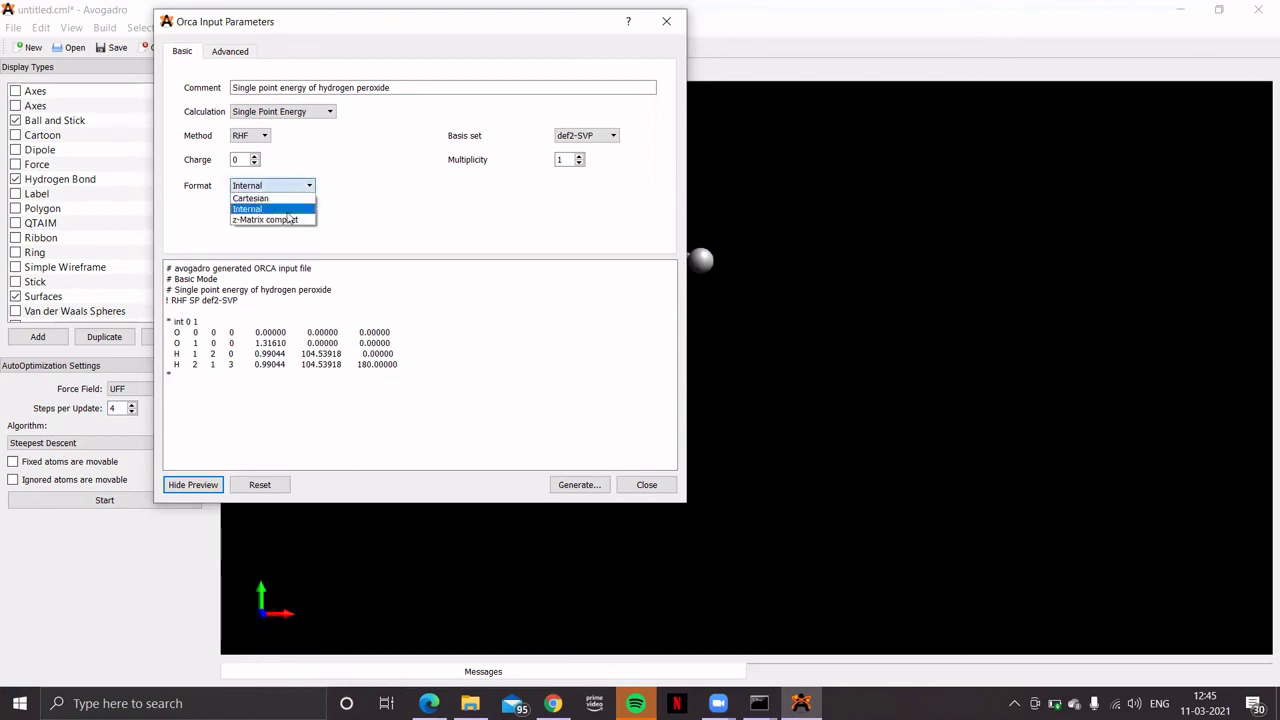
{"action": "left_click", "coordinate": [287, 220]}
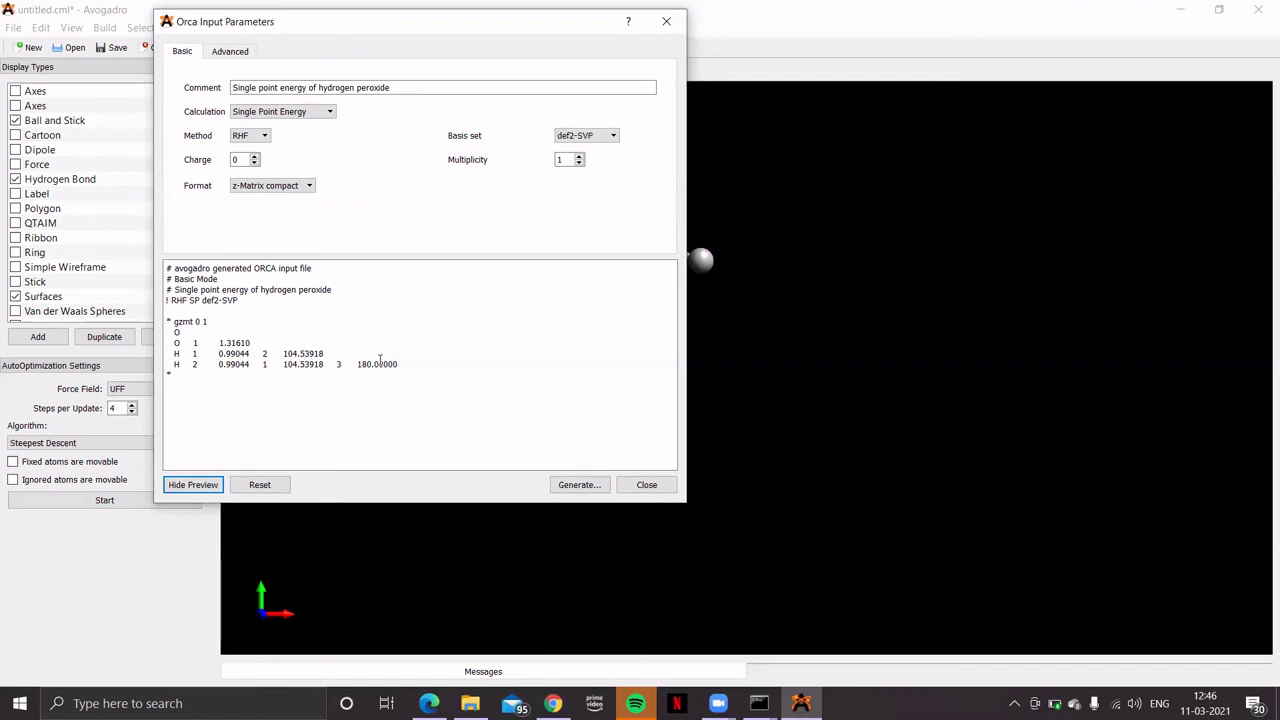
{"action": "left_click", "coordinate": [585, 488]}
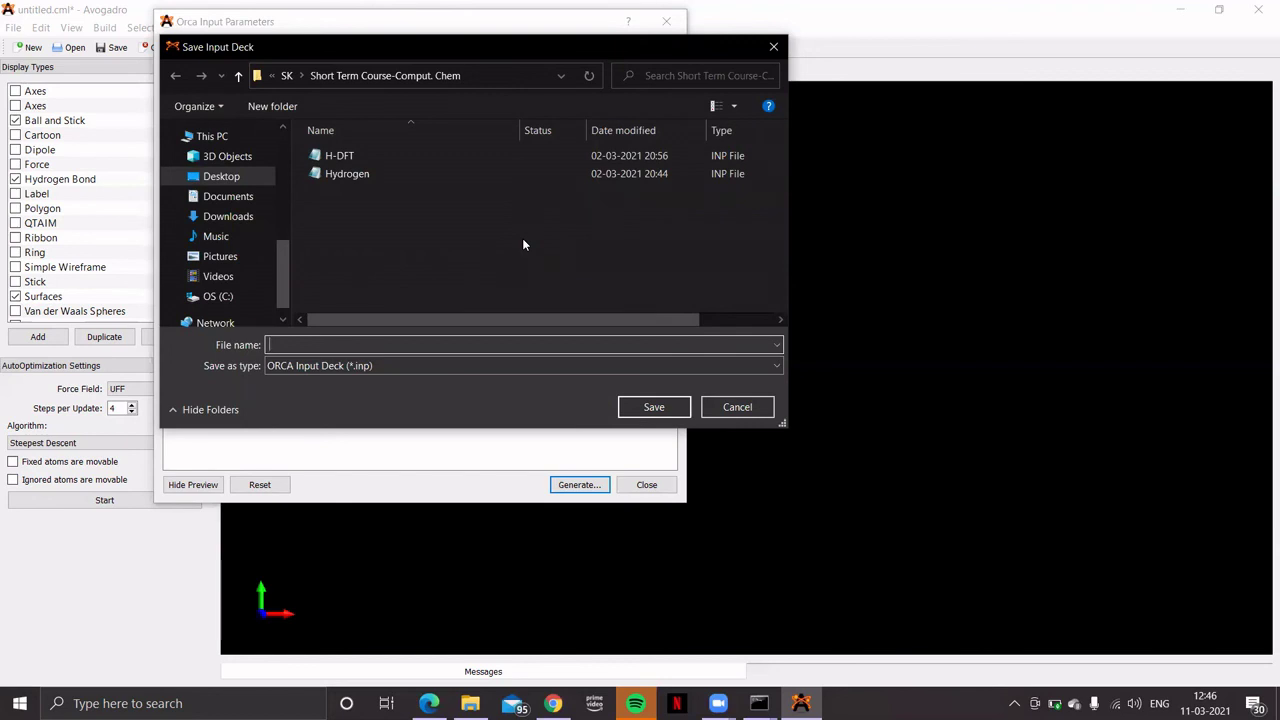
Save the hydrogen peroxide input deck as Job2 on the Desktop.
{"action": "left_click", "coordinate": [222, 176]}
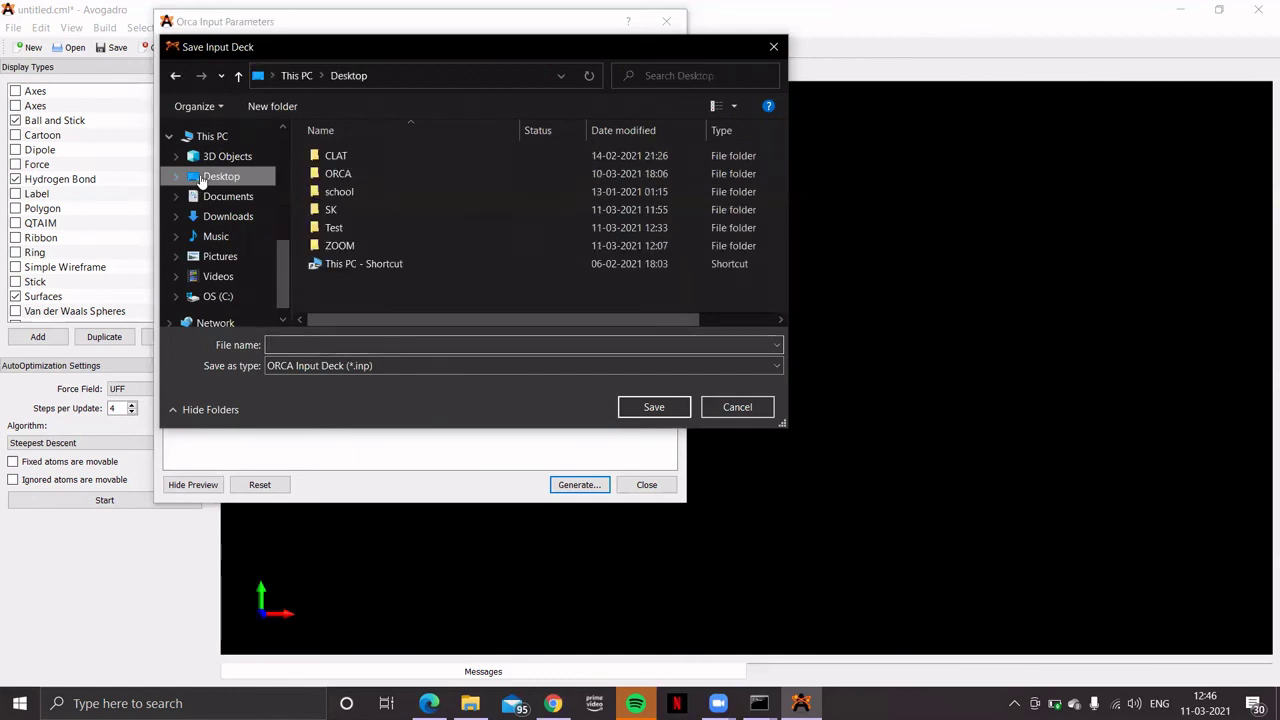
{"action": "left_click", "coordinate": [335, 229]}
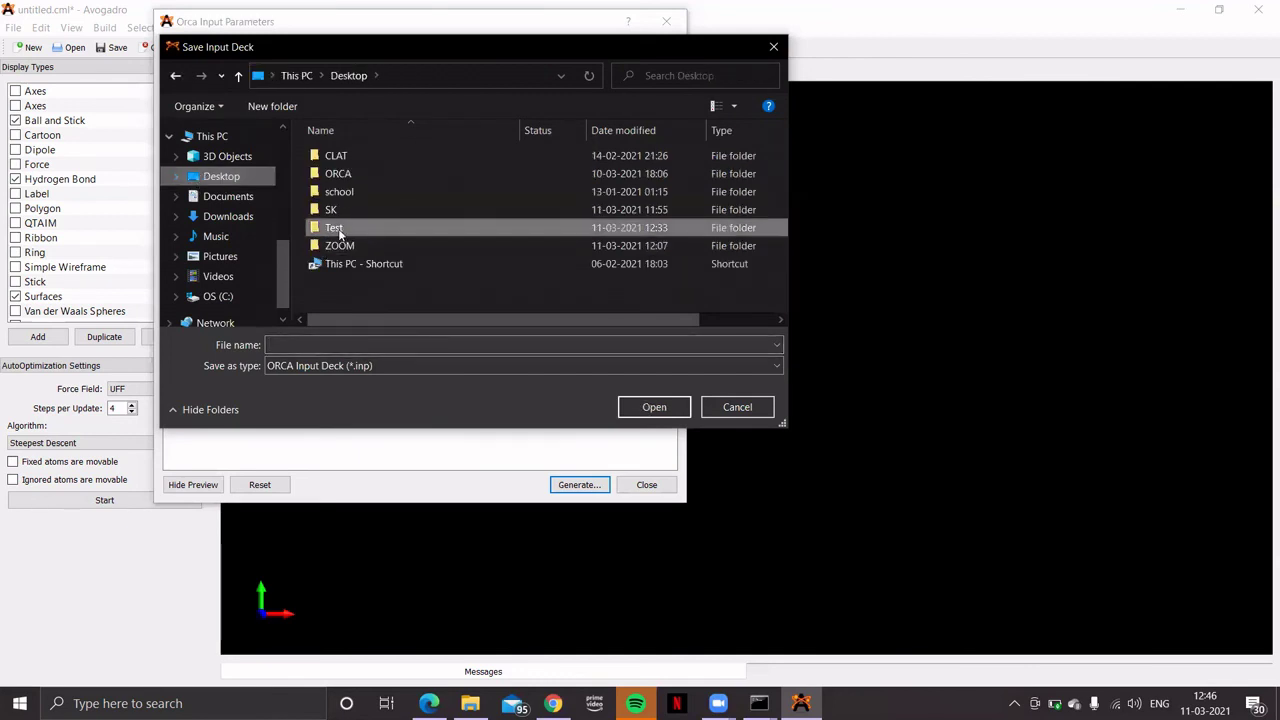
{"action": "left_click", "coordinate": [284, 344]}
{"action": "type", "text": "J"}
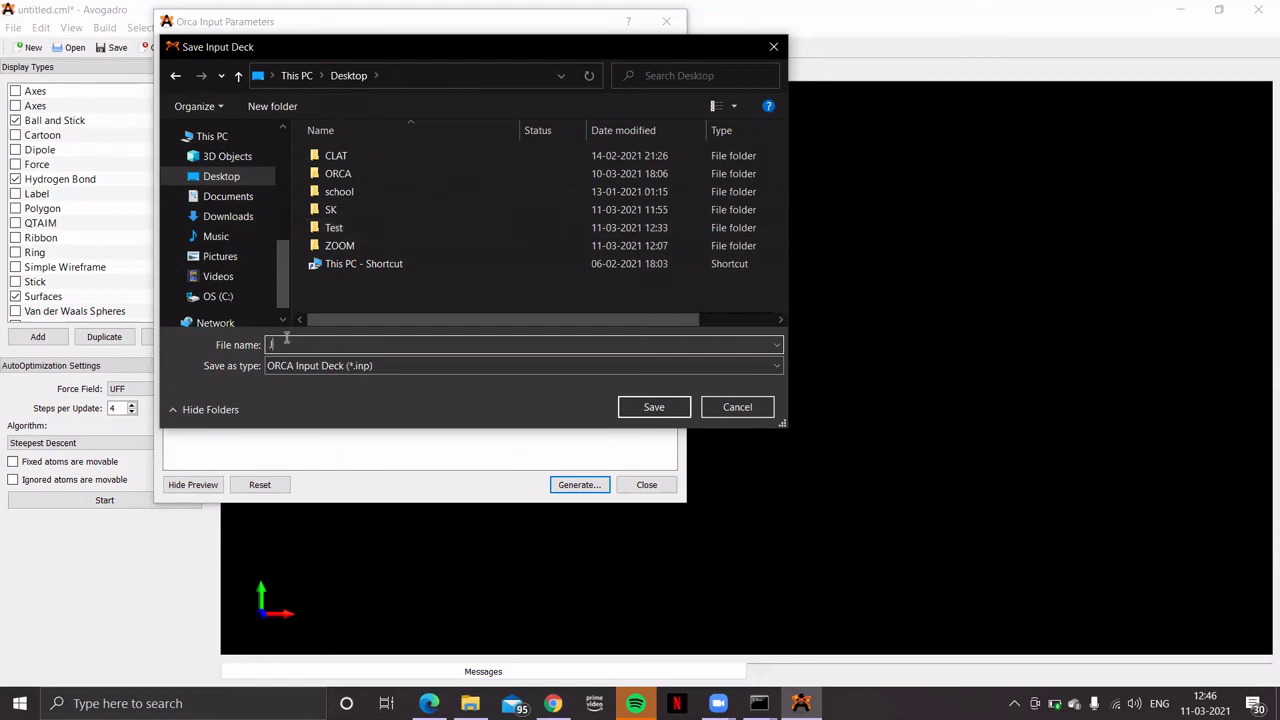
{"action": "type", "text": "ob2"}
{"action": "left_click", "coordinate": [654, 407]}
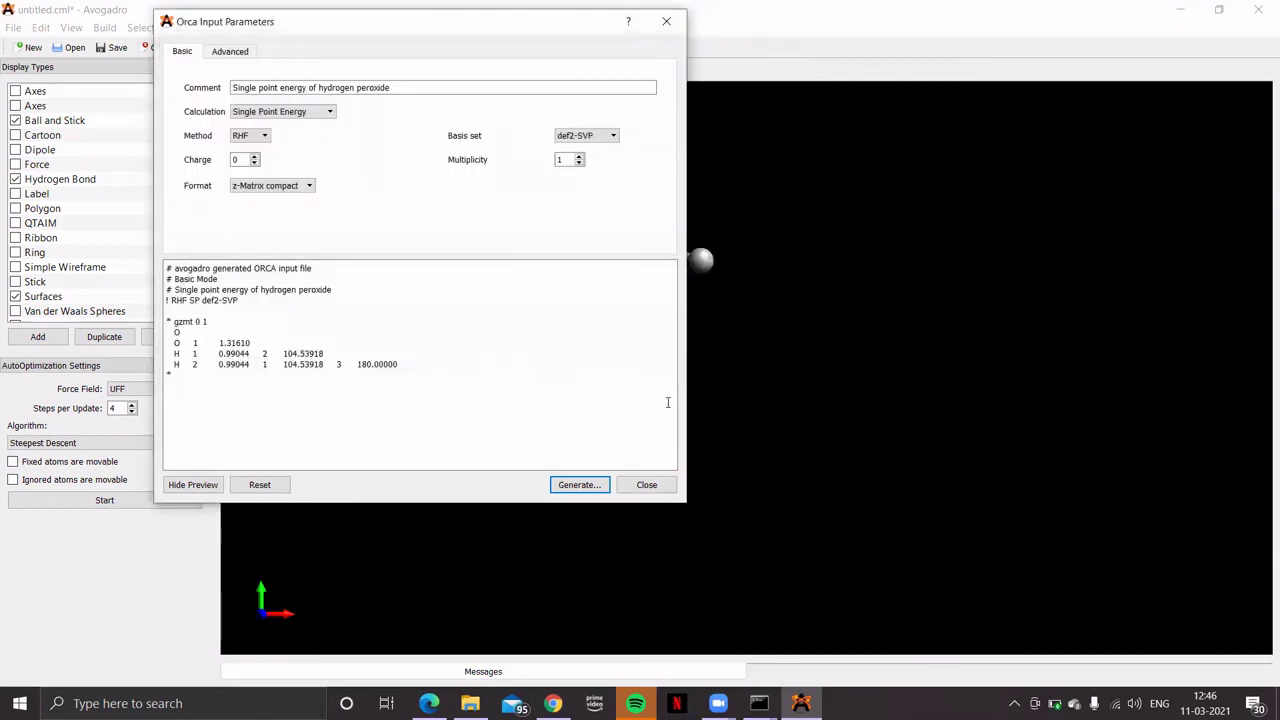
Close the ORCA dialog, minimize Avogadro and the browsers, and move Job2 into Test.
{"action": "left_click", "coordinate": [666, 21]}
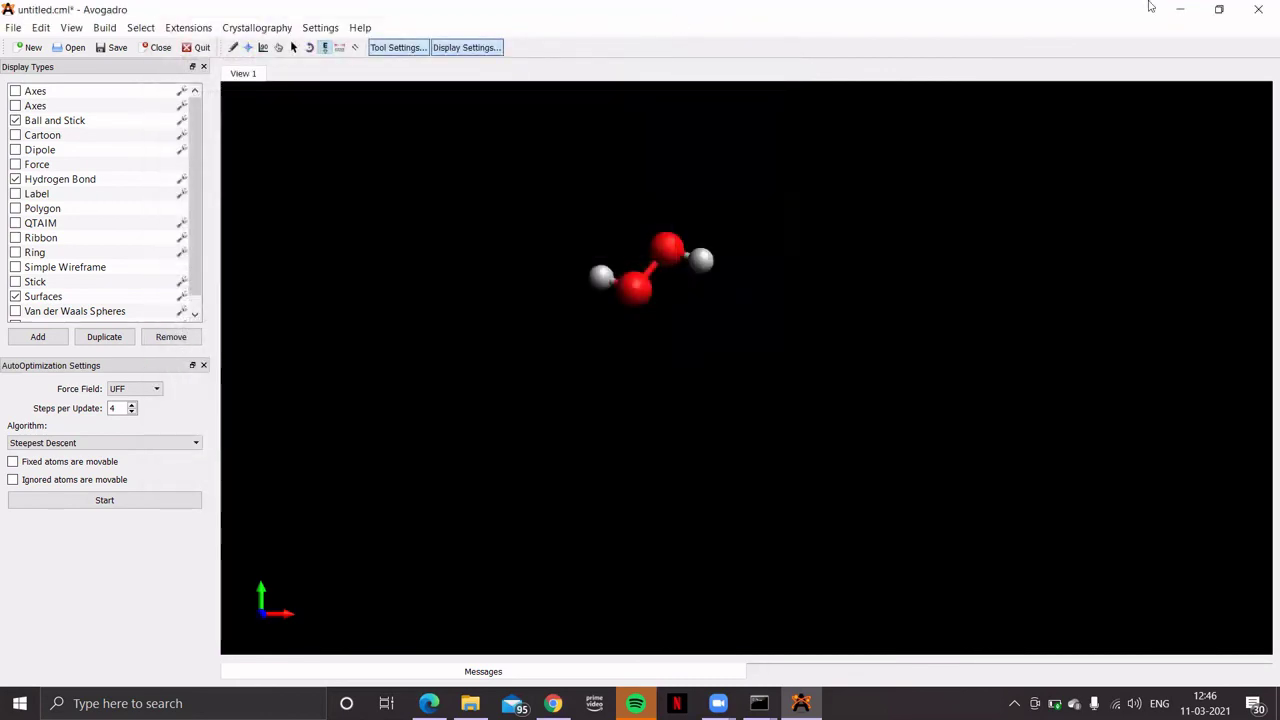
{"action": "left_click", "coordinate": [1180, 10]}
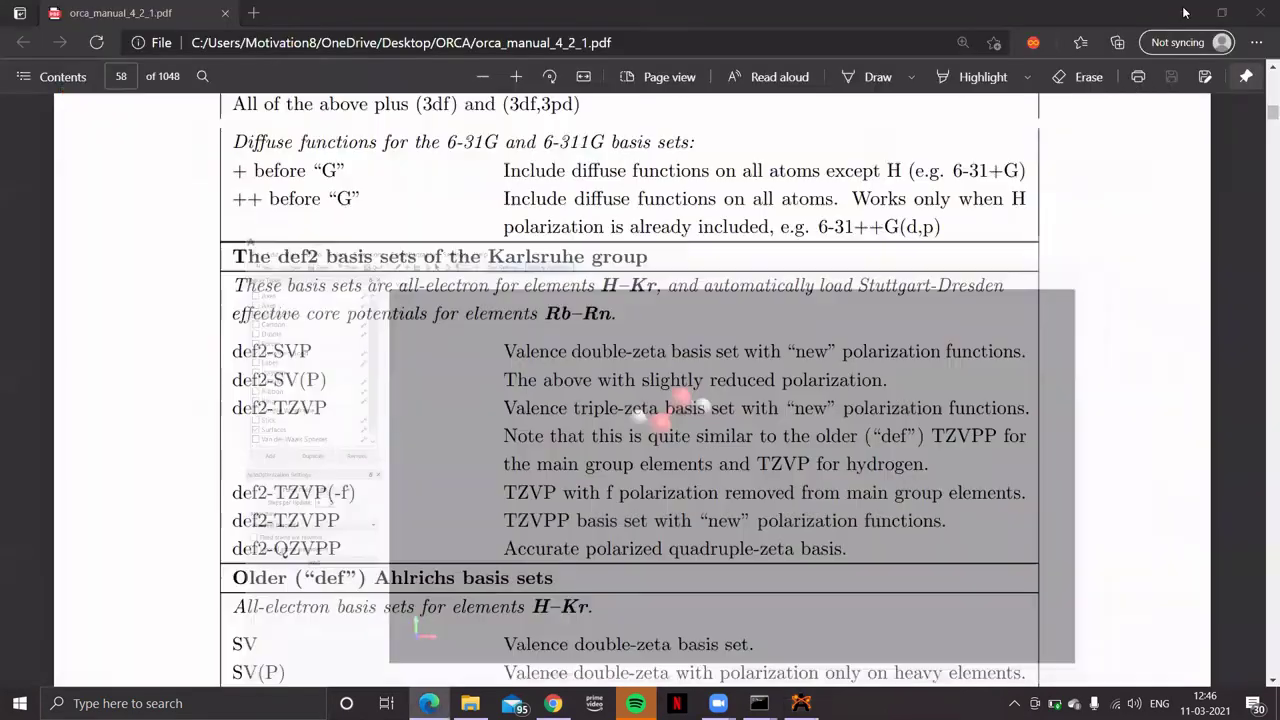
{"action": "left_click", "coordinate": [1185, 11]}
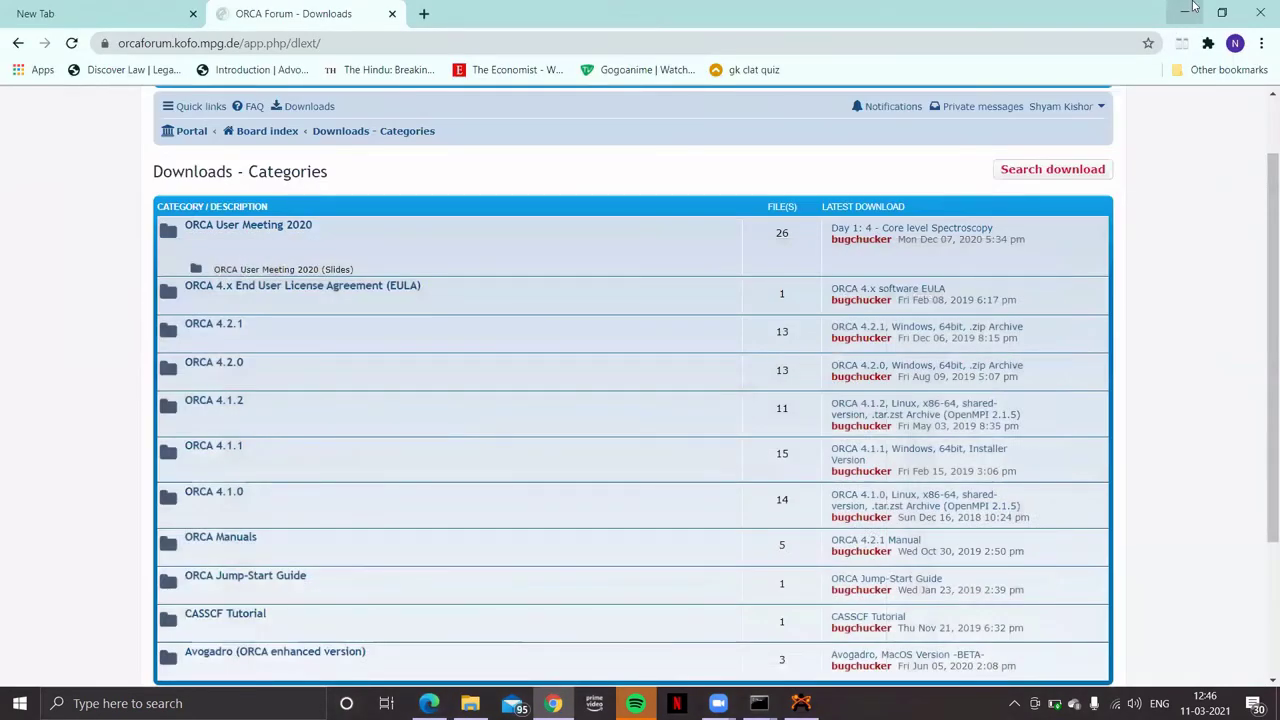
{"action": "left_click", "coordinate": [1187, 12]}
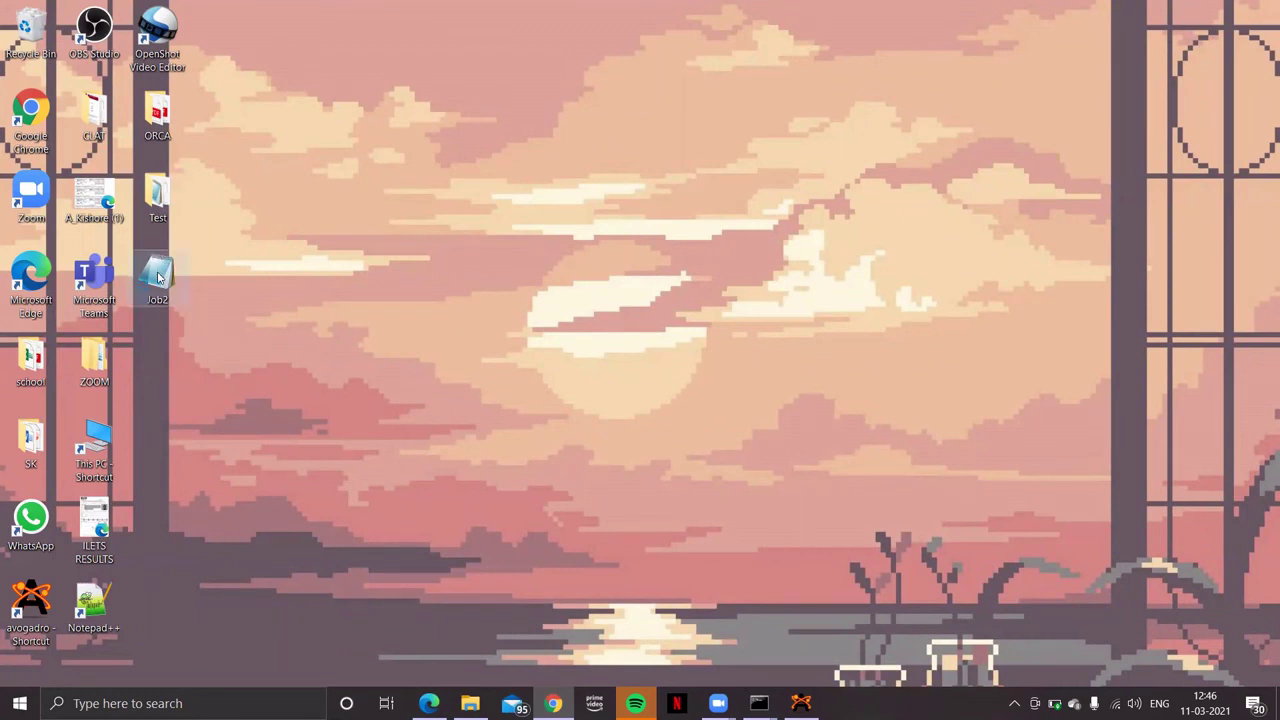
{"action": "left_click_drag", "start_coordinate": [160, 270], "coordinate": [155, 203]}
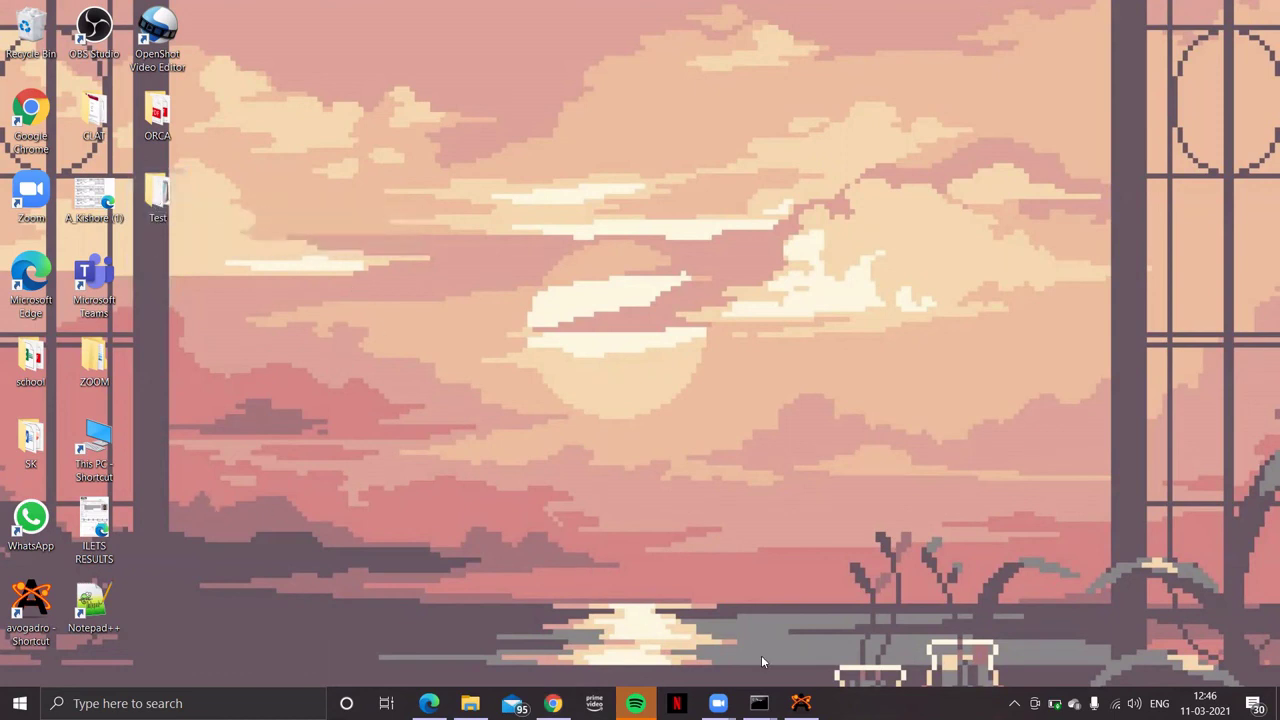
List the Test folder with dir in Command Prompt to confirm Job2.inp is there.
{"action": "mouse_move", "coordinate": [759, 703]}
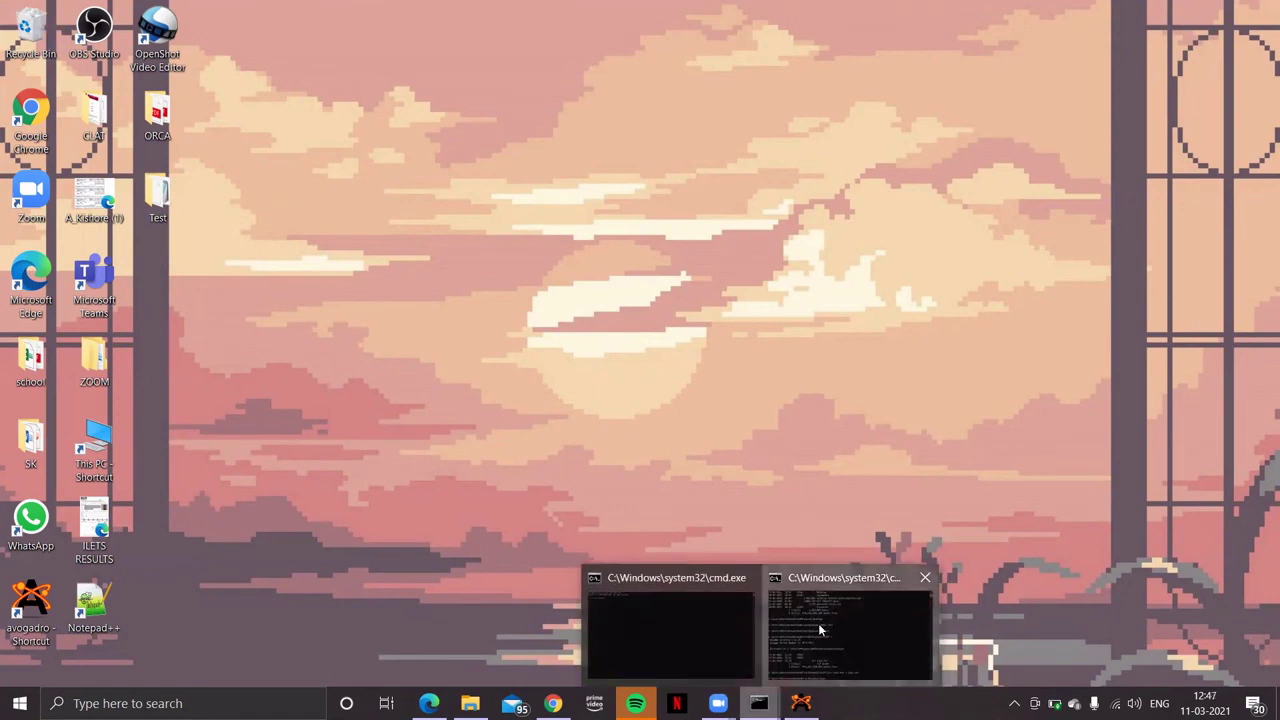
{"action": "left_click", "coordinate": [818, 623]}
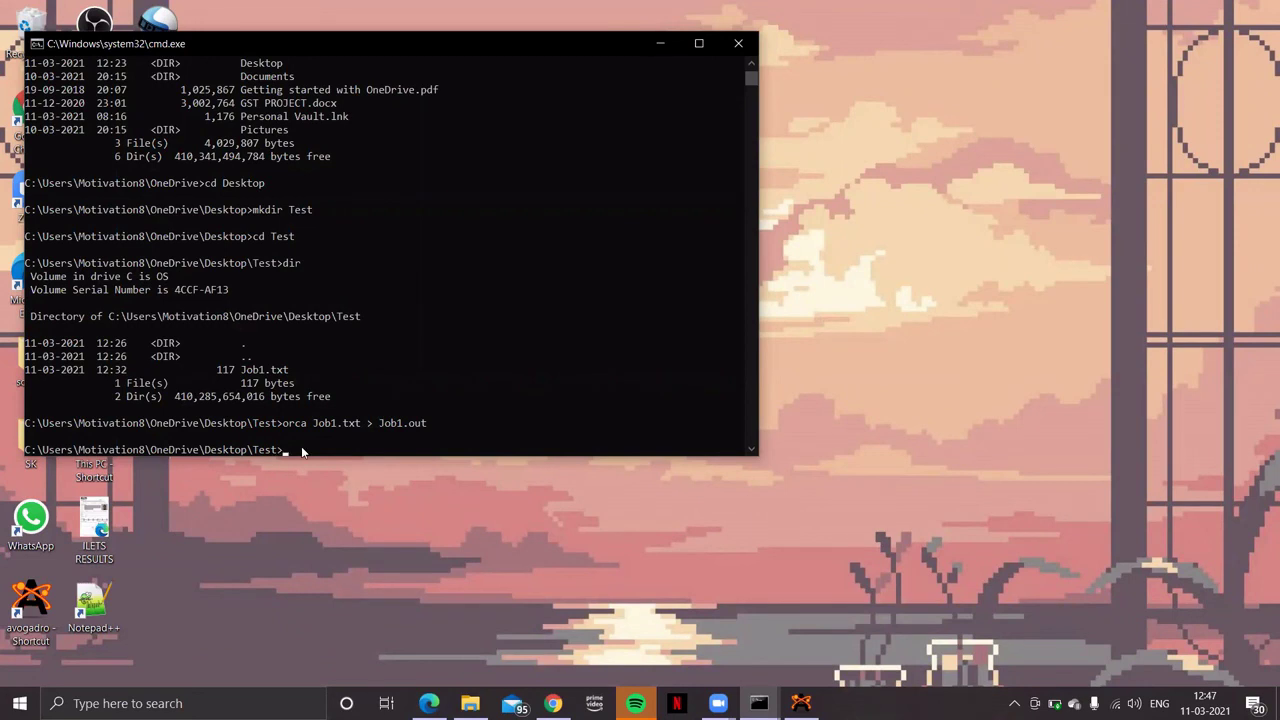
{"action": "type", "text": "dir"}
{"action": "key", "text": "Return"}
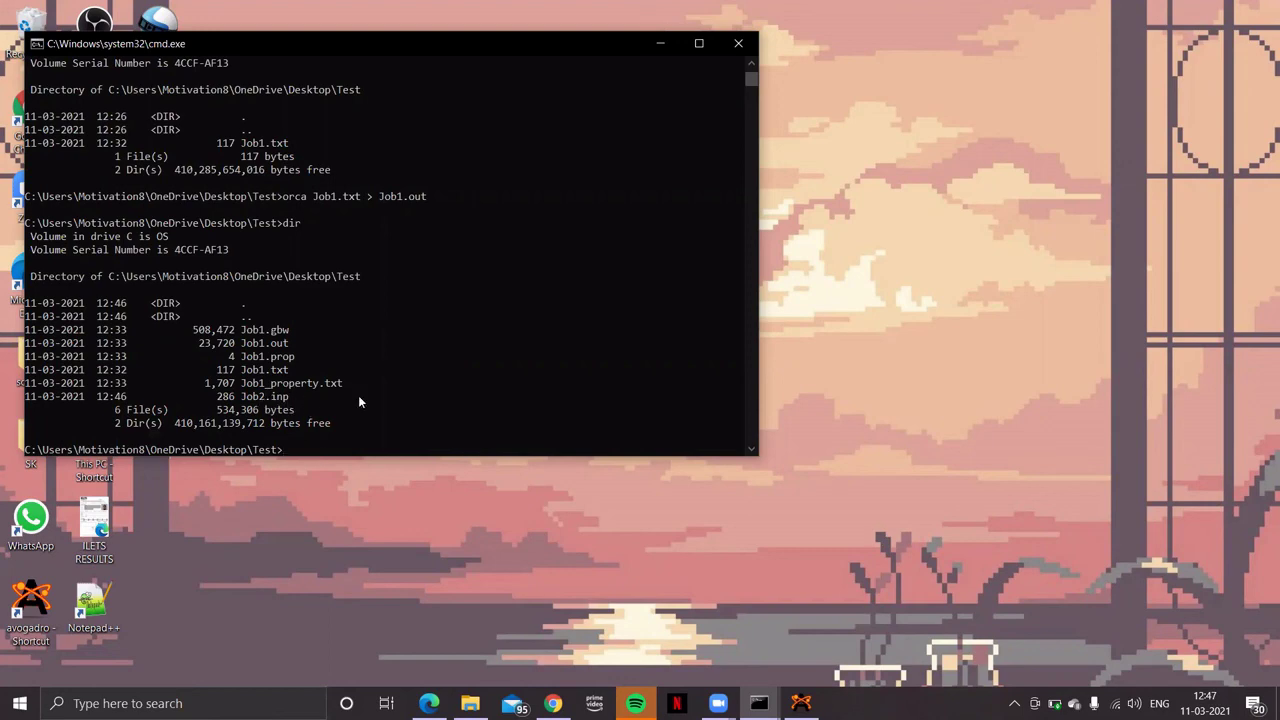
Open the Test folder in File Explorer and arrange it beside the Command Prompt window.
{"action": "left_click_drag", "start_coordinate": [586, 43], "coordinate": [868, 128]}
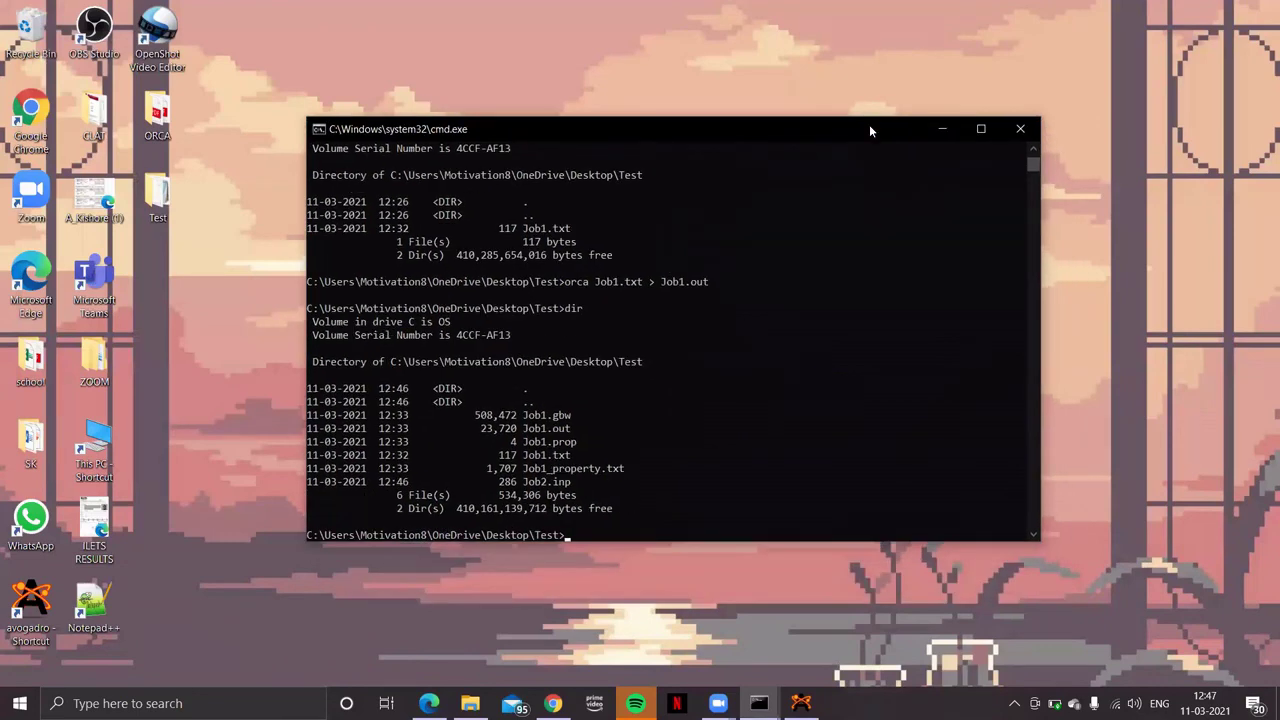
{"action": "double_click", "coordinate": [155, 192]}
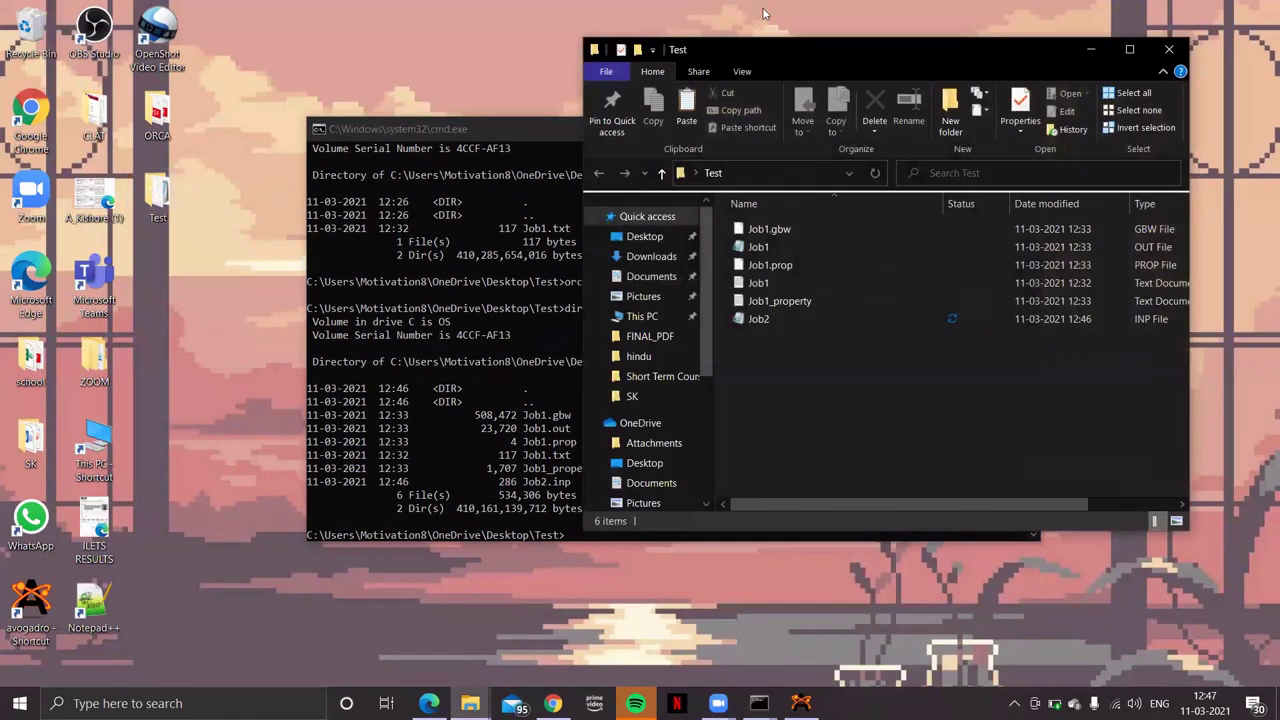
{"action": "left_click_drag", "start_coordinate": [920, 47], "coordinate": [1094, 42]}
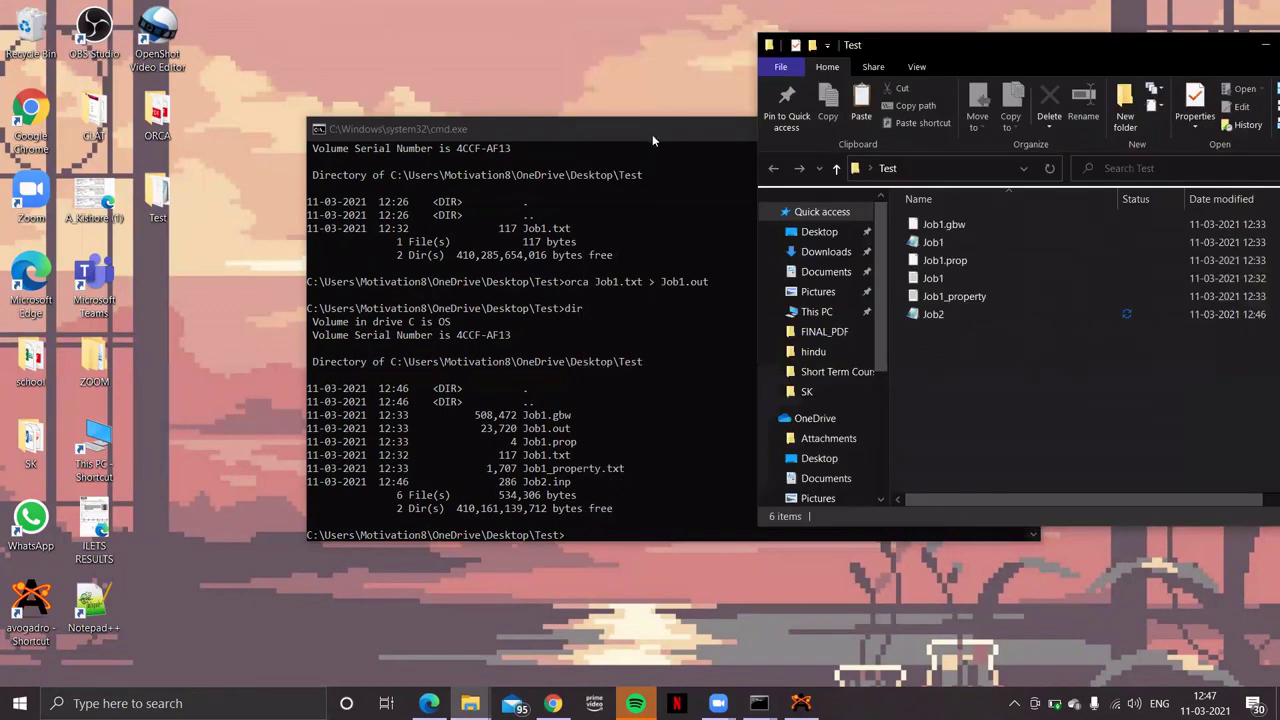
{"action": "left_click_drag", "start_coordinate": [660, 134], "coordinate": [474, 63]}
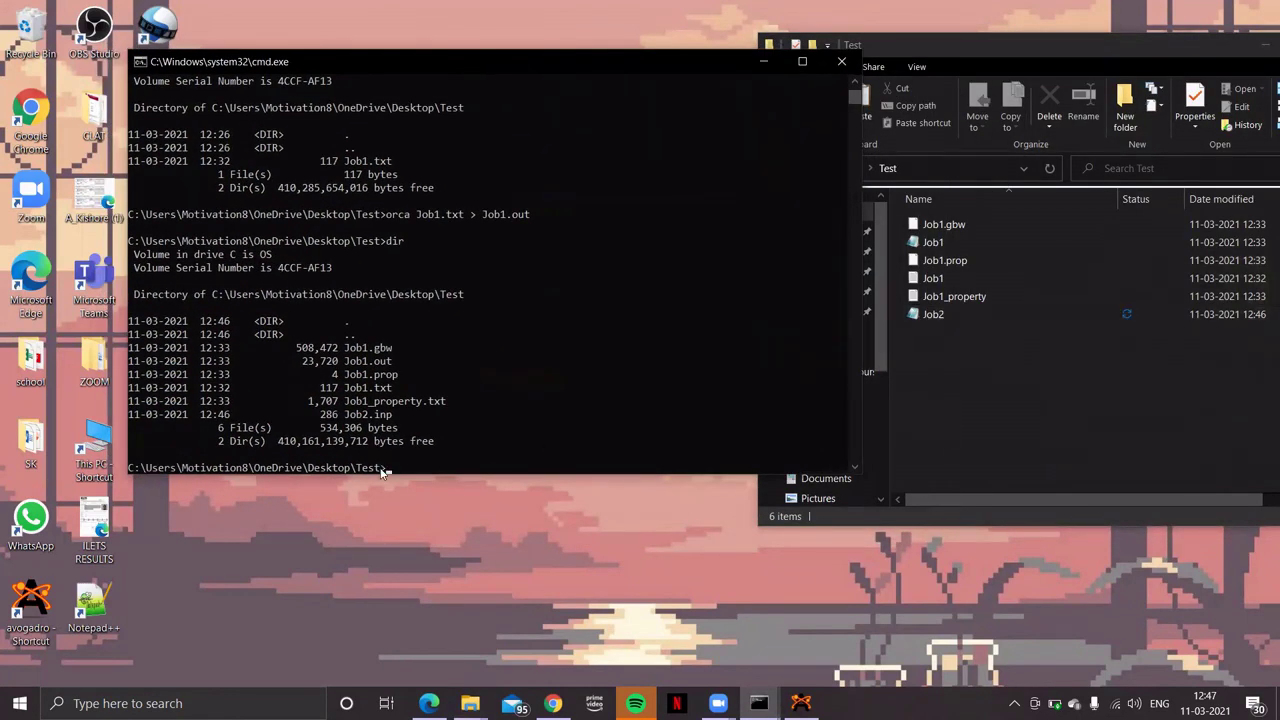
{"action": "left_click", "coordinate": [1053, 46]}
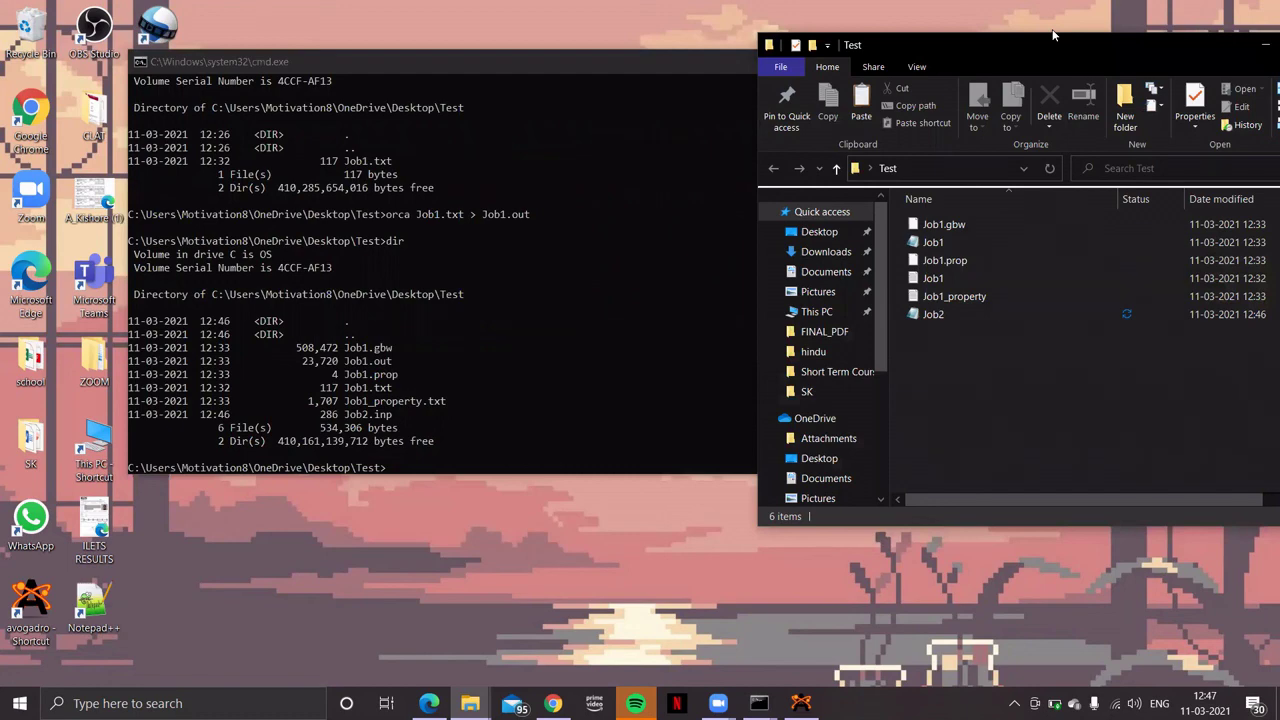
{"action": "left_click_drag", "start_coordinate": [1053, 36], "coordinate": [977, 10]}
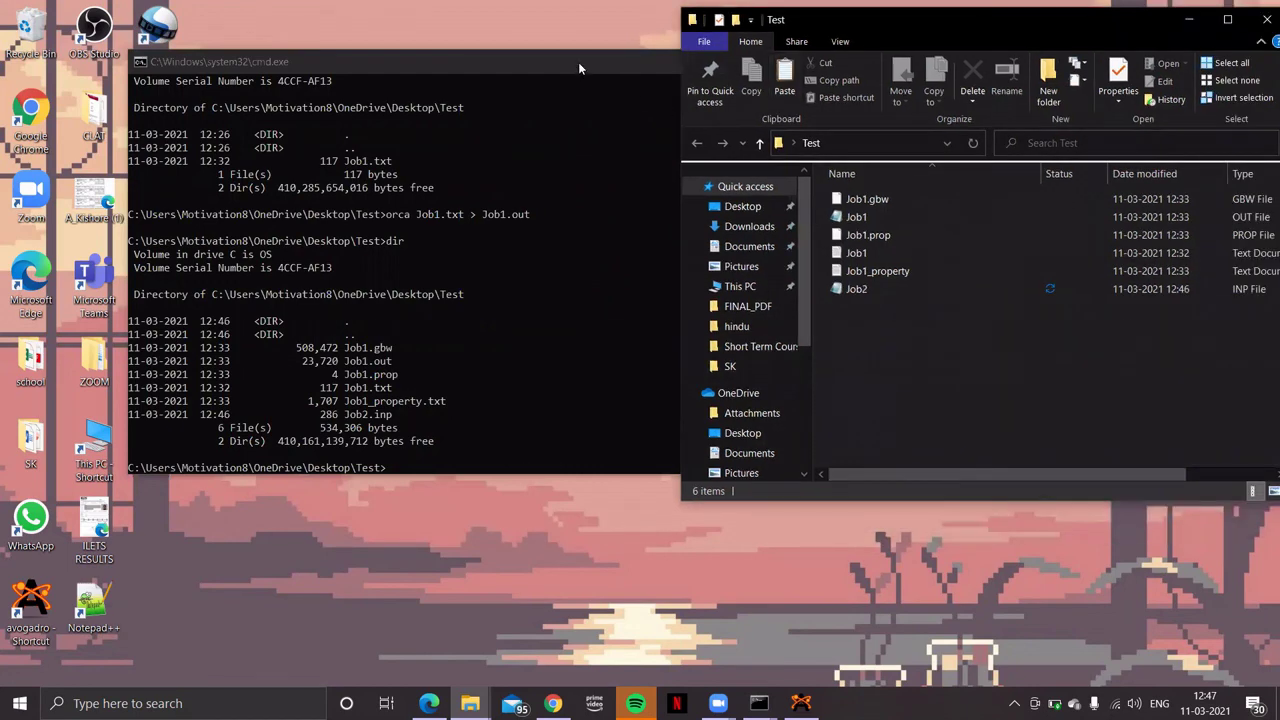
{"action": "left_click_drag", "start_coordinate": [578, 62], "coordinate": [541, 56]}
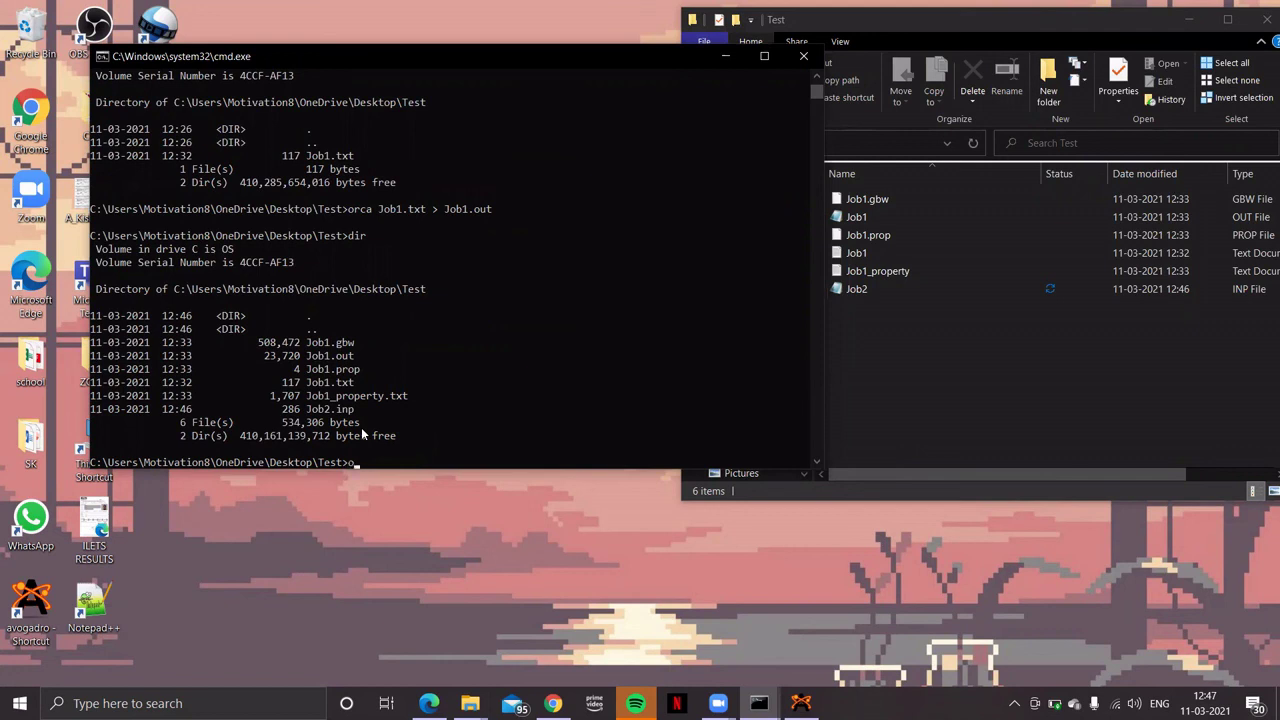
Run 'orca Job2.inp > Job2.out' in Command Prompt.
{"action": "type", "text": "orc"}
{"action": "type", "text": "a "}
{"action": "type", "text": "Job1.gbw"}
{"action": "key", "text": "BackSpace"}
{"action": "key", "text": "BackSpace"}
{"action": "key", "text": "BackSpace"}
{"action": "key", "text": "BackSpace"}
{"action": "key", "text": "BackSpace"}
{"action": "type", "text": "2"}
{"action": "key", "text": "Tab"}
{"action": "type", "text": ">"}
{"action": "type", "text": " Job1"}
{"action": "key", "text": "BackSpace"}
{"action": "type", "text": "2.ou"}
{"action": "key", "text": "Return"}
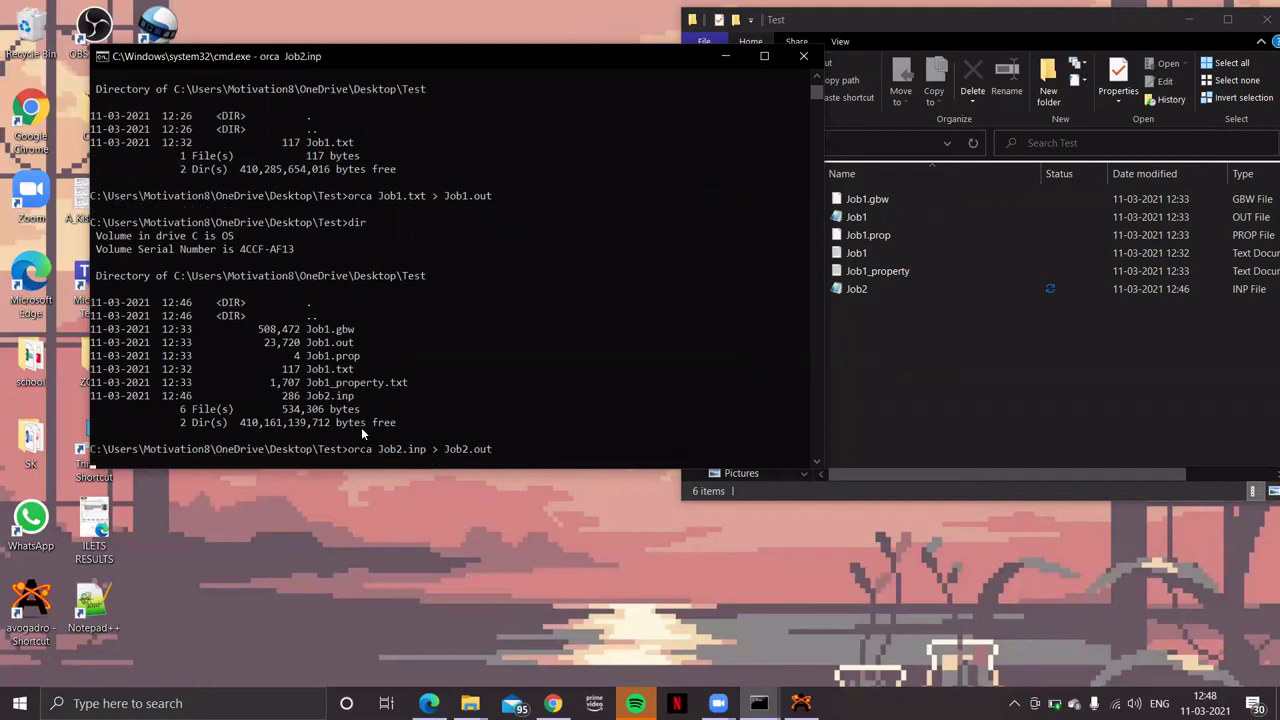